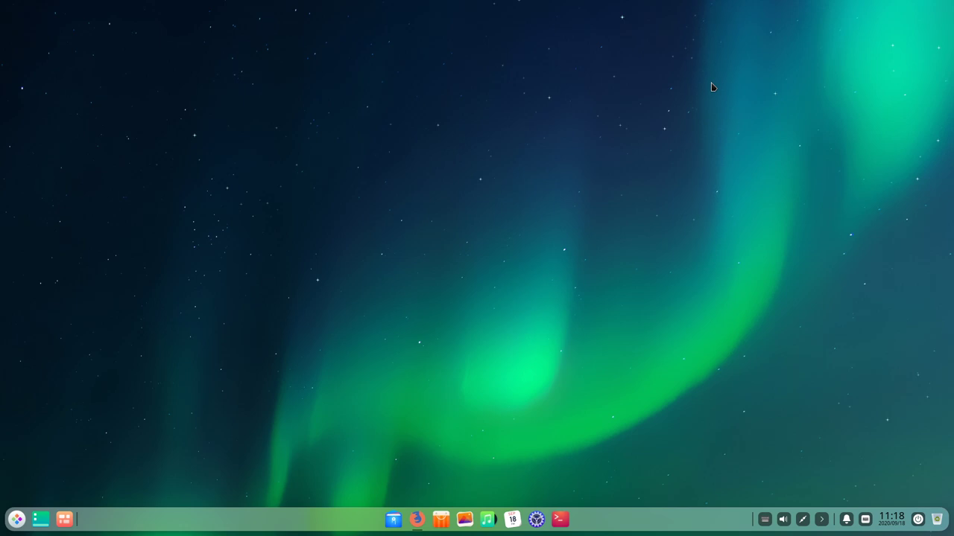
Read through the MuyLinux article on Deepin 20's new features in Firefox, return to its headline and minimize the browser
click(415, 521)
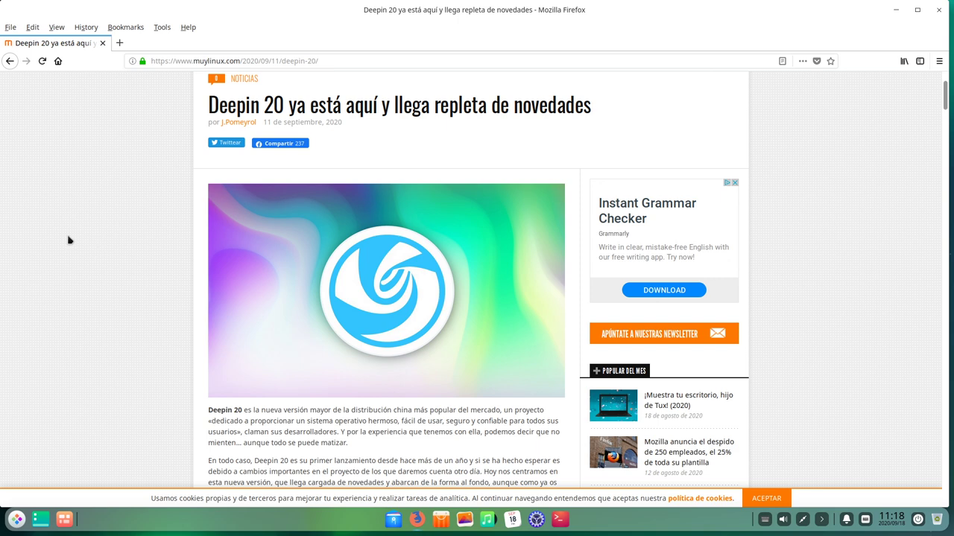
scroll(142, 267, down, 5)
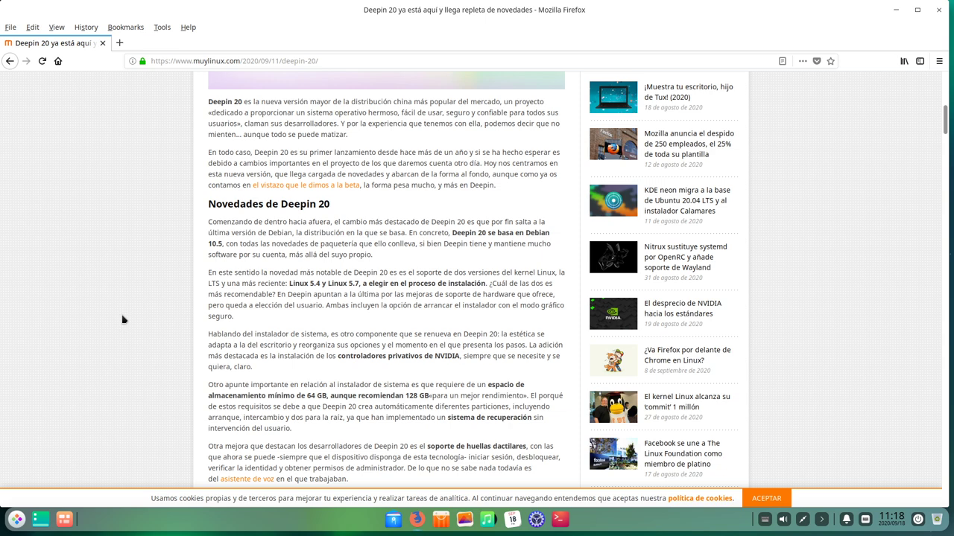
scroll(129, 317, down, 4)
scroll(130, 316, up, 5)
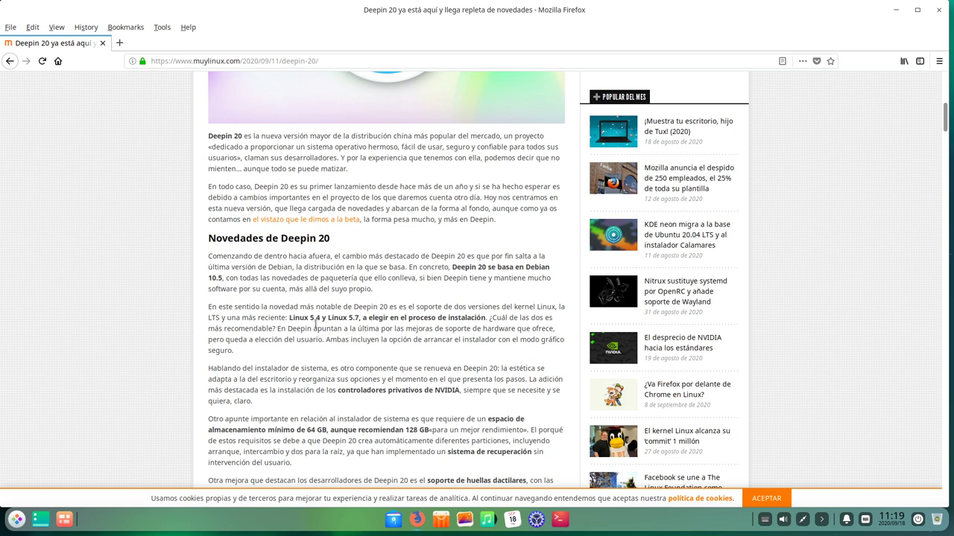
scroll(240, 266, down, 3)
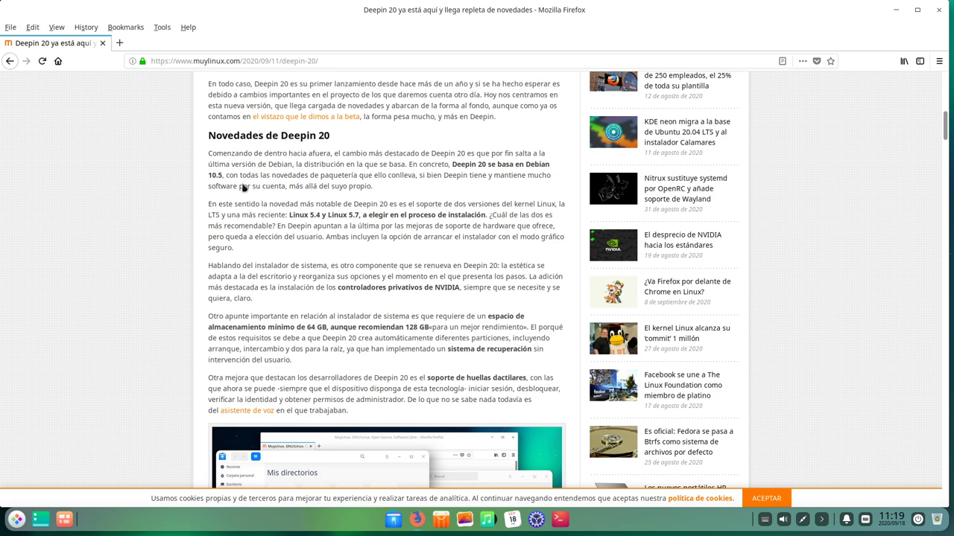
scroll(239, 187, down, 4)
scroll(205, 196, down, 3)
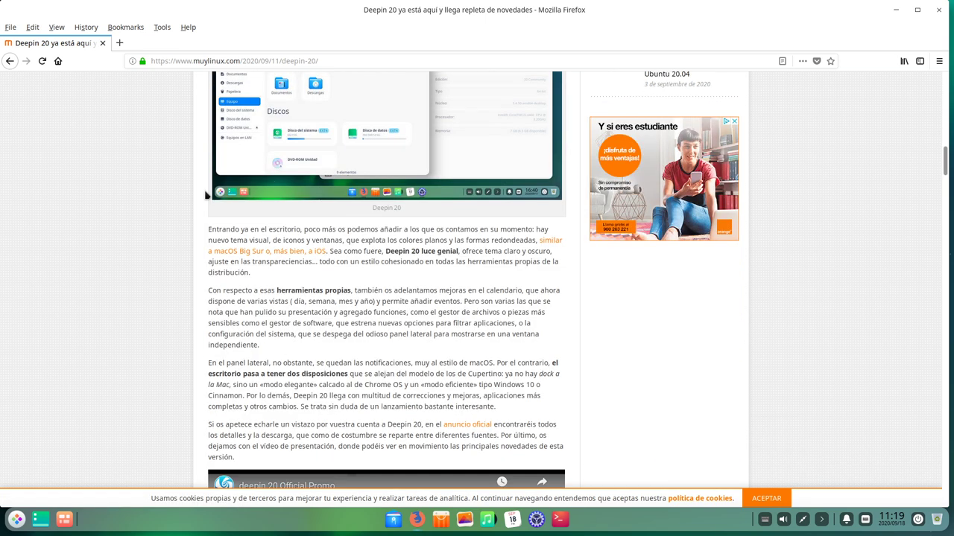
scroll(206, 195, up, 2)
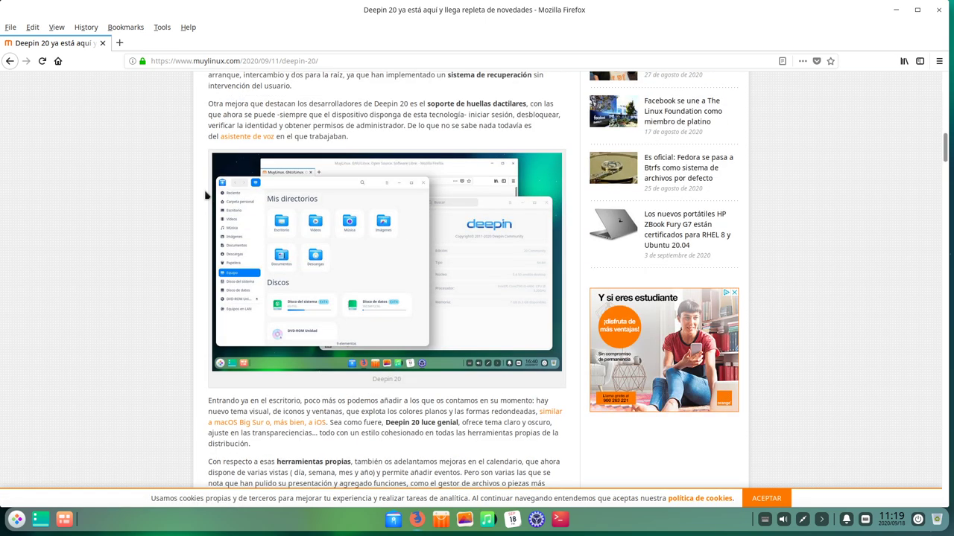
scroll(207, 195, down, 6)
scroll(208, 195, down, 2)
scroll(208, 195, up, 9)
scroll(208, 195, up, 10)
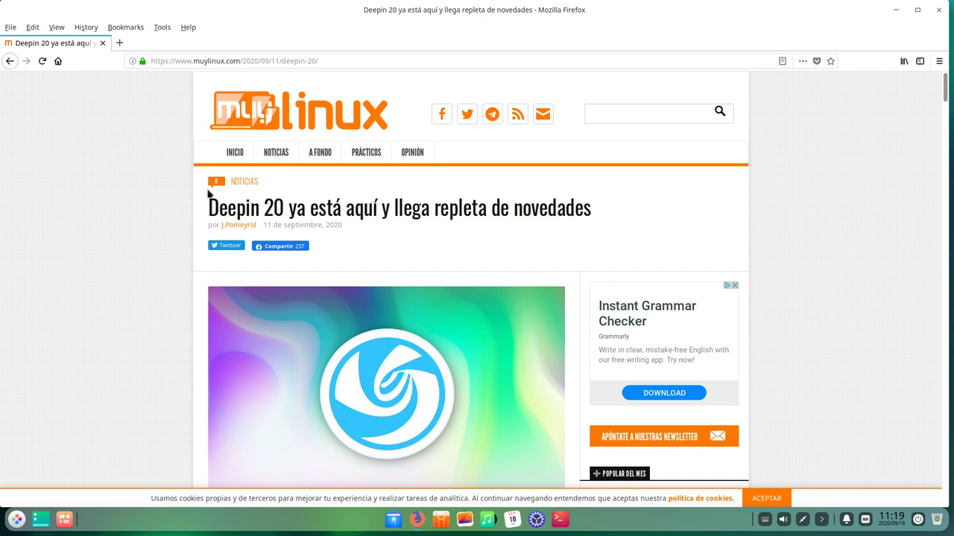
click(894, 12)
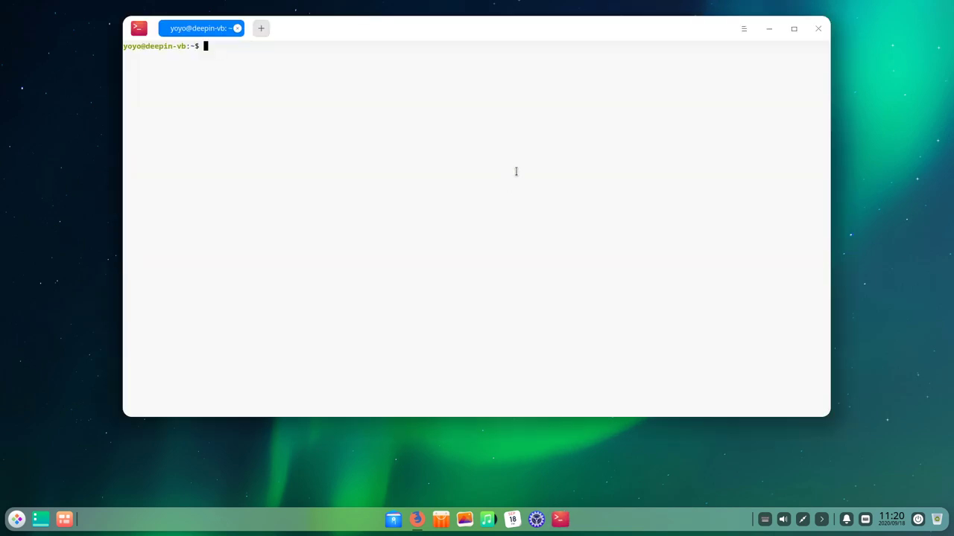
Refresh the package lists in the terminal with "sudo apt update", authenticate with the account password and put the window away
drag(462, 32, 499, 60)
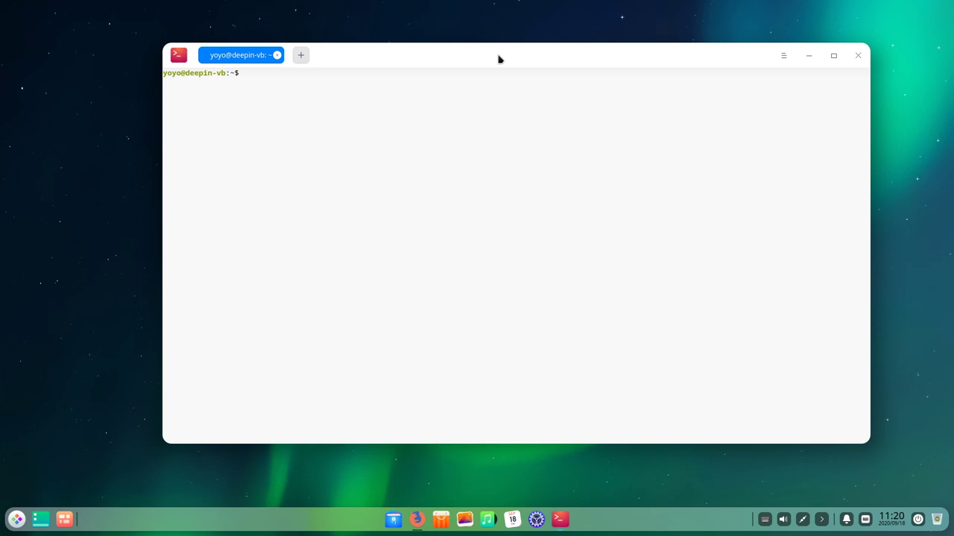
text(sudo apt update)
key(Return)
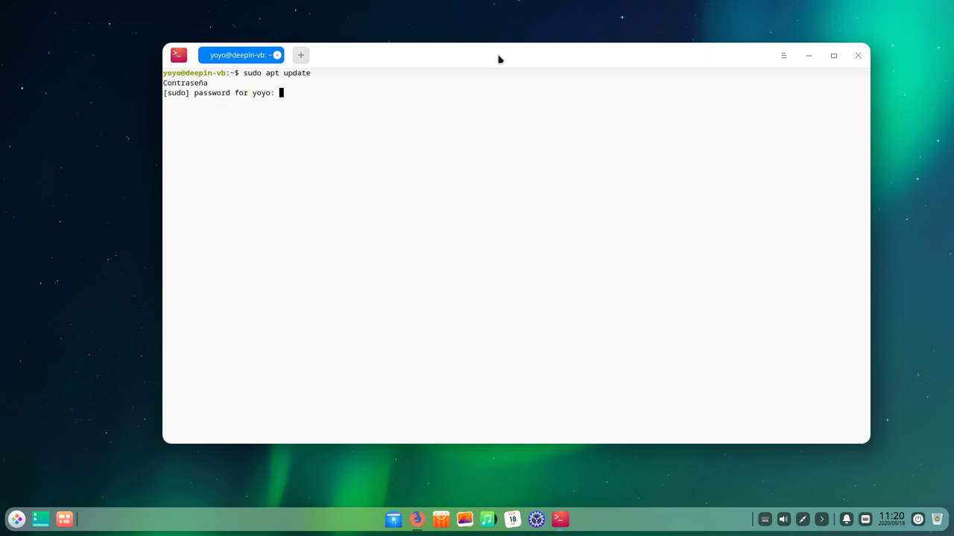
key(Return)
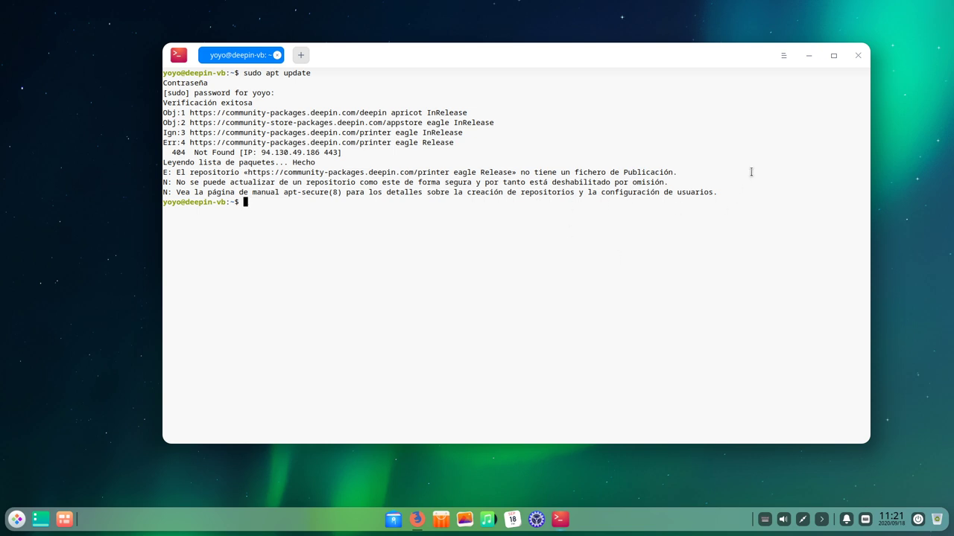
click(808, 56)
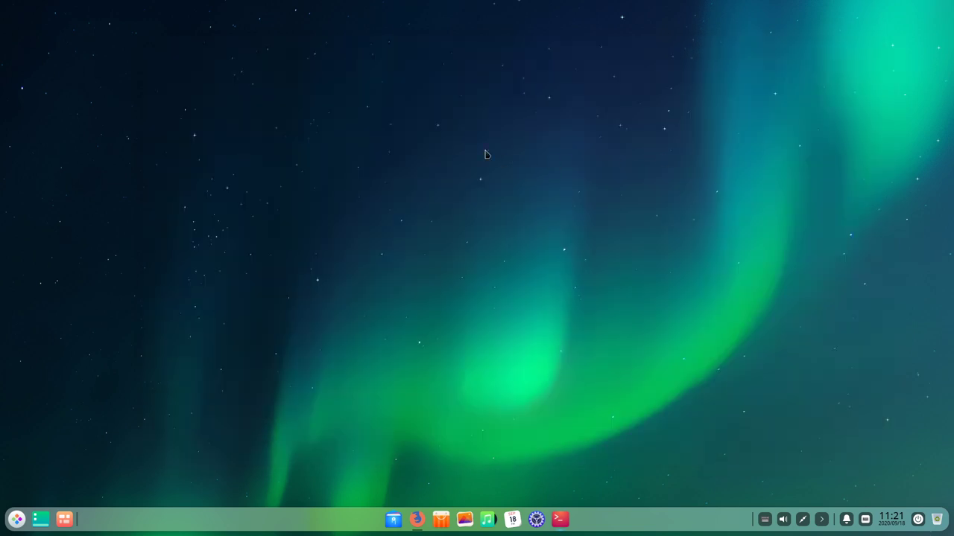
Examine the desktop's context menu, the sound volume control and the other system tray items
right_click(418, 116)
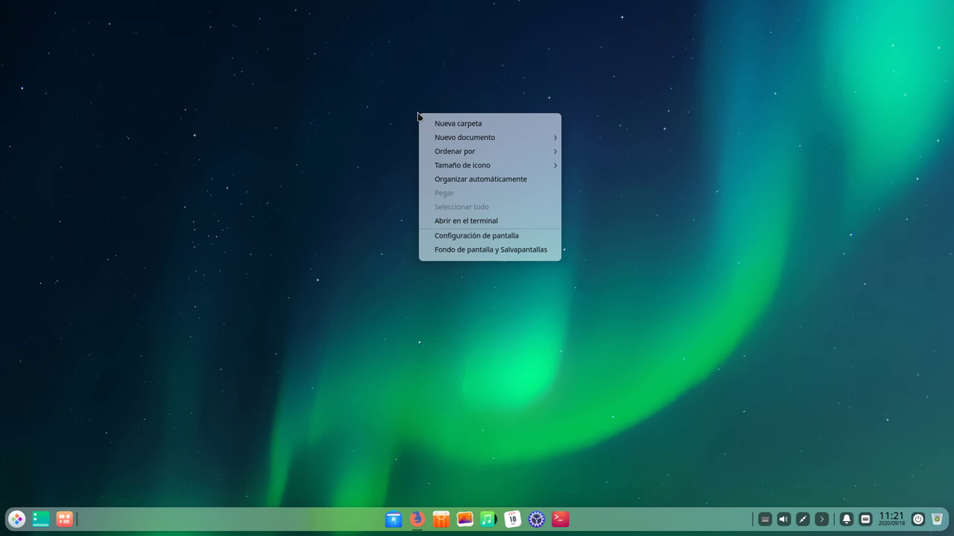
click(228, 192)
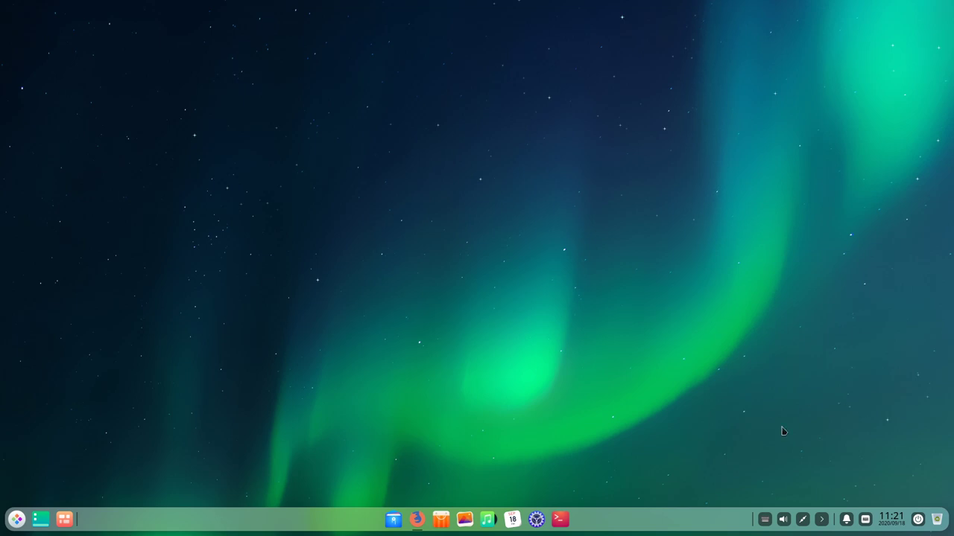
click(784, 521)
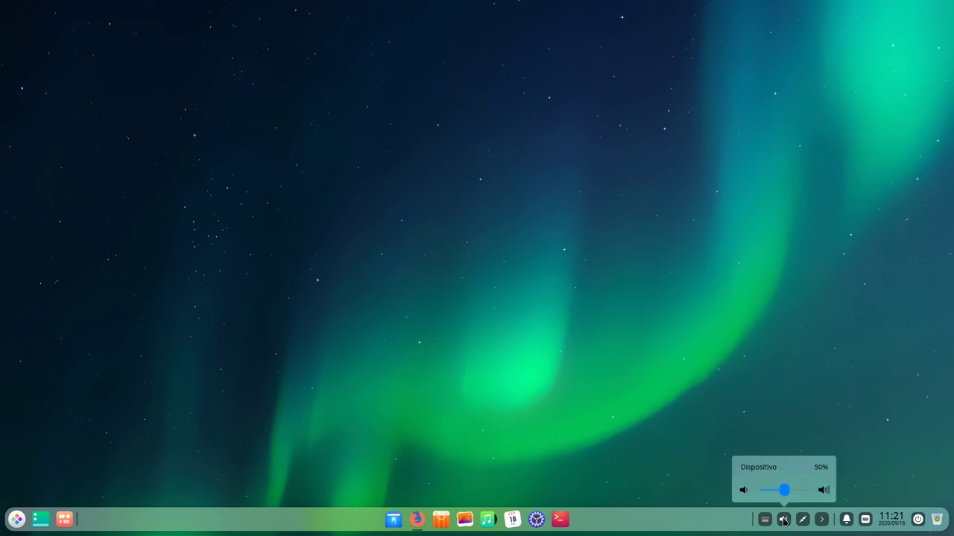
click(718, 388)
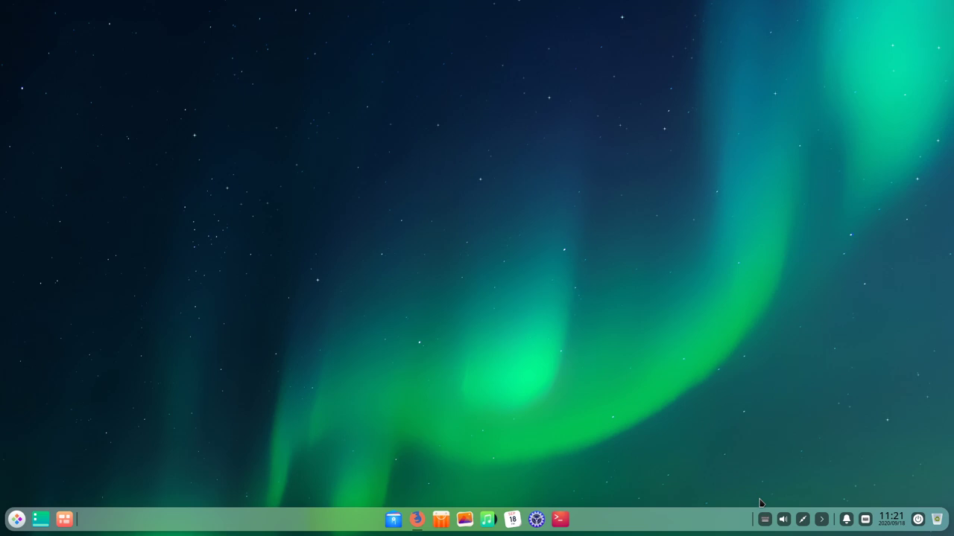
click(802, 520)
click(717, 381)
click(823, 521)
Look at the workspaces in the multitasking view and the application list in the launcher, leaving Firefox minimized
click(39, 520)
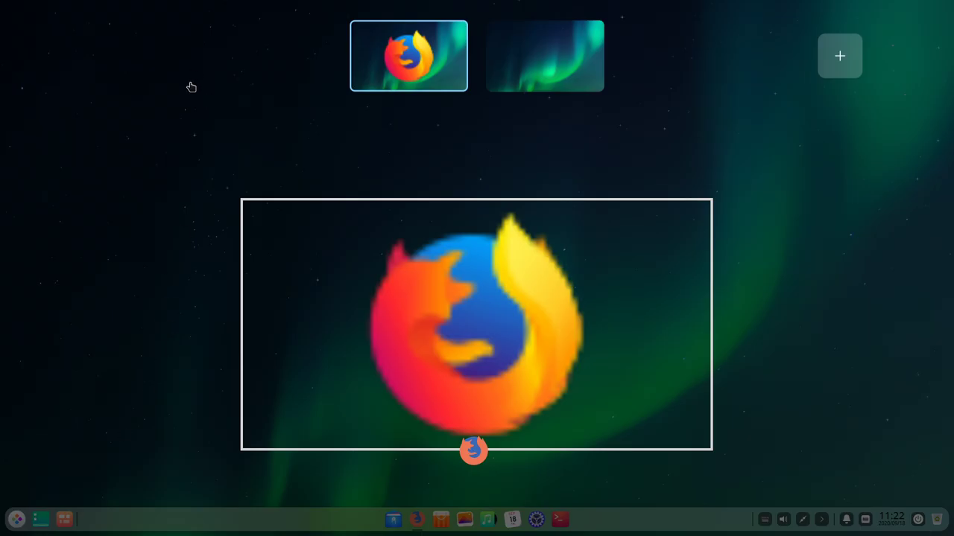
click(184, 141)
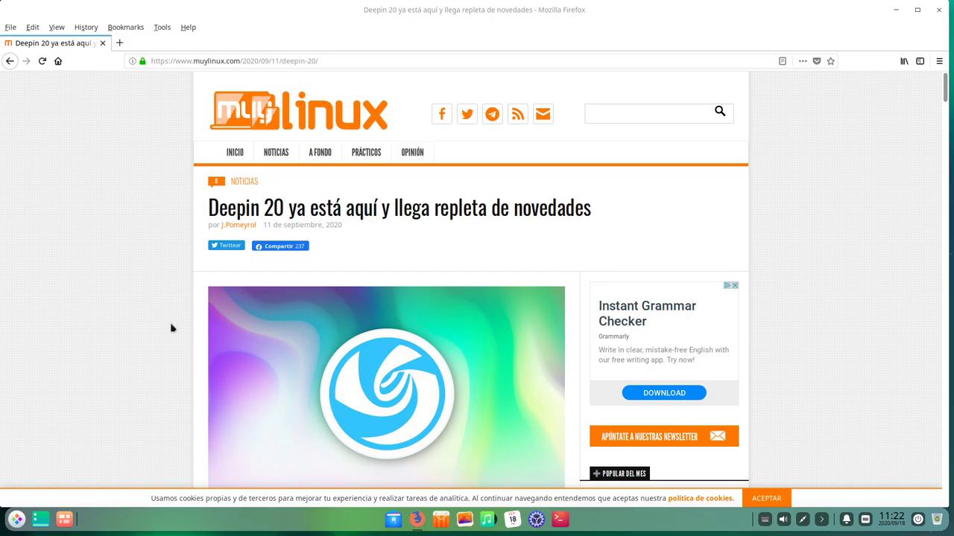
click(897, 13)
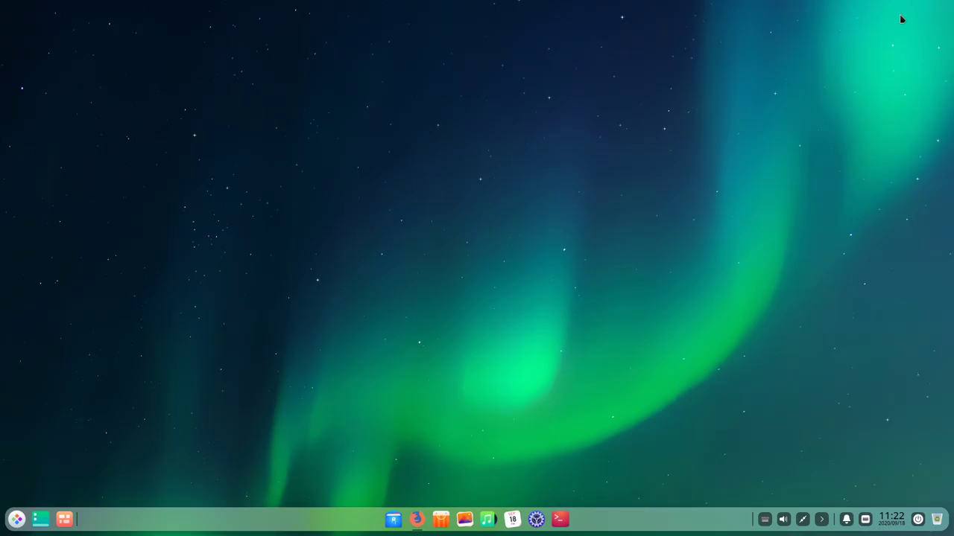
click(16, 519)
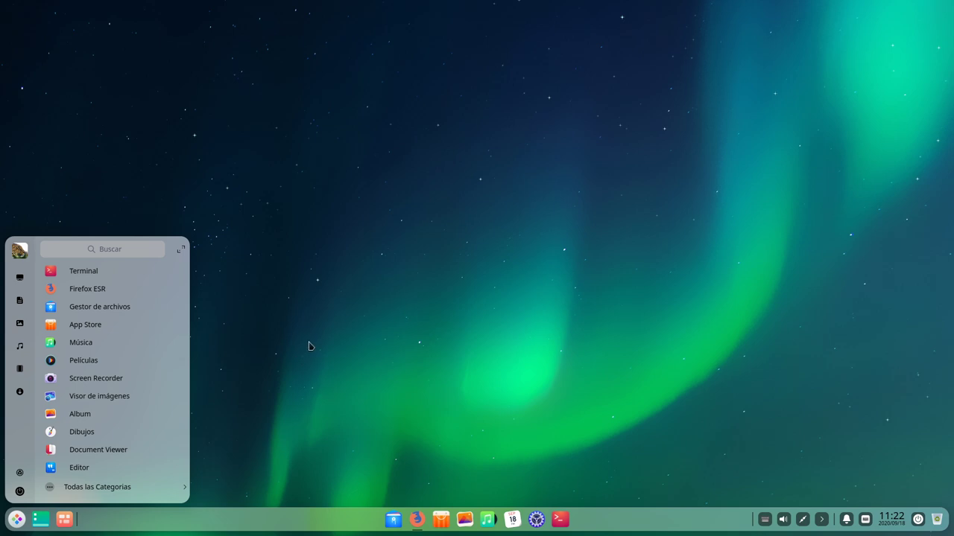
click(378, 255)
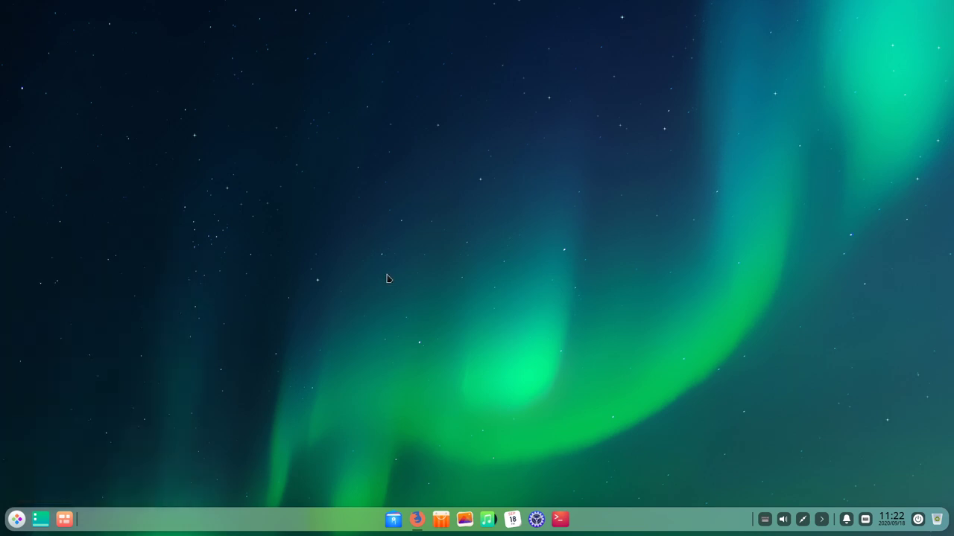
Open the terminal and the file manager, and offset their windows so that parts of both can be seen
click(561, 521)
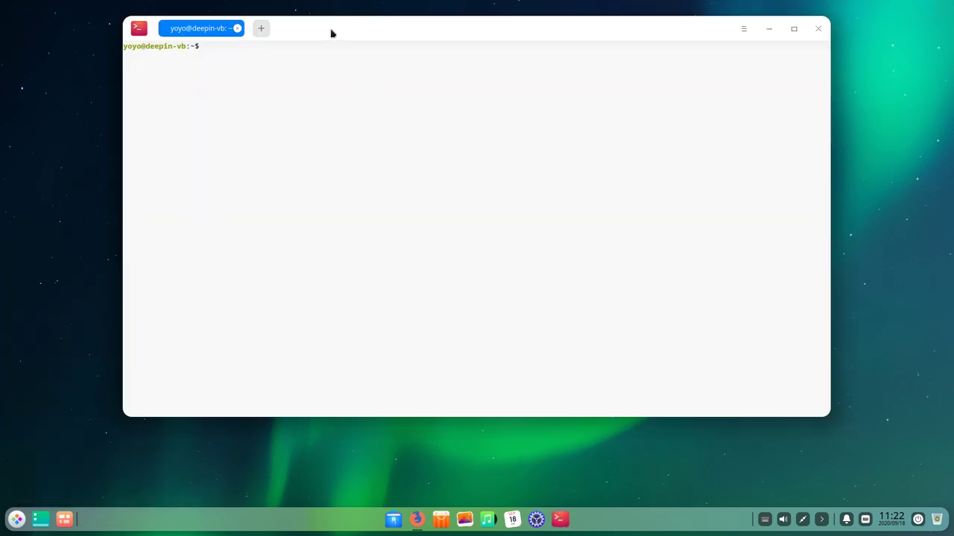
drag(332, 33, 323, 62)
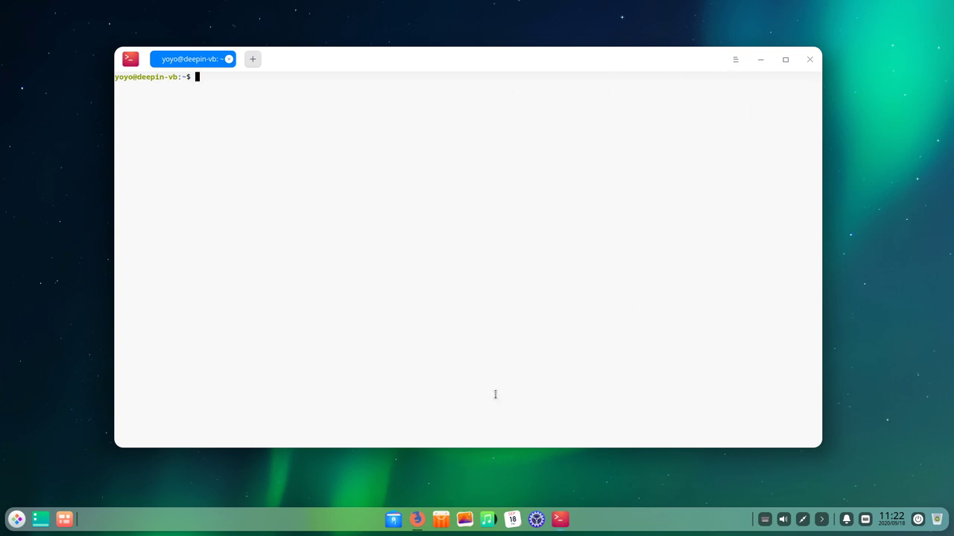
click(387, 516)
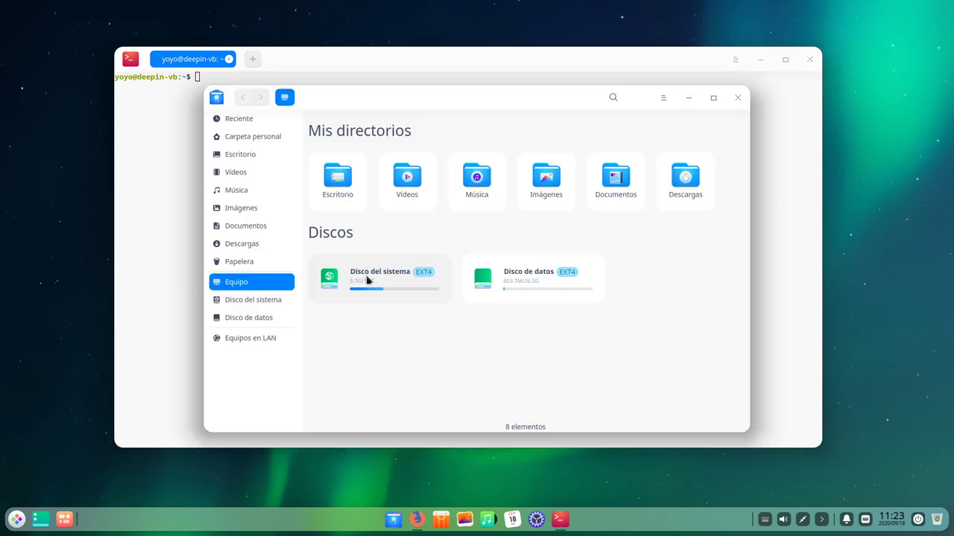
drag(426, 96, 524, 146)
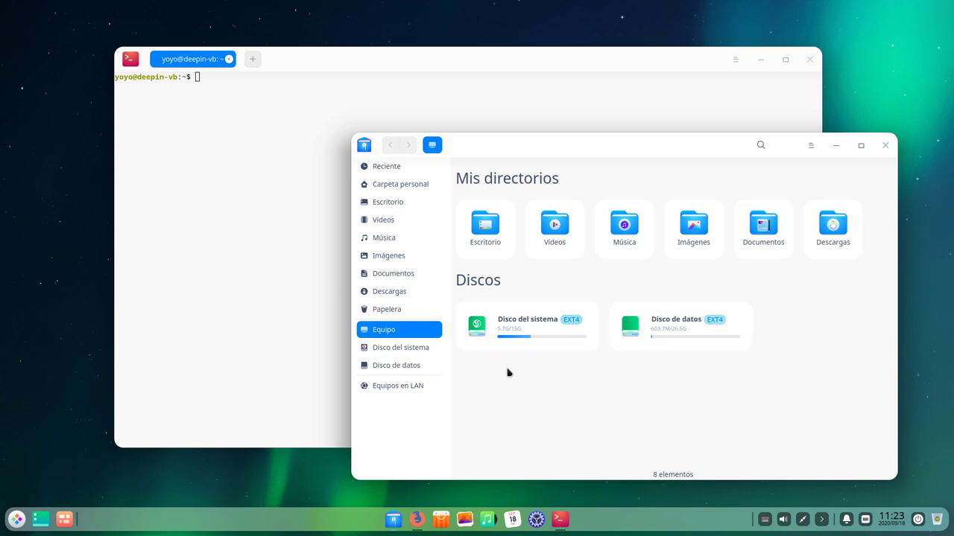
Browse the home folder and root level of Disco de datos, and return to the Equipo overview
double_click(676, 328)
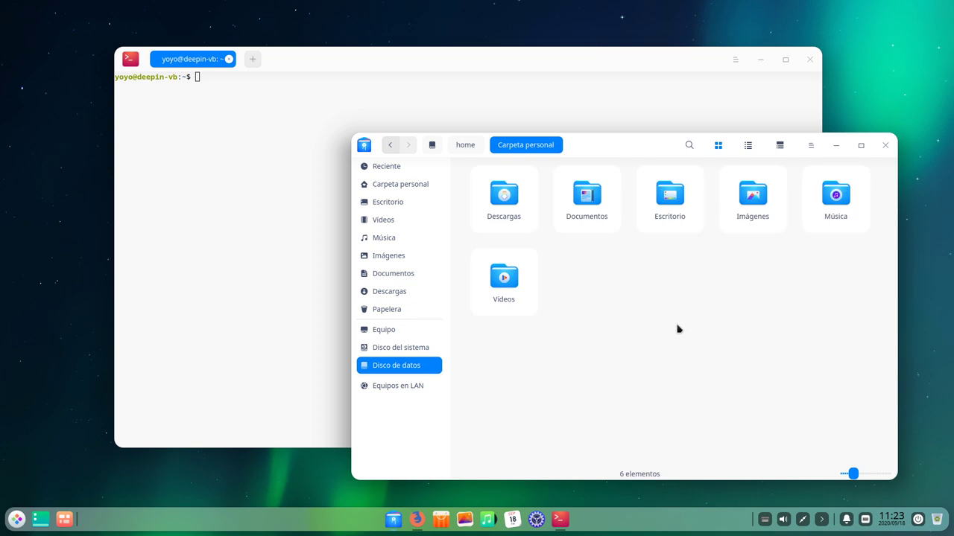
click(433, 147)
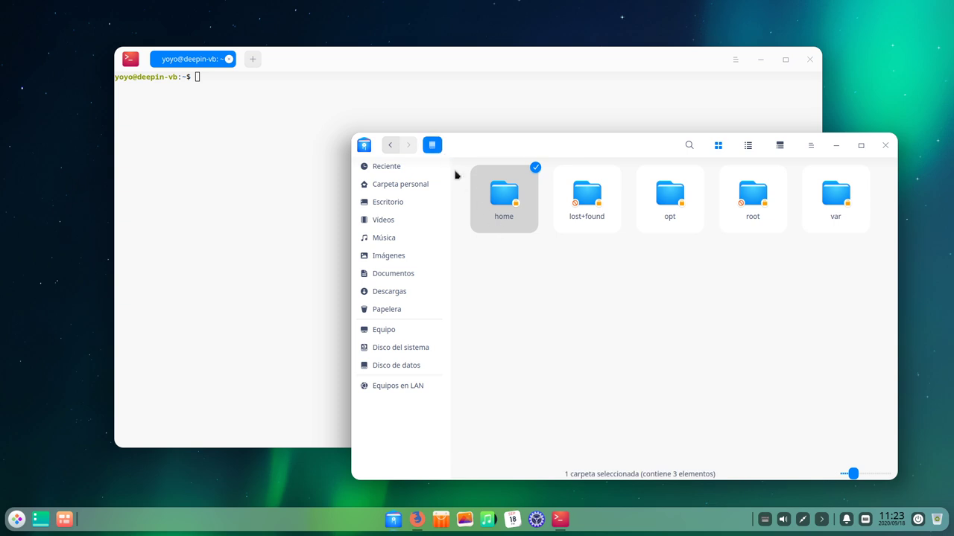
click(387, 330)
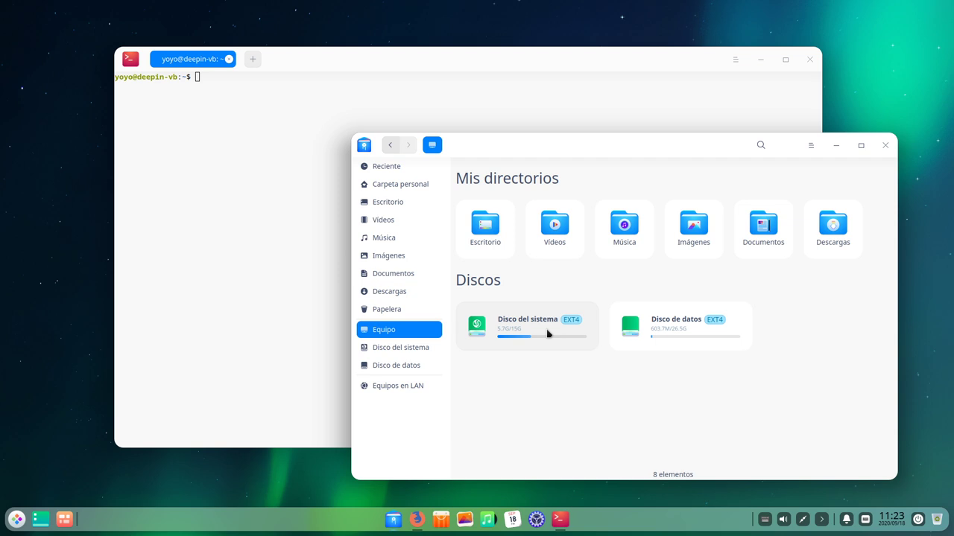
Reposition the file manager window near the middle of the desktop and minimize the terminal
drag(586, 147, 427, 129)
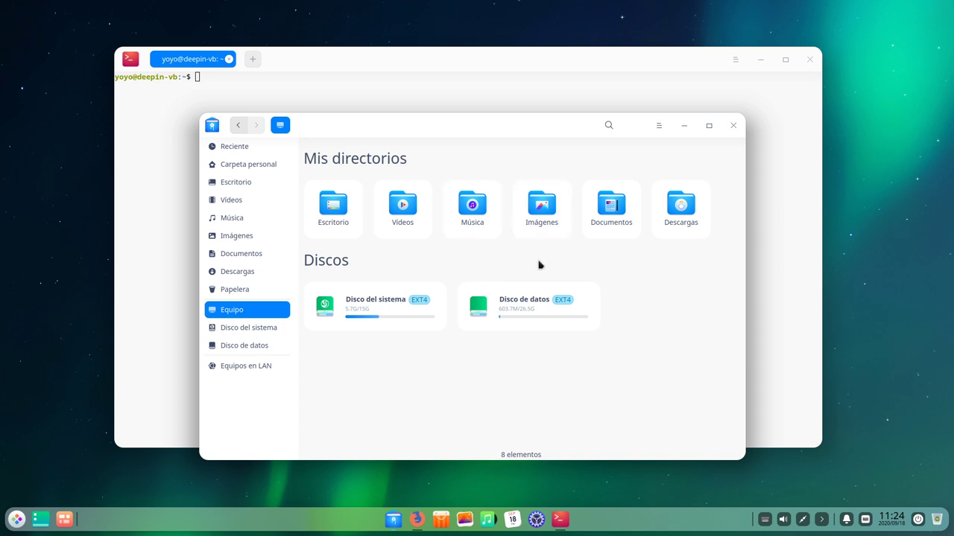
drag(555, 128, 536, 89)
click(762, 62)
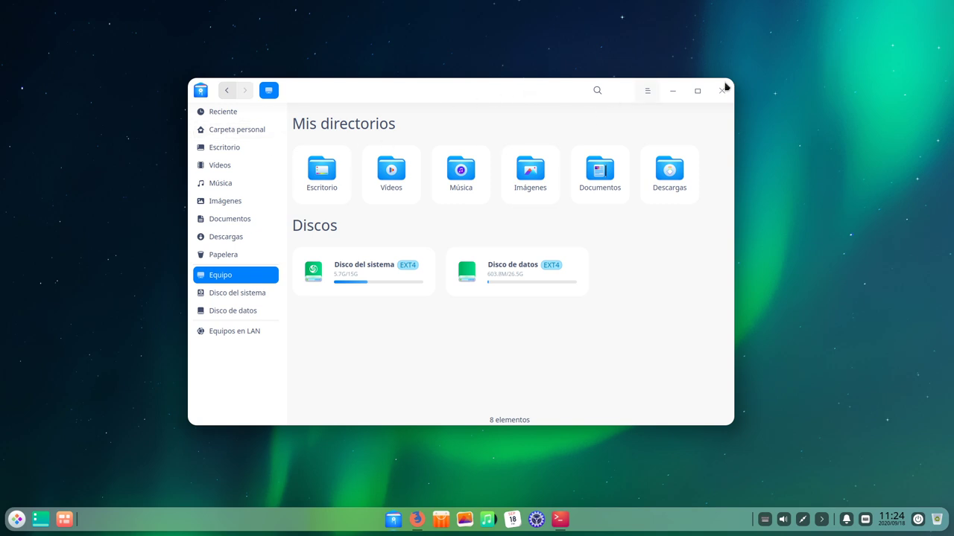
Look through the file manager's basic and advanced settings, including new windows and tabs, indexing, preview, mounting, dialog and other options
click(647, 90)
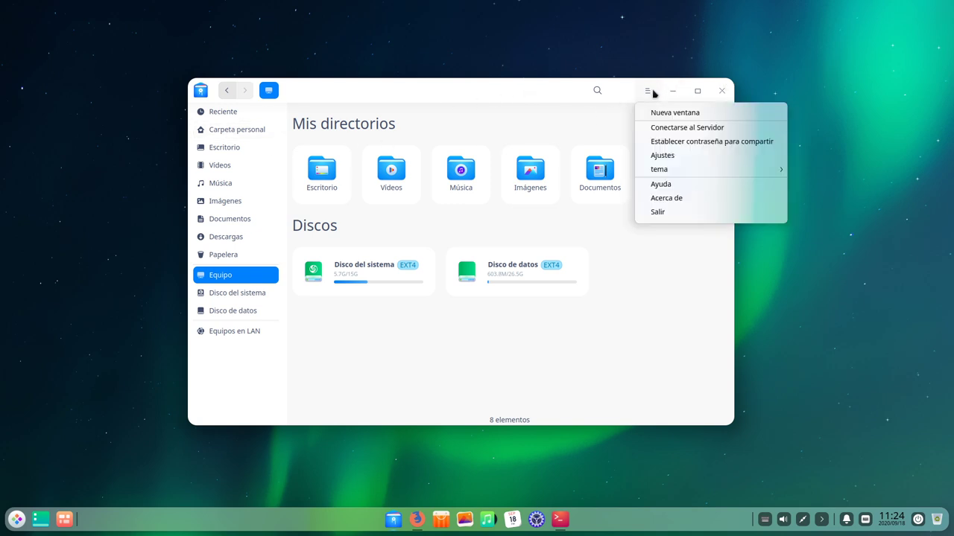
click(670, 155)
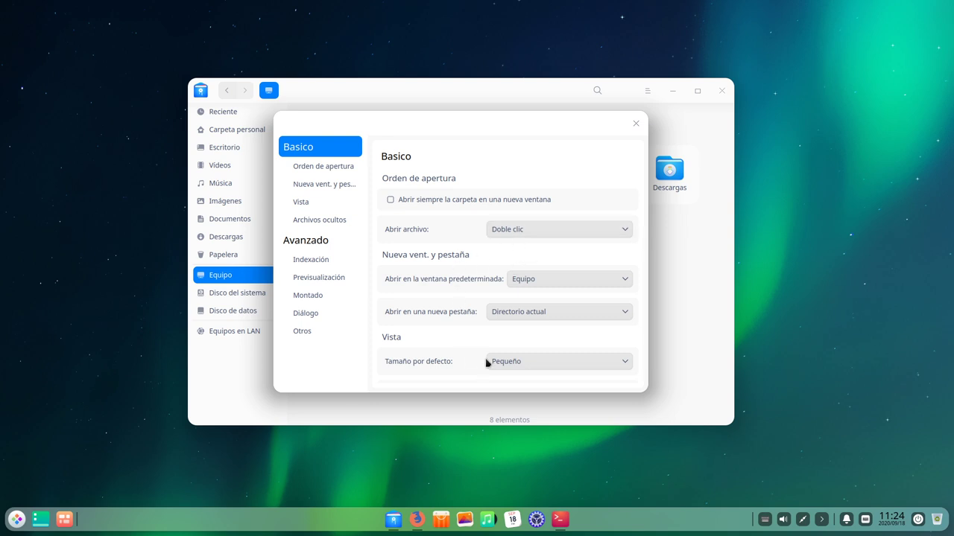
click(313, 183)
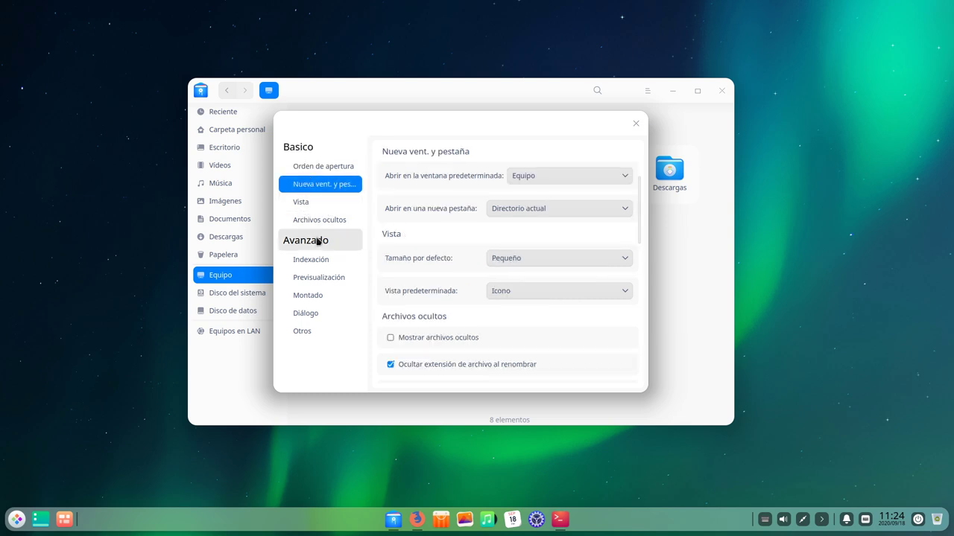
click(316, 261)
click(318, 285)
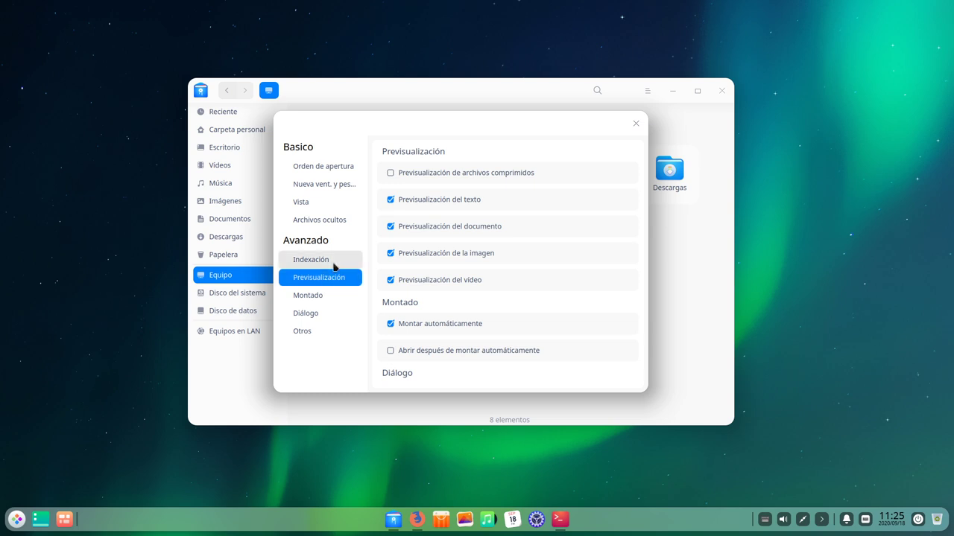
click(325, 300)
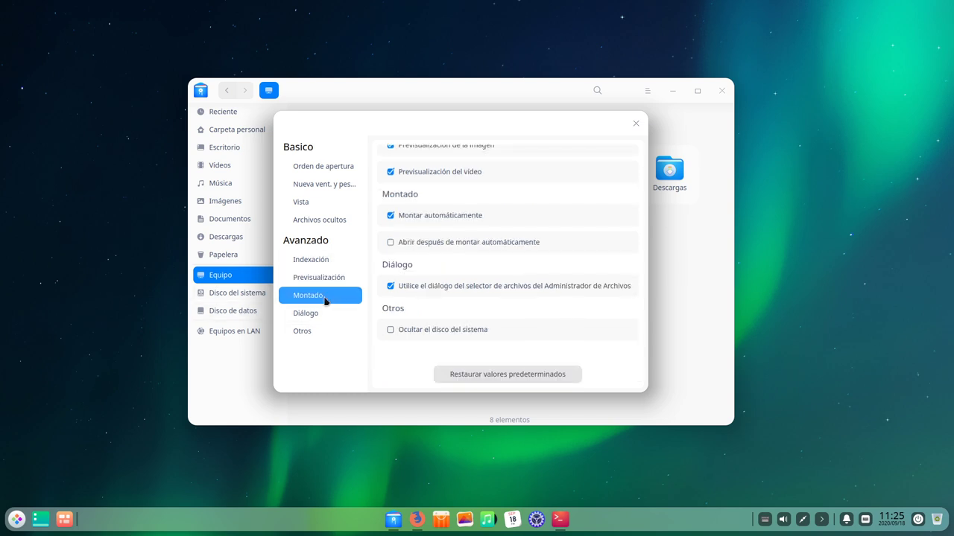
click(319, 311)
click(315, 335)
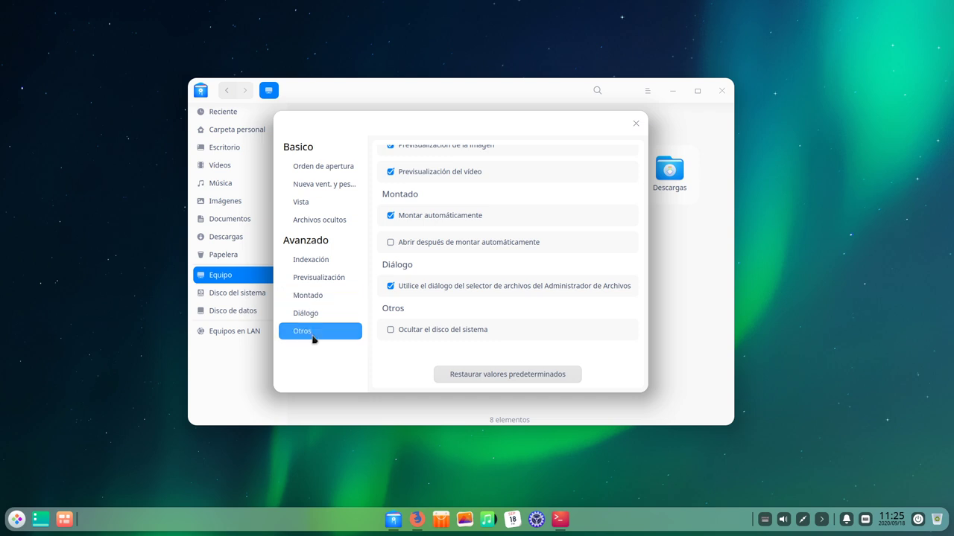
click(634, 125)
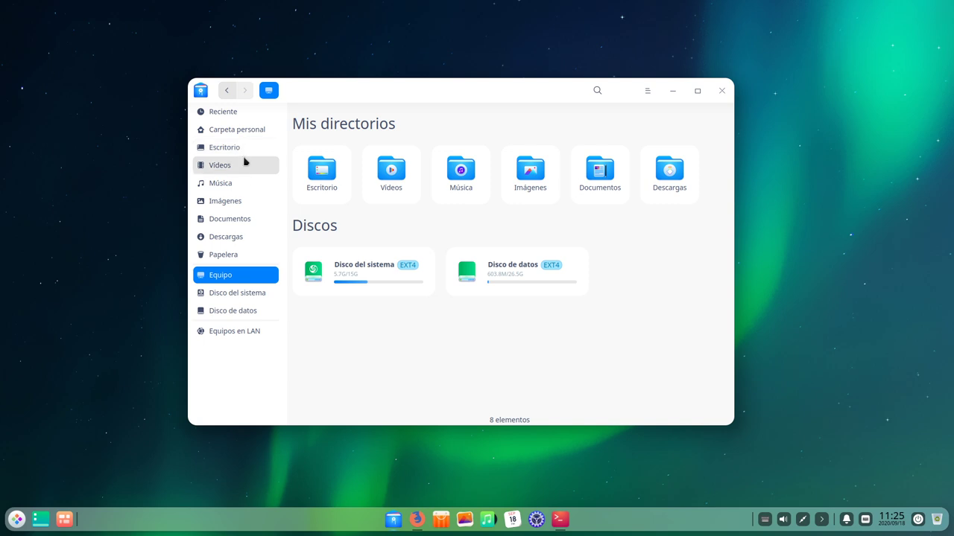
Browse Disco del sistema and Disco de datos, and show the home folder in list view with the details pane
click(250, 299)
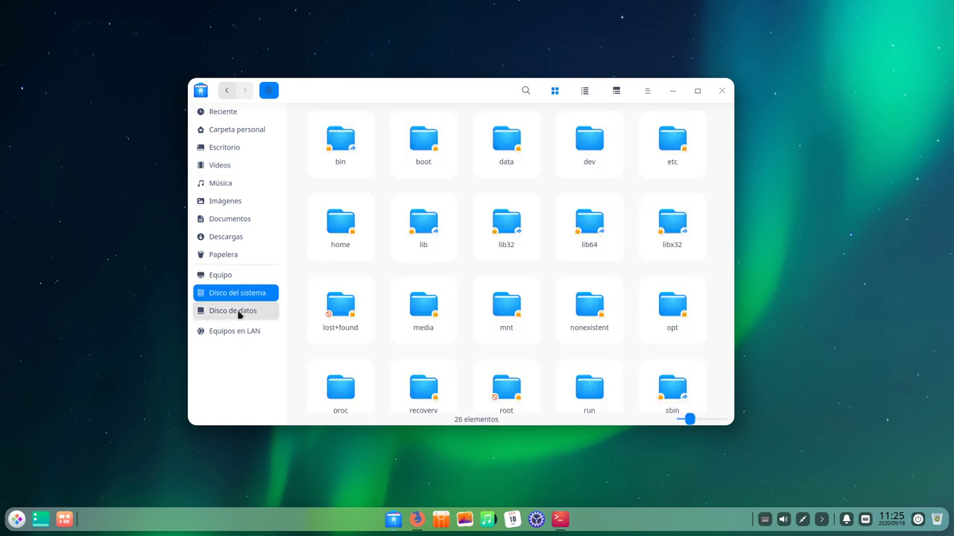
click(235, 312)
click(246, 299)
click(242, 311)
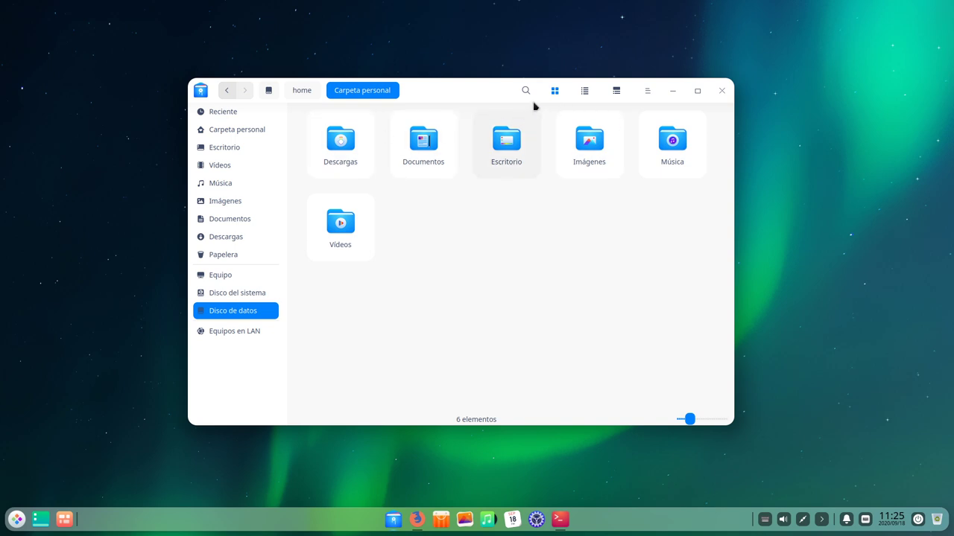
click(584, 92)
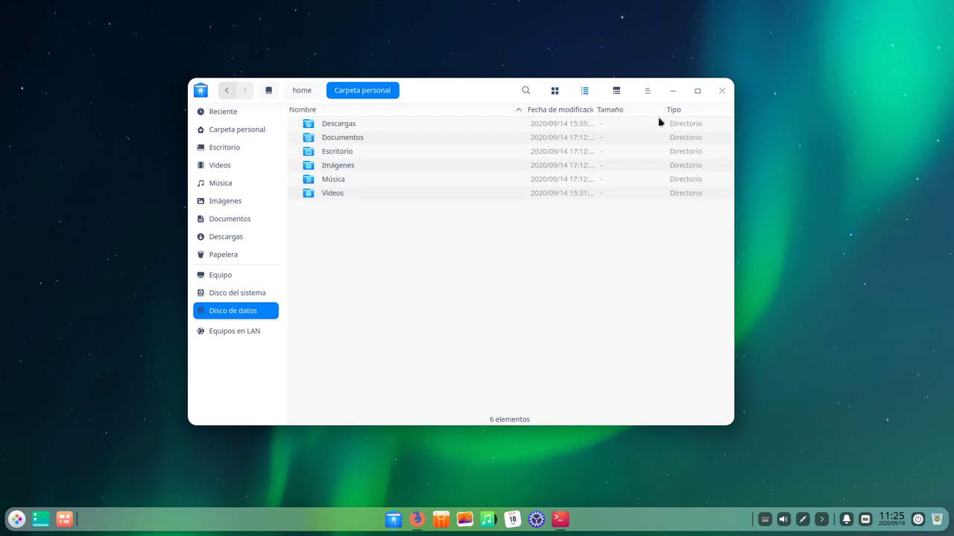
click(616, 90)
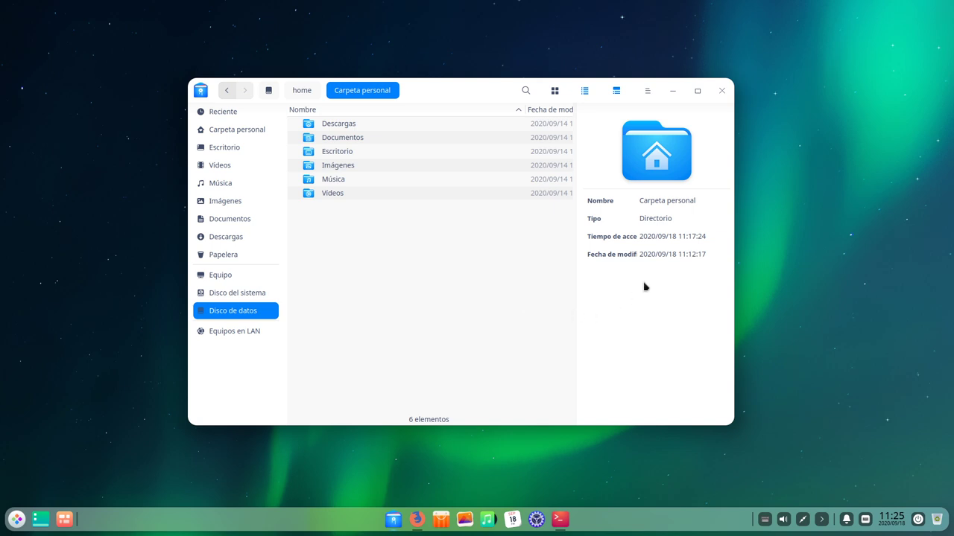
Look at the file manager's version and description in its About information, and dismiss it
click(646, 92)
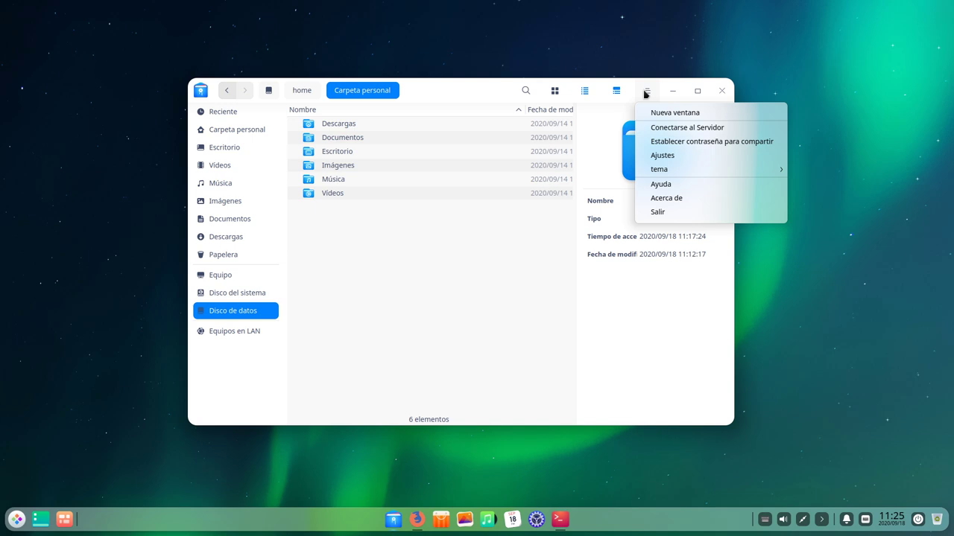
click(690, 205)
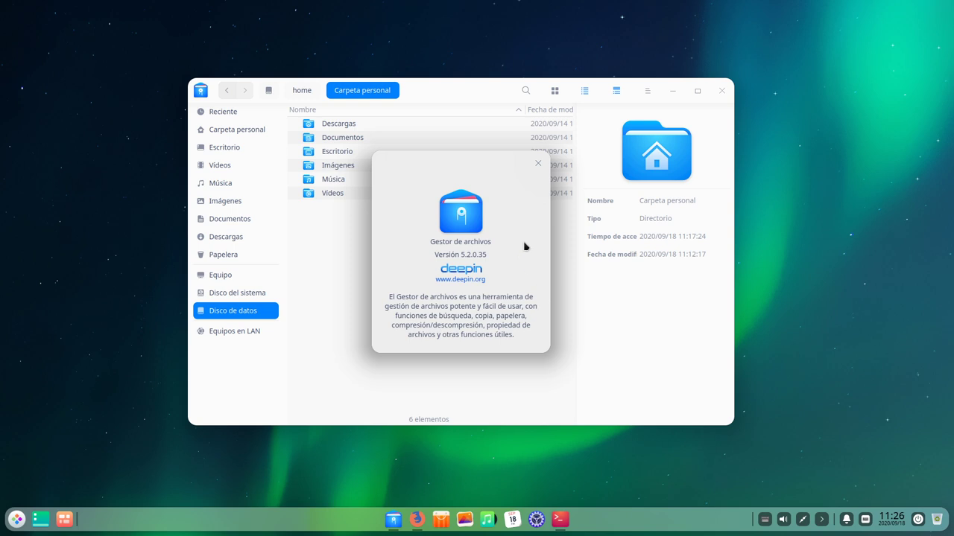
click(538, 164)
Return the home folder to icon view and close the file manager
click(554, 91)
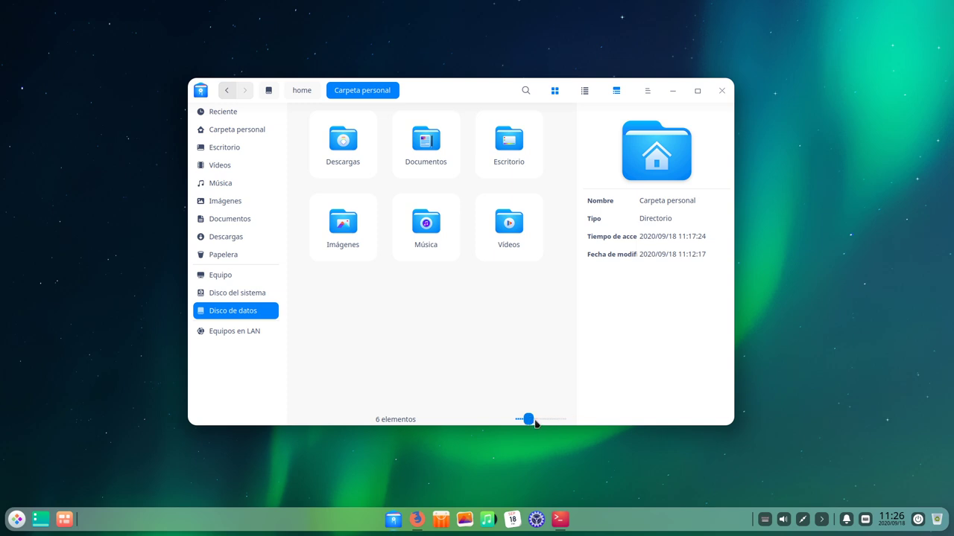
click(722, 91)
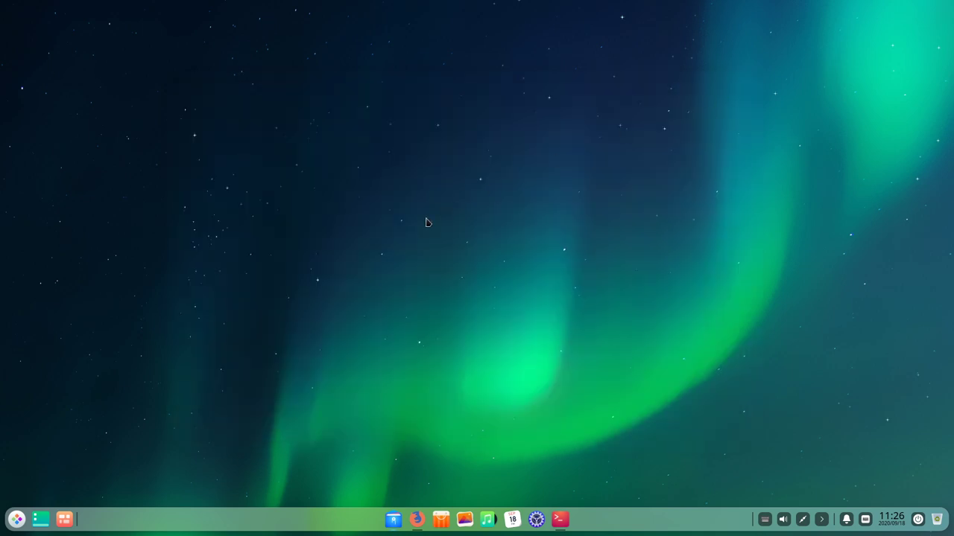
Look at the available screen resolutions in the display settings reached from the desktop, and close the settings window
right_click(281, 113)
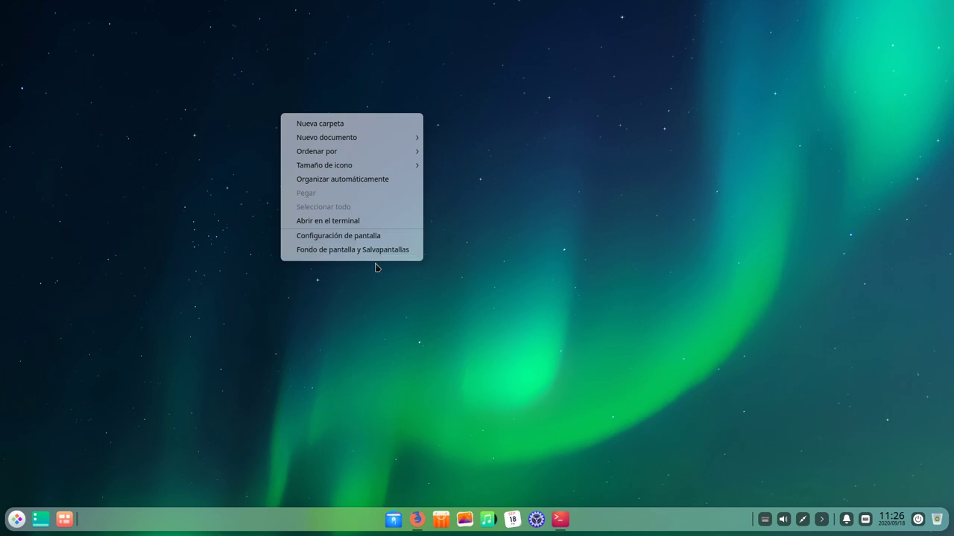
click(372, 236)
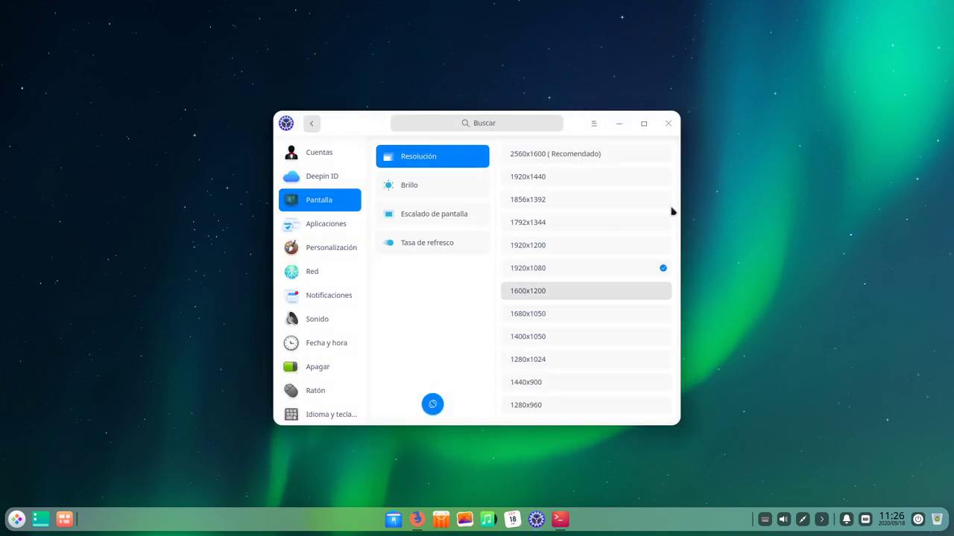
click(668, 124)
Browse the whole collection of desktop wallpapers in the wallpaper and screensaver chooser, and leave it
right_click(478, 140)
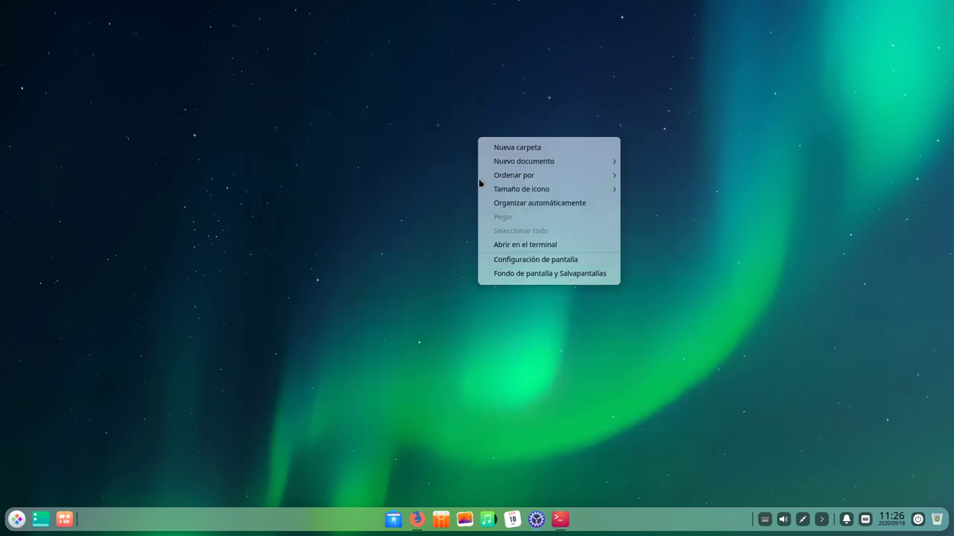
click(527, 274)
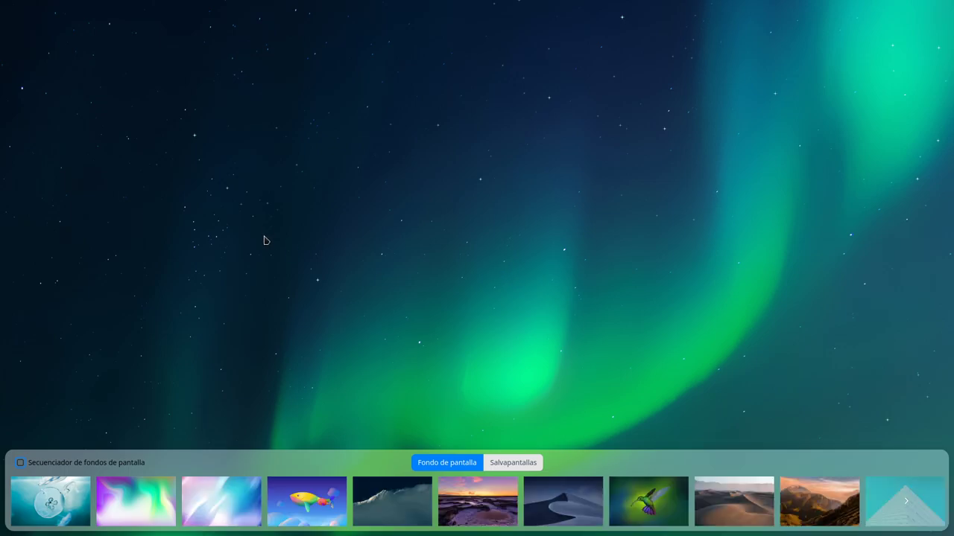
click(906, 507)
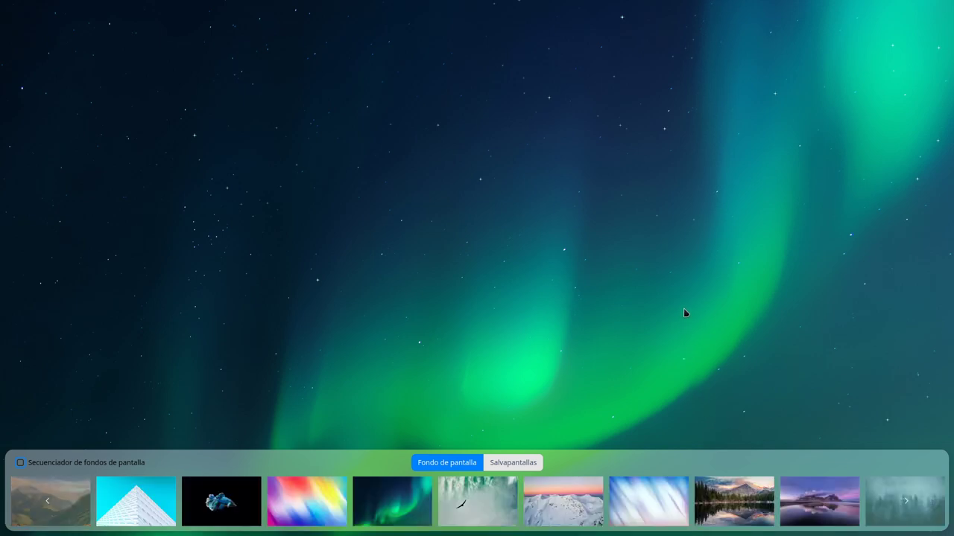
click(905, 502)
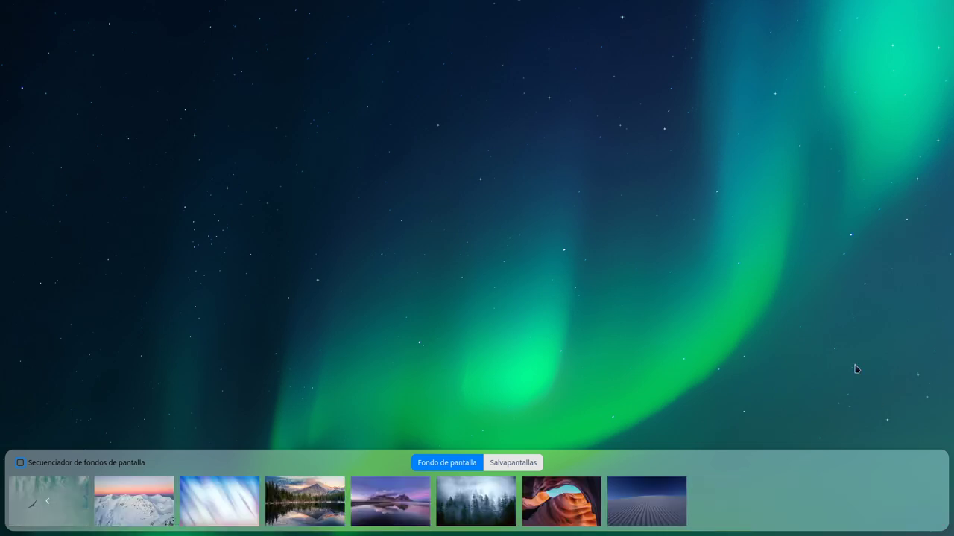
click(666, 187)
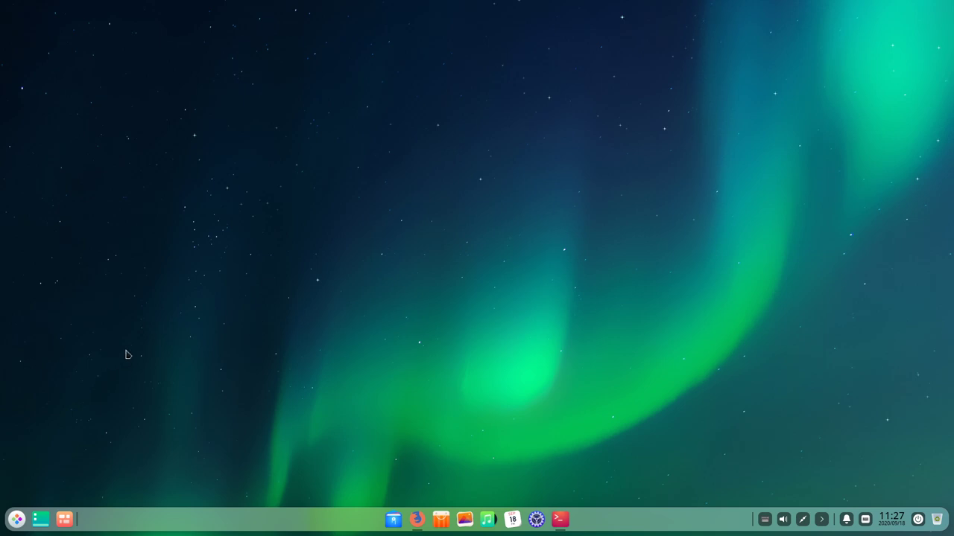
Try the launcher's Equipo and Documentos shortcuts, closing each file manager window, and look at the launcher's application list
click(10, 526)
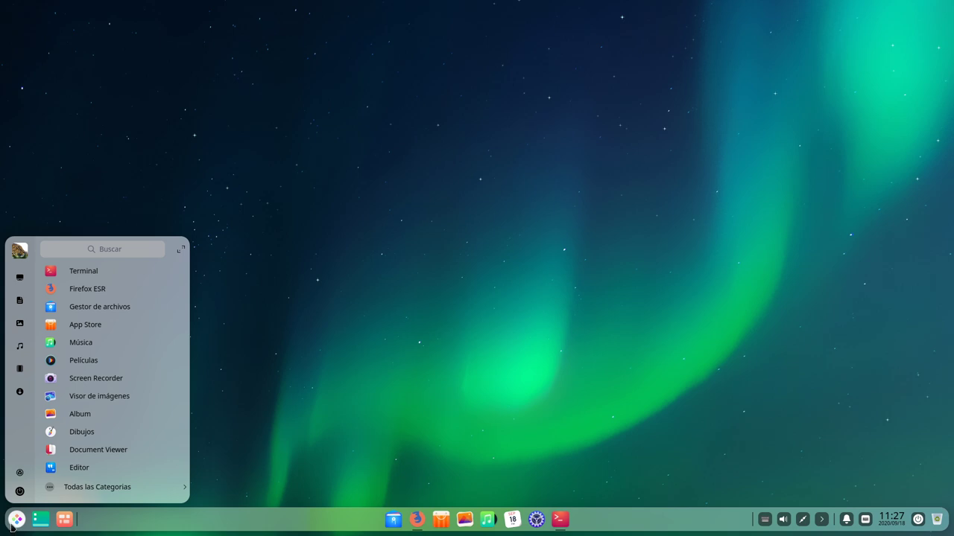
click(17, 284)
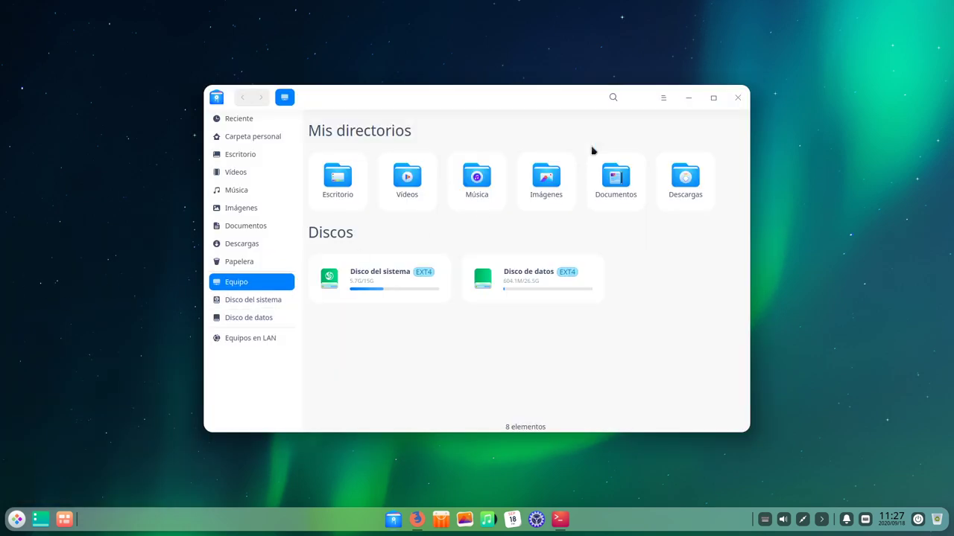
click(739, 101)
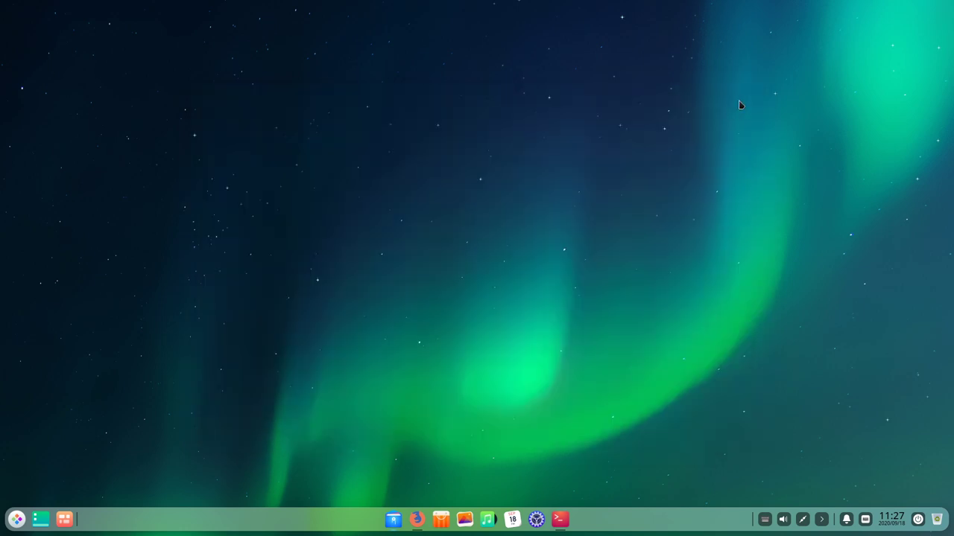
click(17, 519)
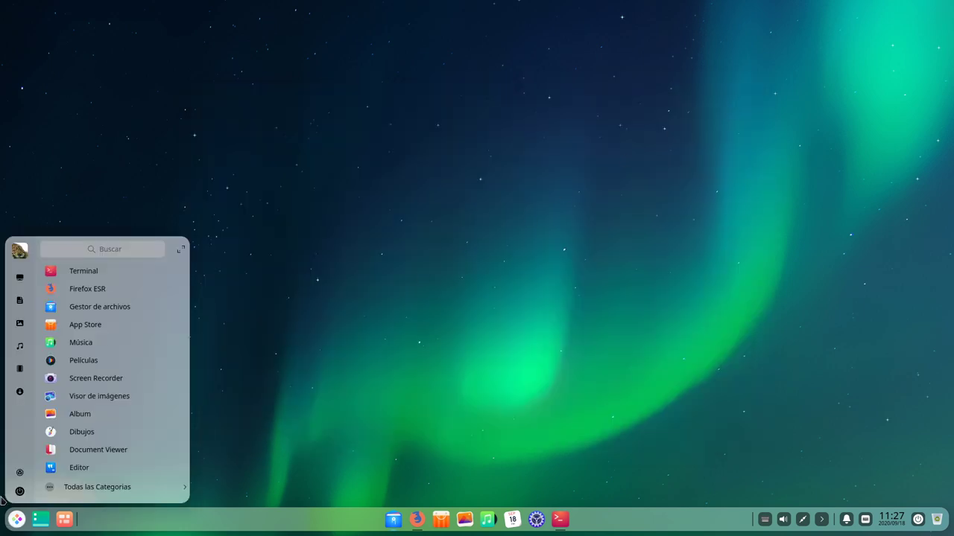
click(20, 303)
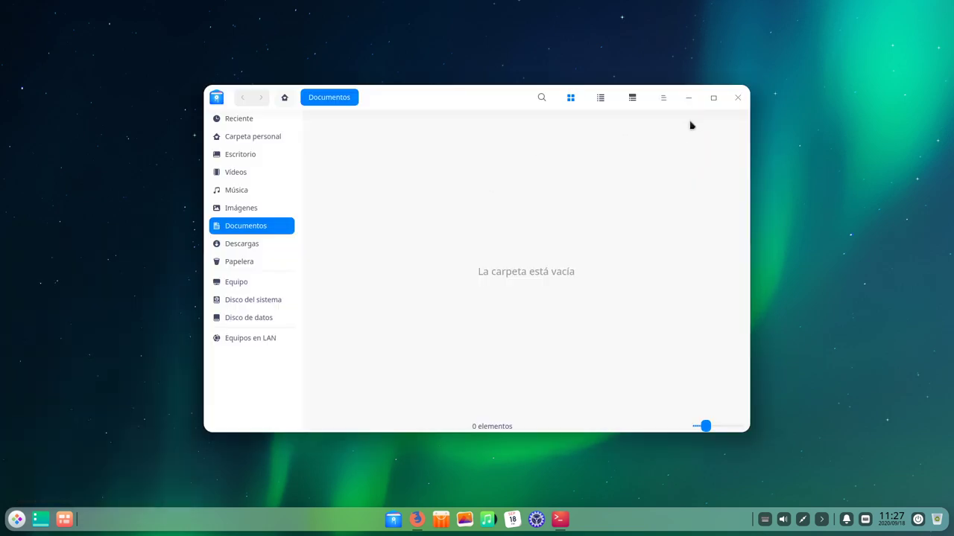
click(737, 97)
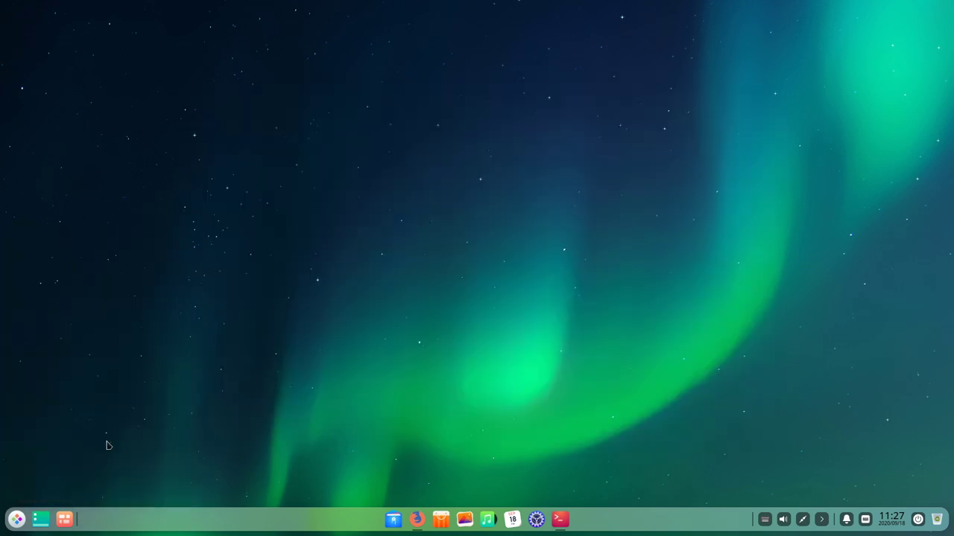
click(16, 519)
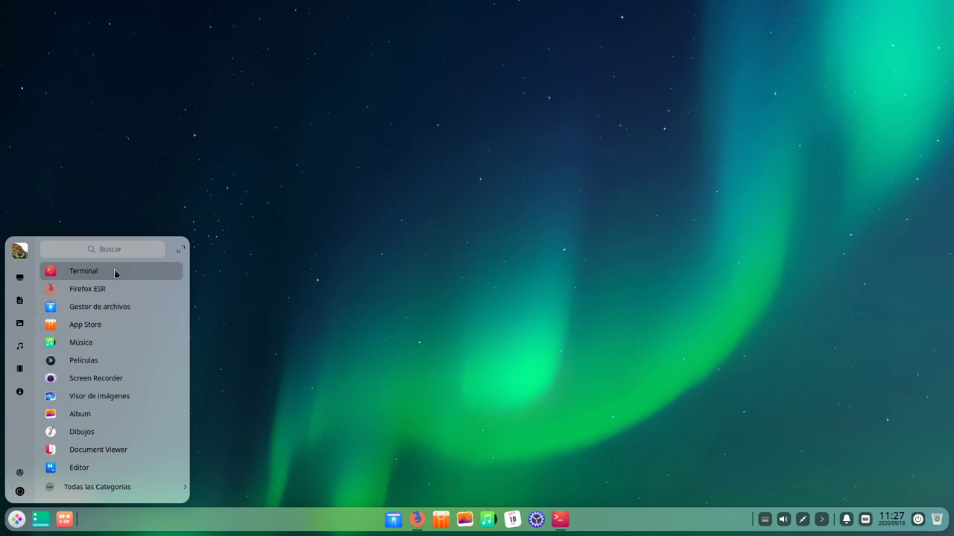
click(344, 291)
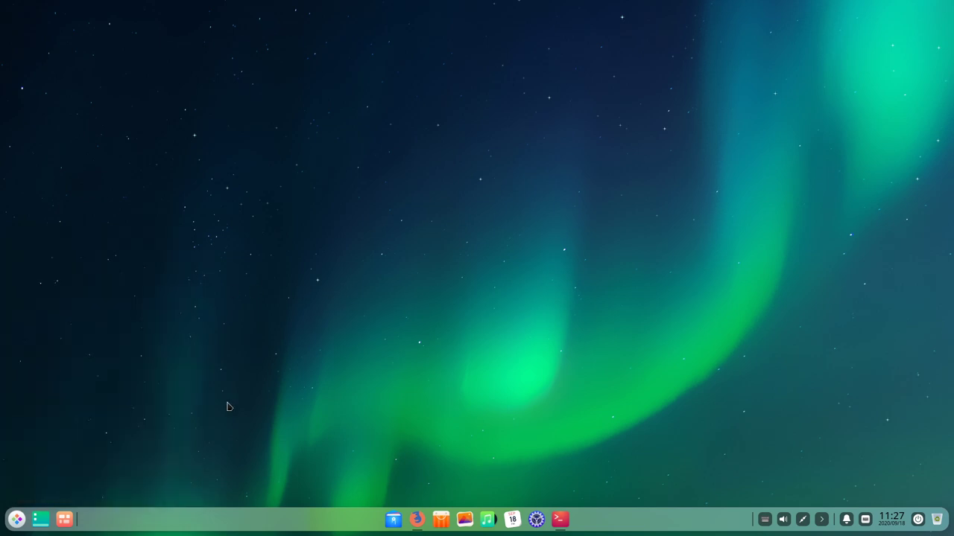
Switch to Firefox, look up its version in the About information, and minimize the browser
click(417, 520)
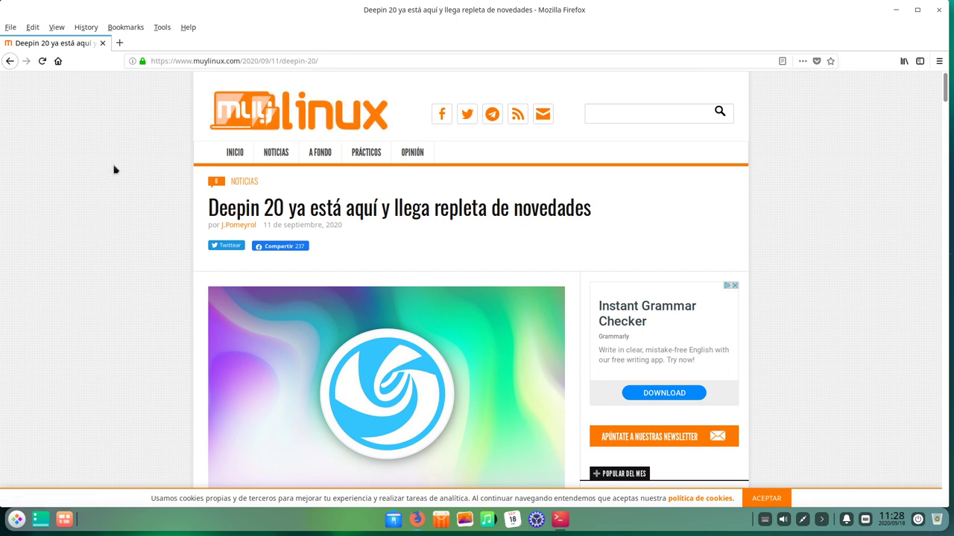
click(186, 28)
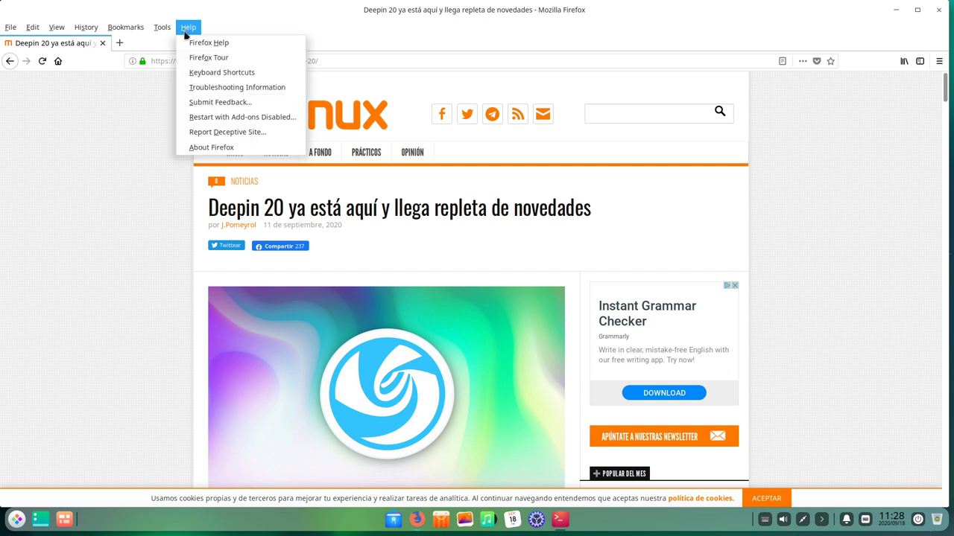
click(214, 147)
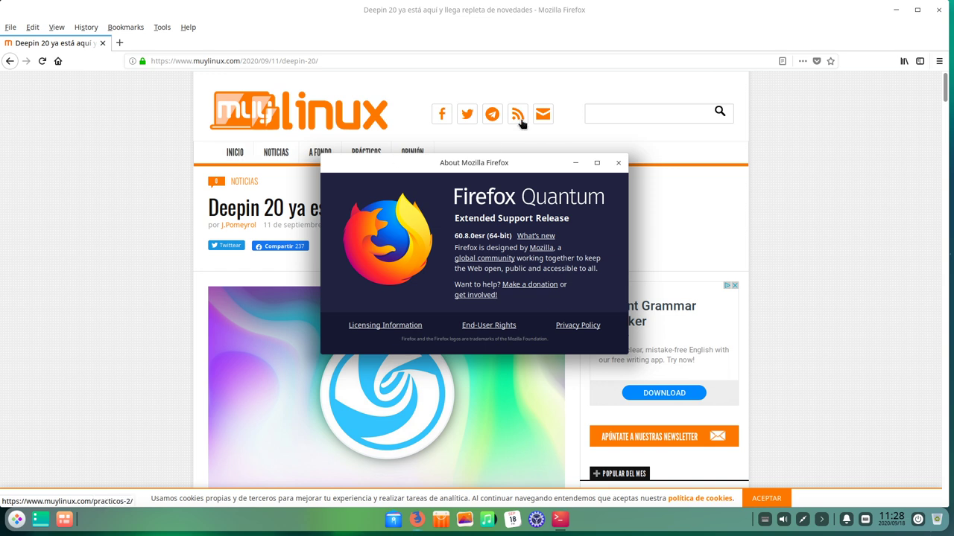
click(618, 163)
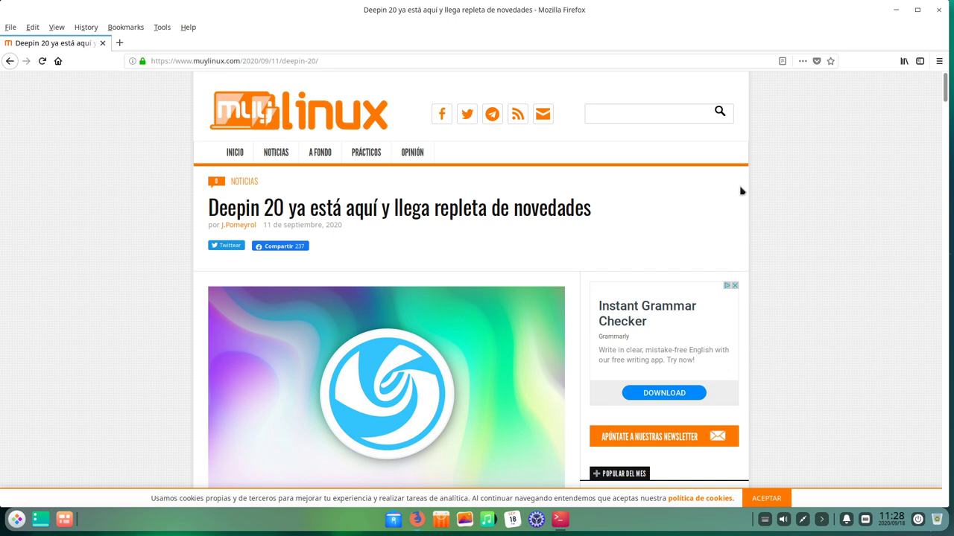
click(895, 9)
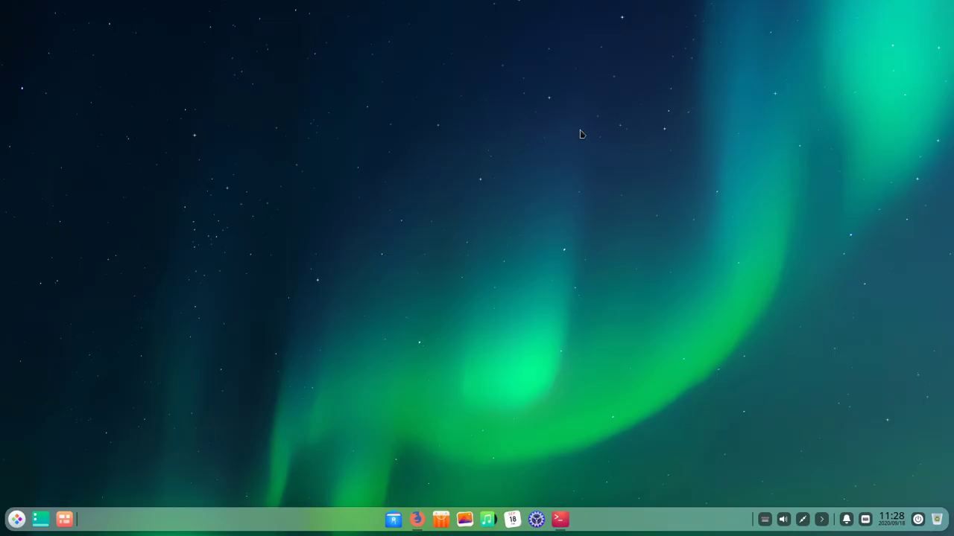
Launch the App Store from the launcher, then reposition and enlarge its window
click(11, 520)
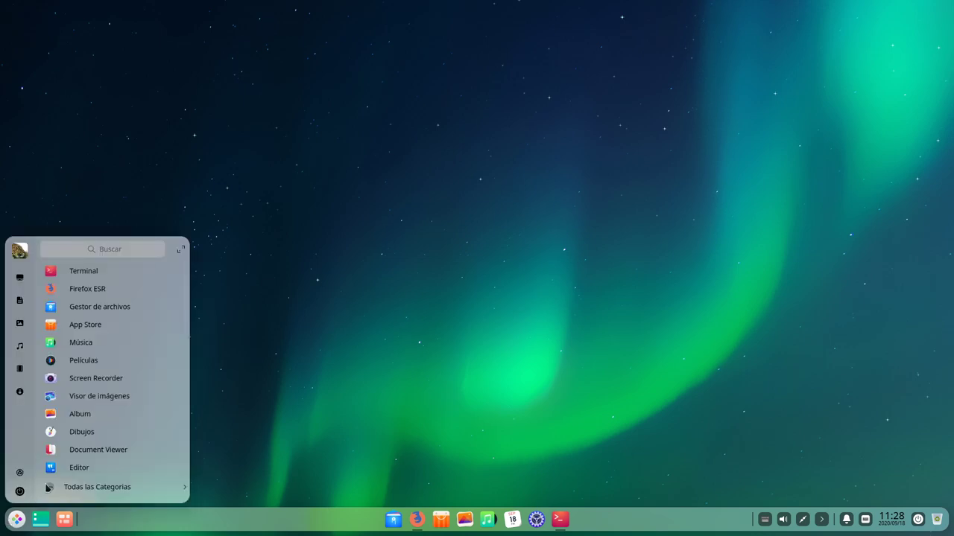
scroll(126, 319, down, 1)
scroll(133, 367, up, 1)
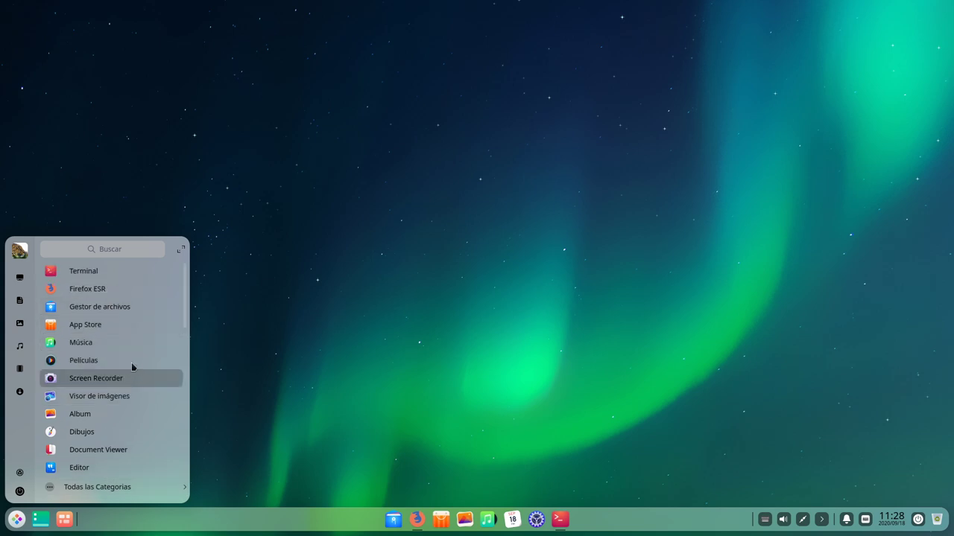
click(117, 326)
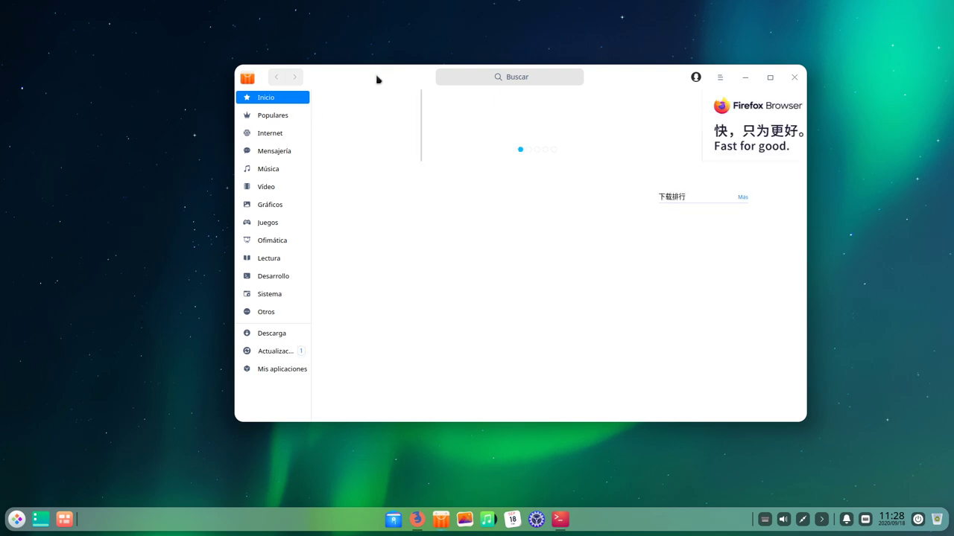
drag(381, 72, 315, 46)
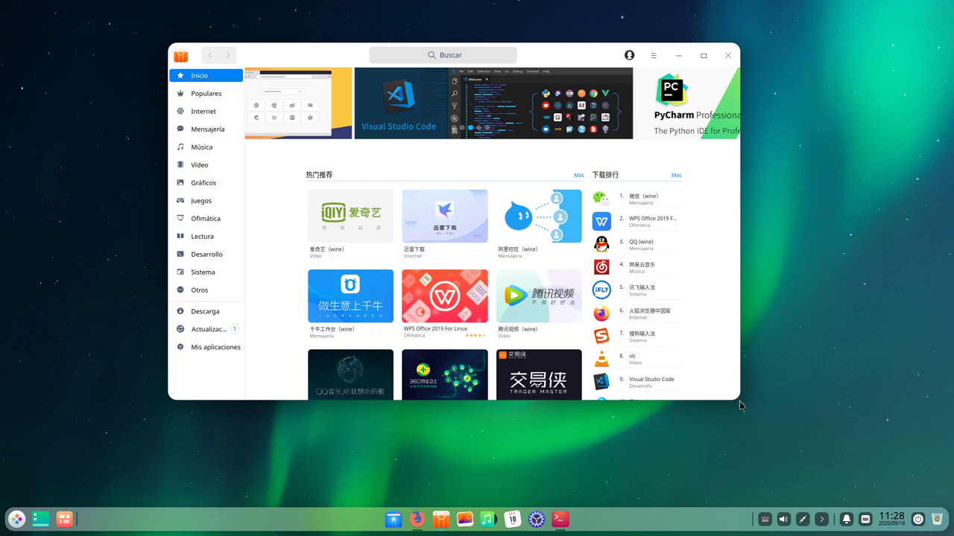
drag(742, 404, 820, 457)
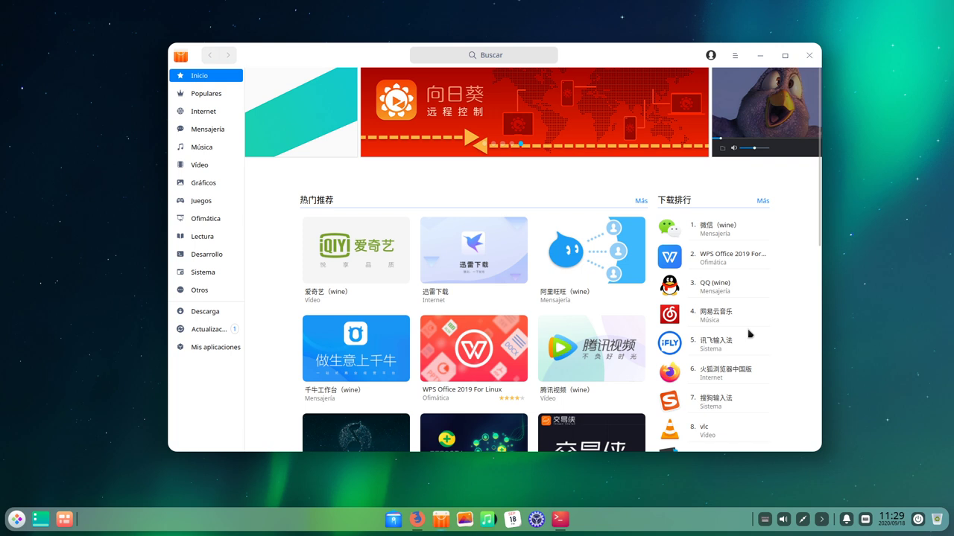
Look through the App Store's Inicio page, covering the featured apps, download ranking, essential apps and themed collections
mouse_move(616, 309)
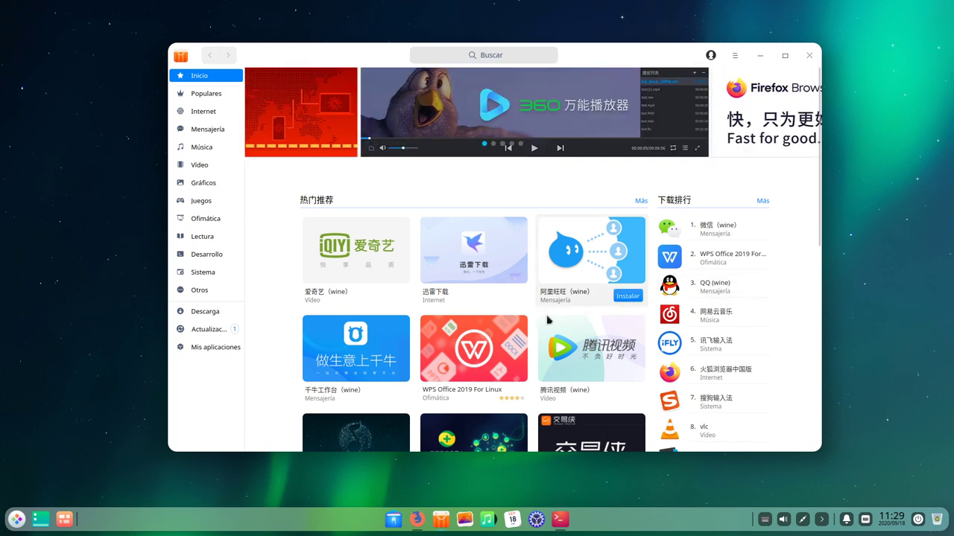
scroll(523, 308, down, 3)
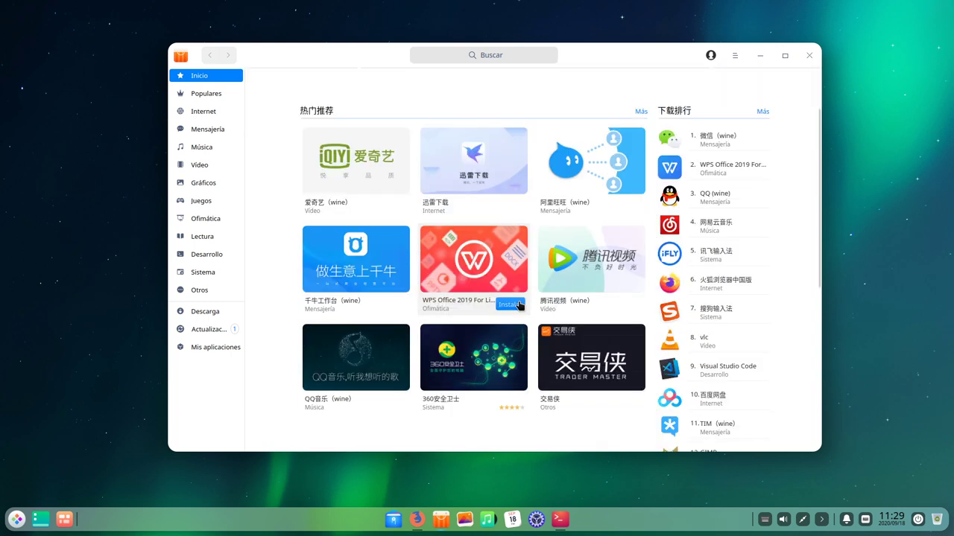
mouse_move(523, 380)
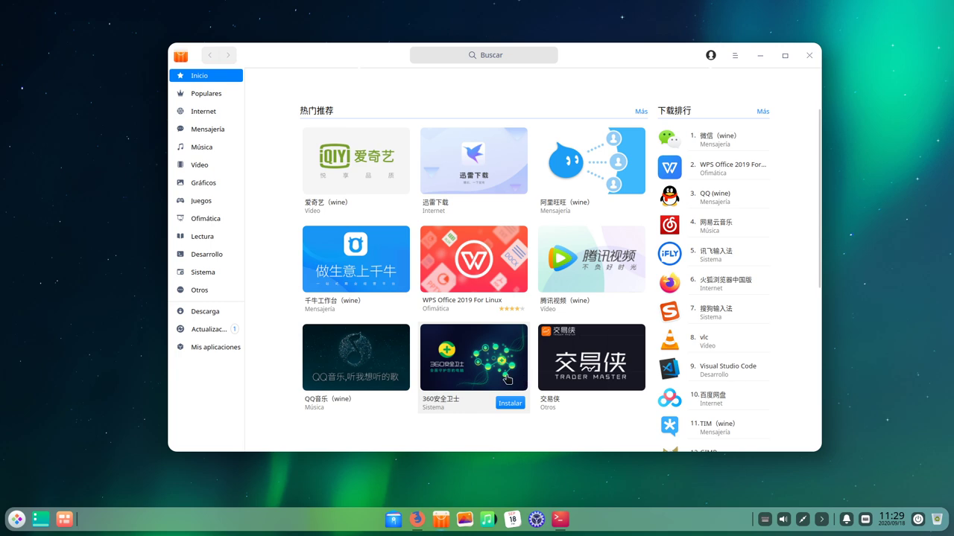
scroll(524, 380, up, 3)
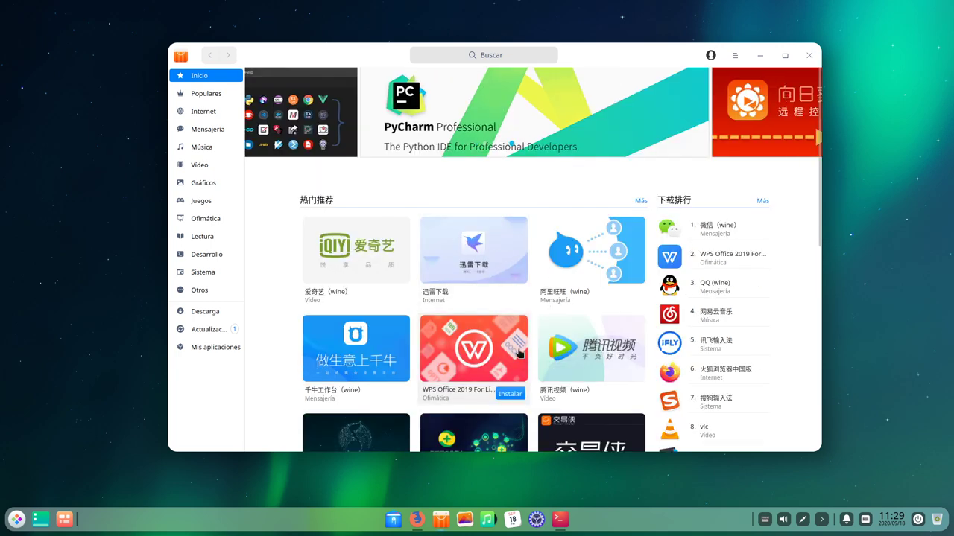
scroll(522, 370, down, 5)
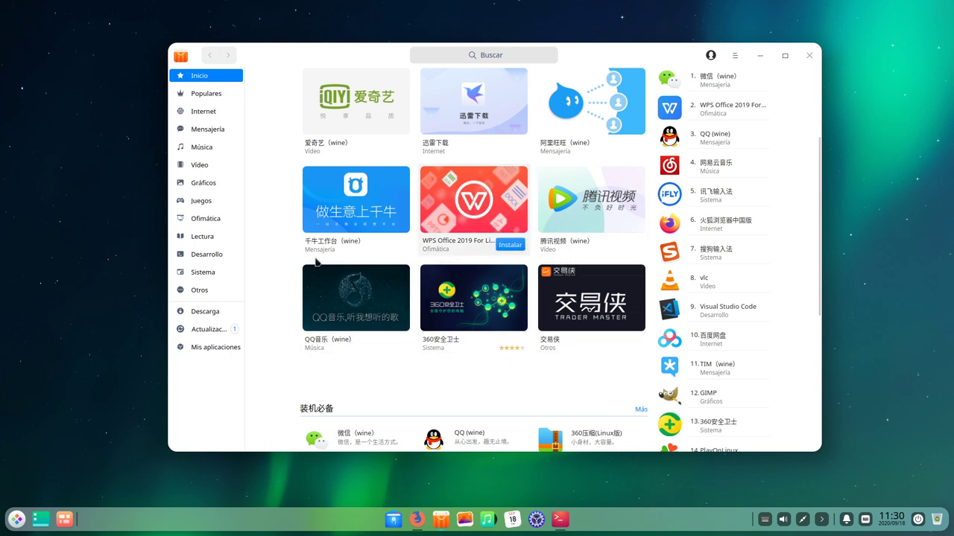
scroll(464, 343, down, 4)
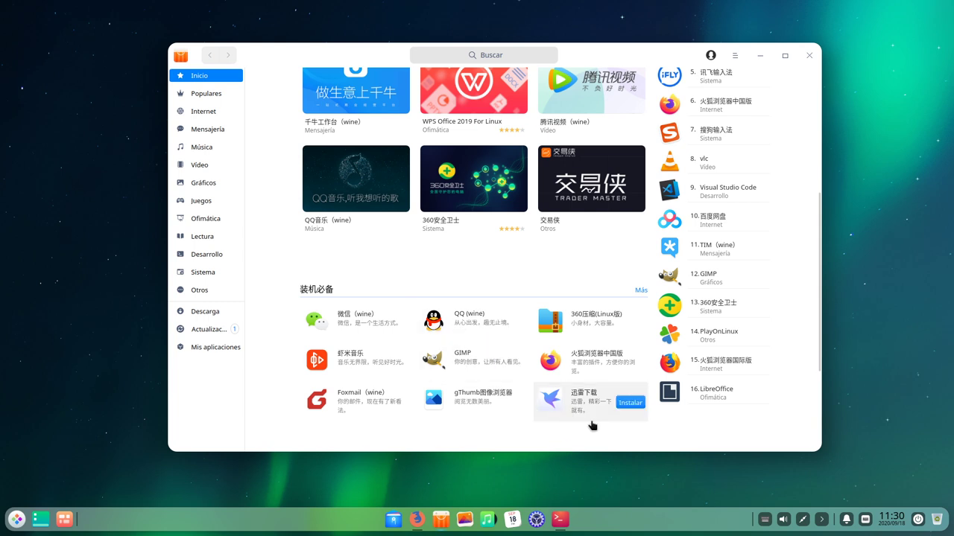
scroll(593, 421, down, 2)
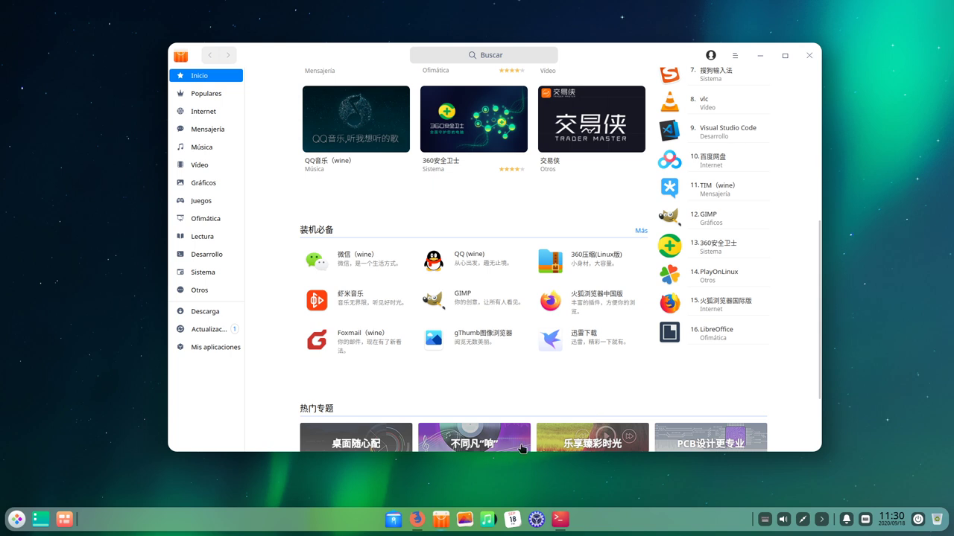
Browse the apps offered in the Populares, Internet, Mensajería and Música categories
click(205, 95)
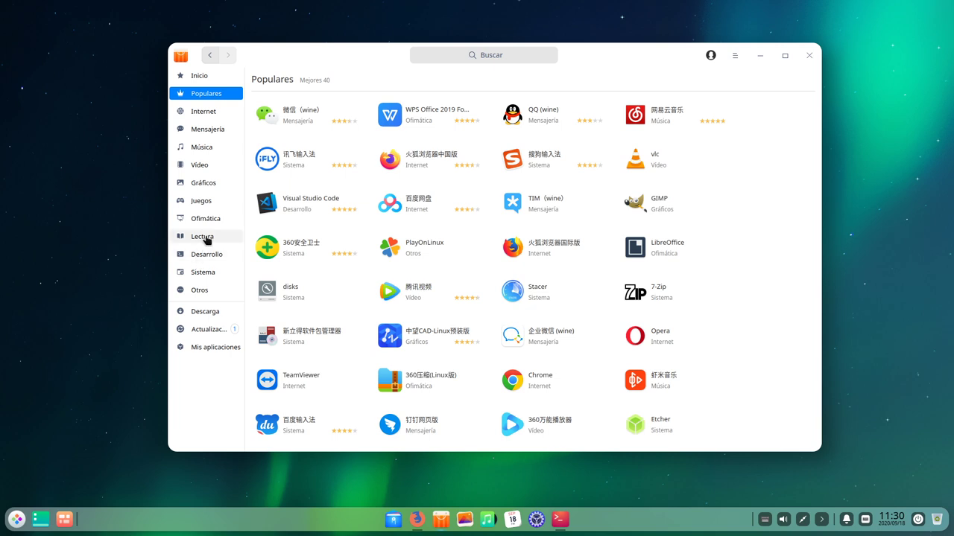
click(210, 119)
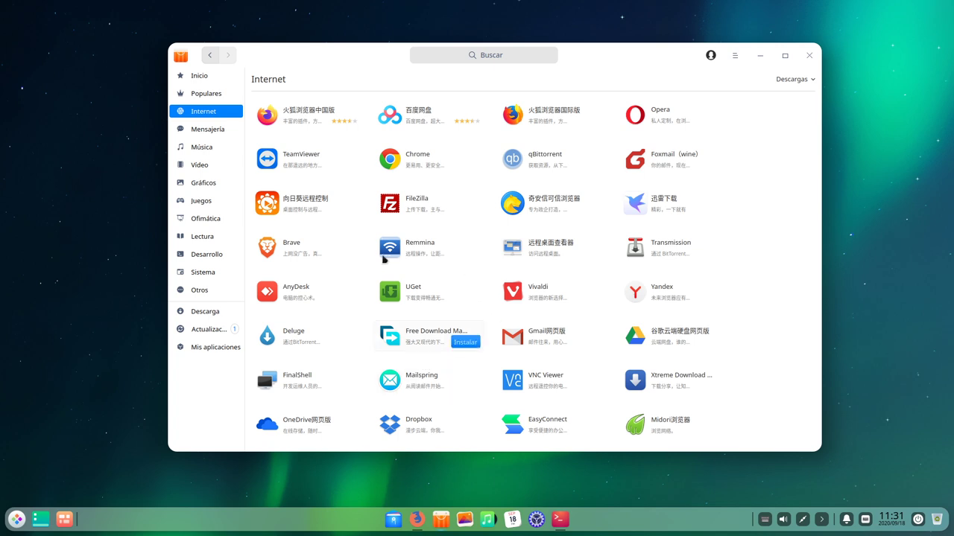
click(209, 131)
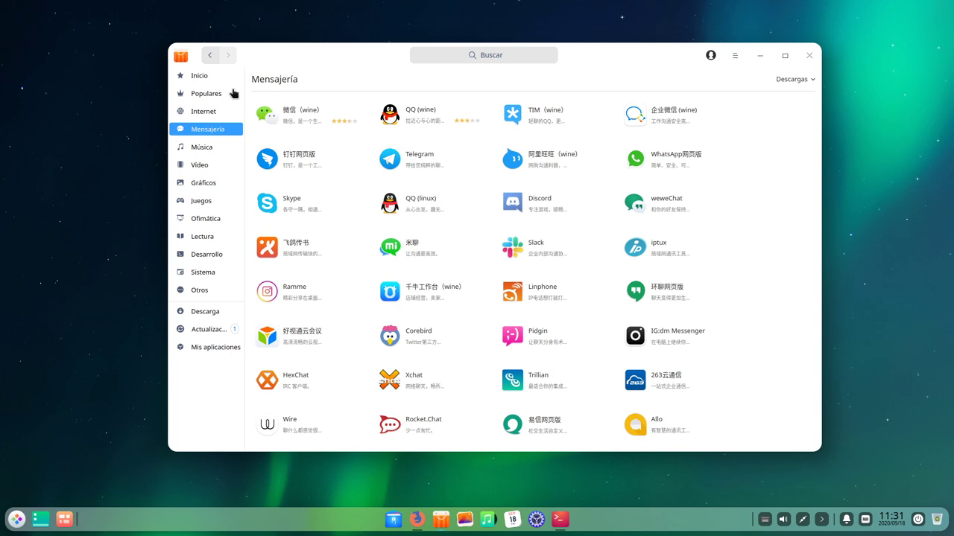
mouse_move(405, 167)
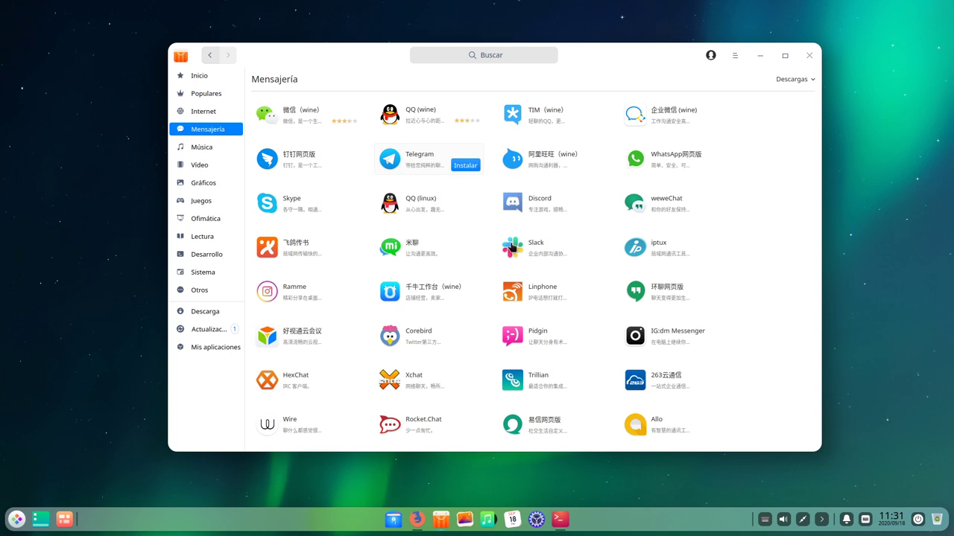
mouse_move(543, 339)
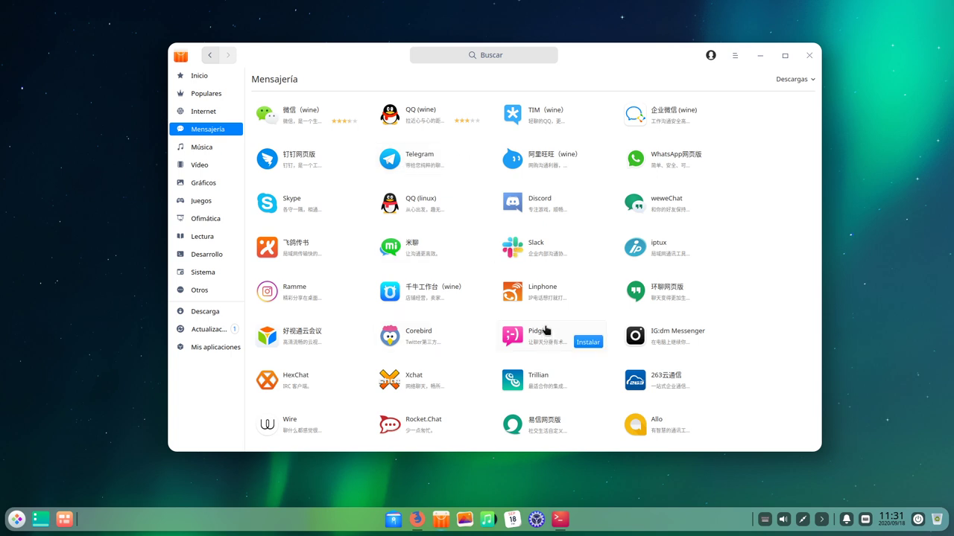
click(200, 147)
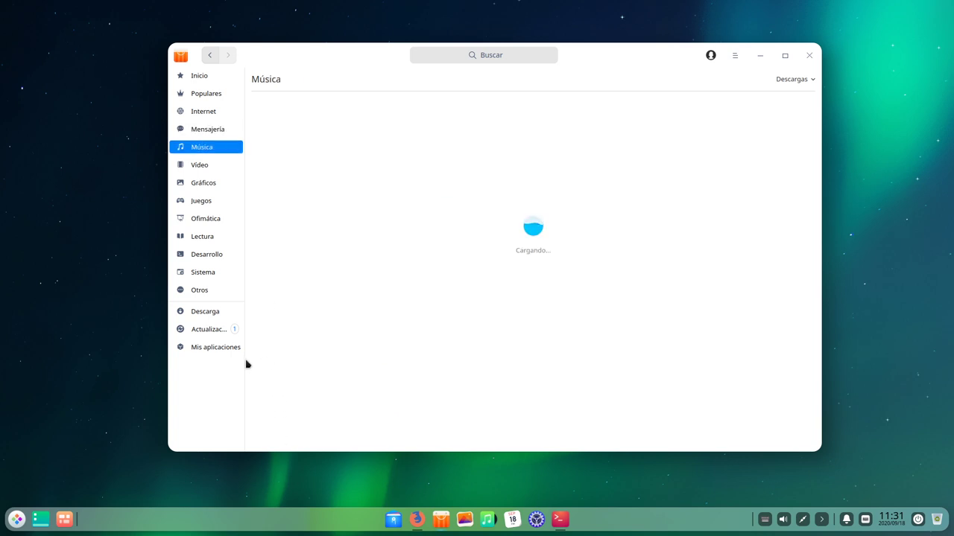
mouse_move(281, 326)
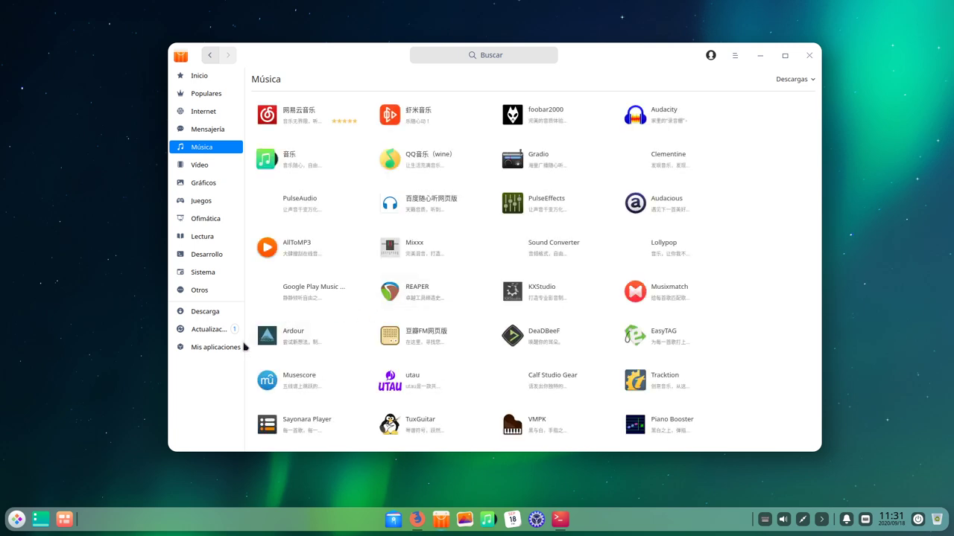
mouse_move(253, 330)
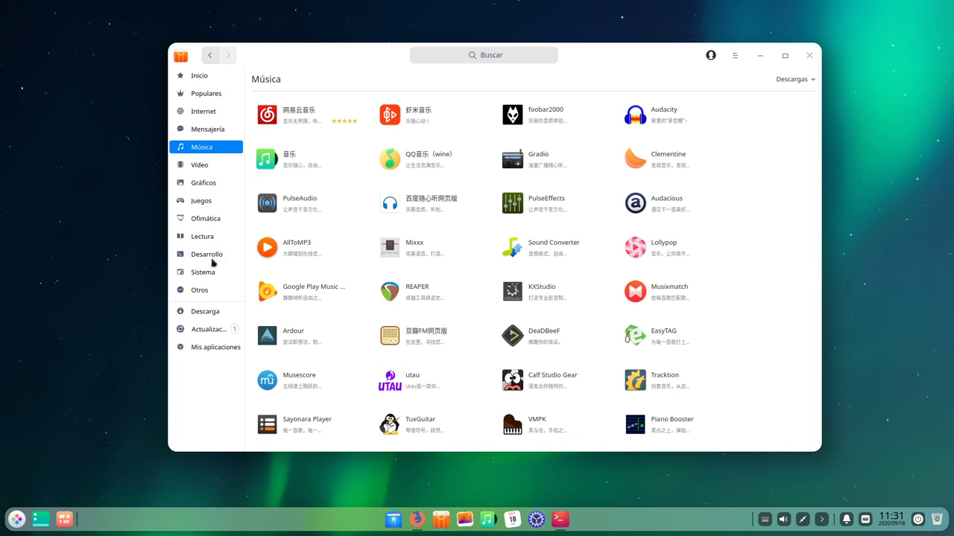
mouse_move(291, 309)
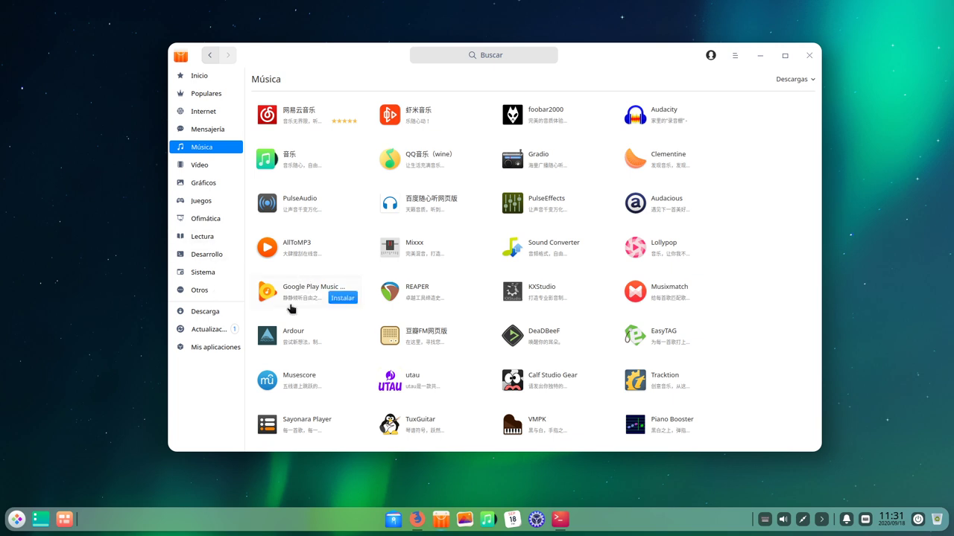
Install the pending update for 软件包安装器 and show the recently updated apps
click(202, 329)
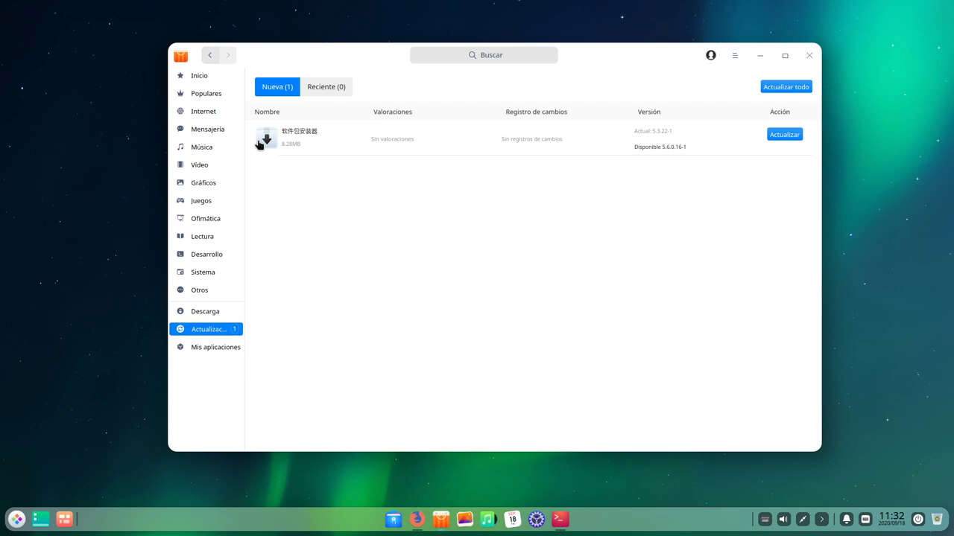
click(792, 138)
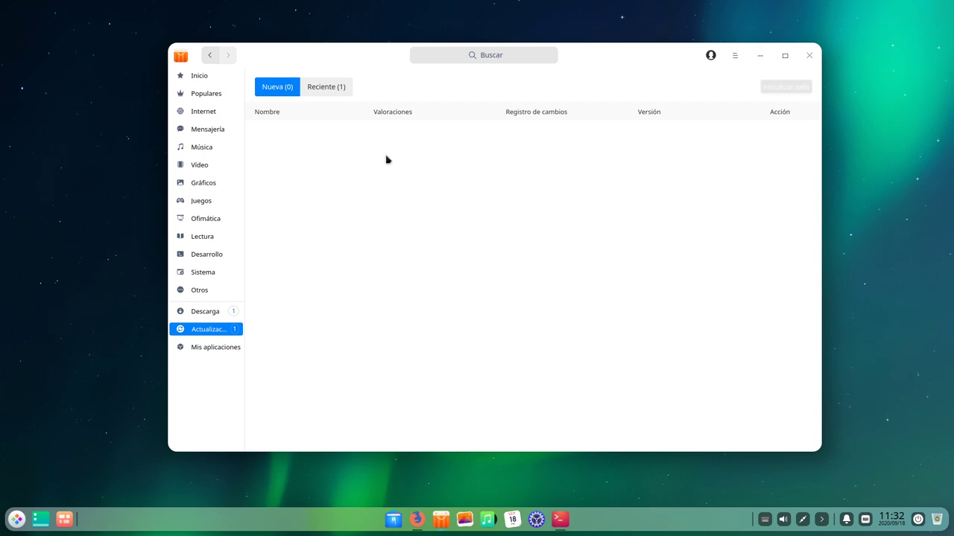
click(328, 88)
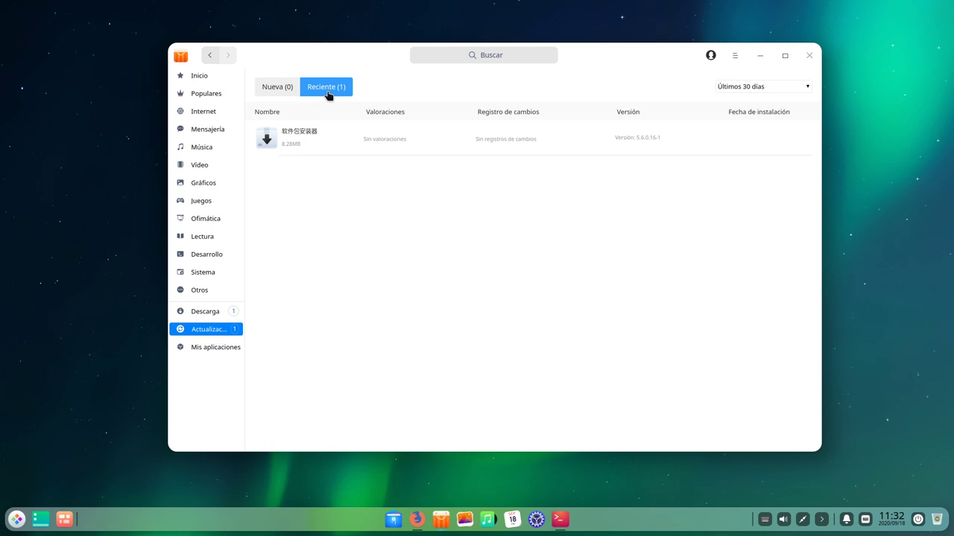
Examine the detail page of 软件包安装器, including its description, user comments and all its screenshots
click(272, 147)
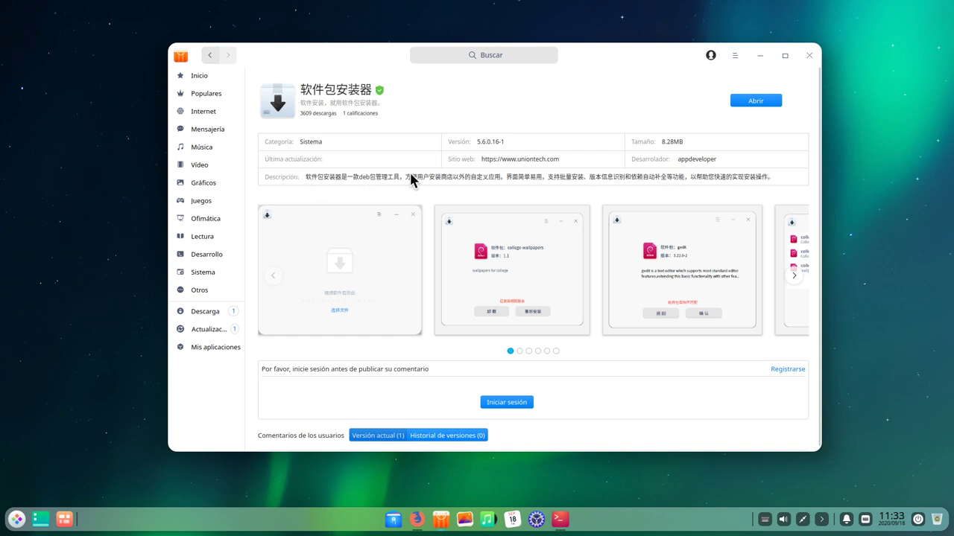
scroll(426, 324, down, 2)
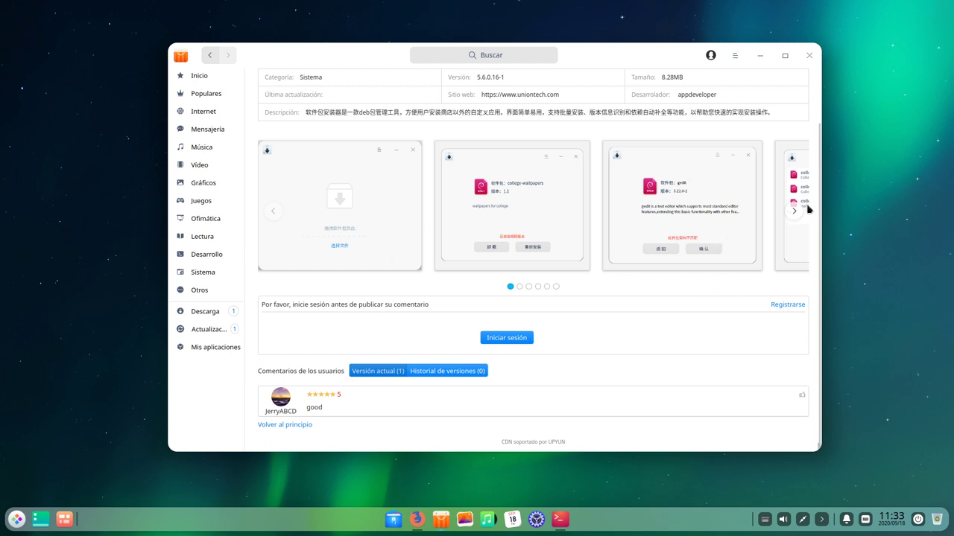
click(520, 289)
scroll(530, 132, up, 2)
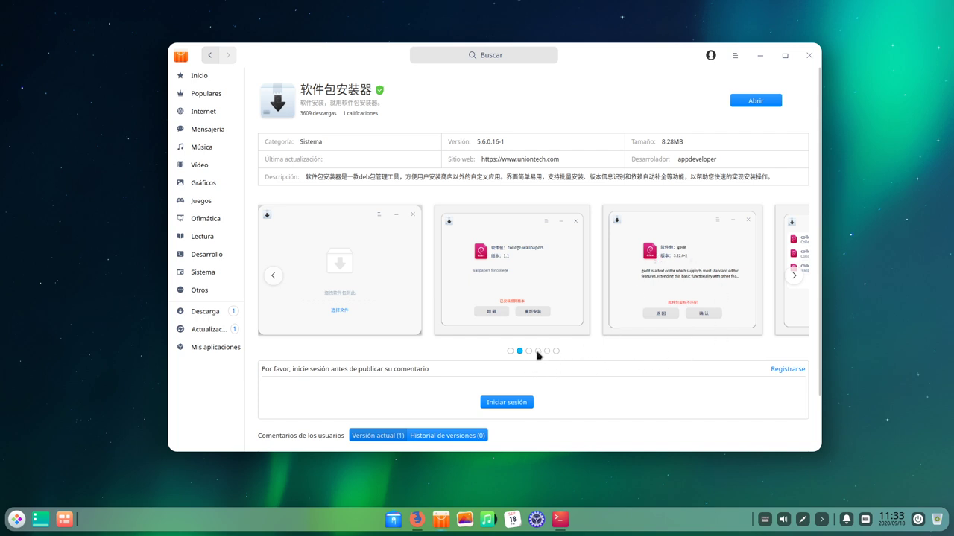
click(555, 354)
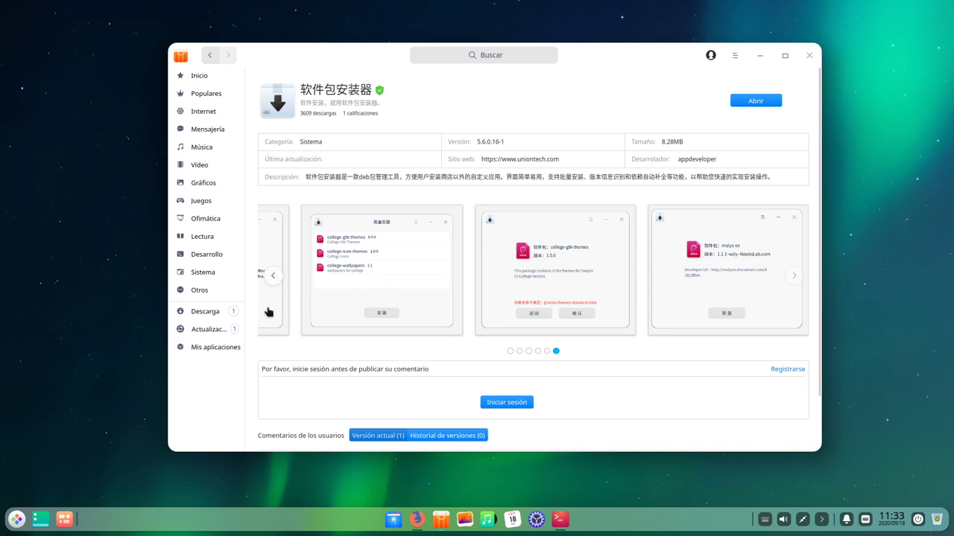
Recheck the pending updates, return to the Inicio page and close the App Store
click(209, 332)
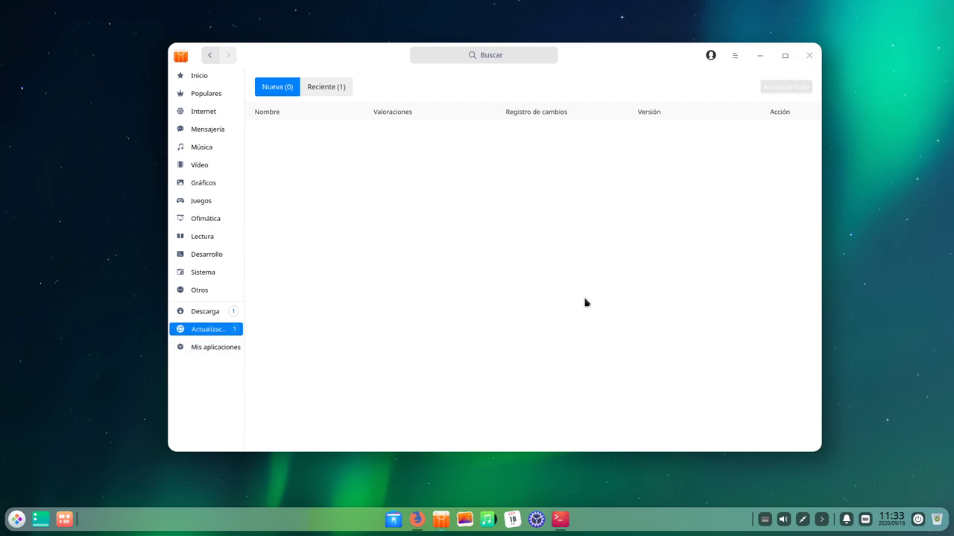
click(199, 77)
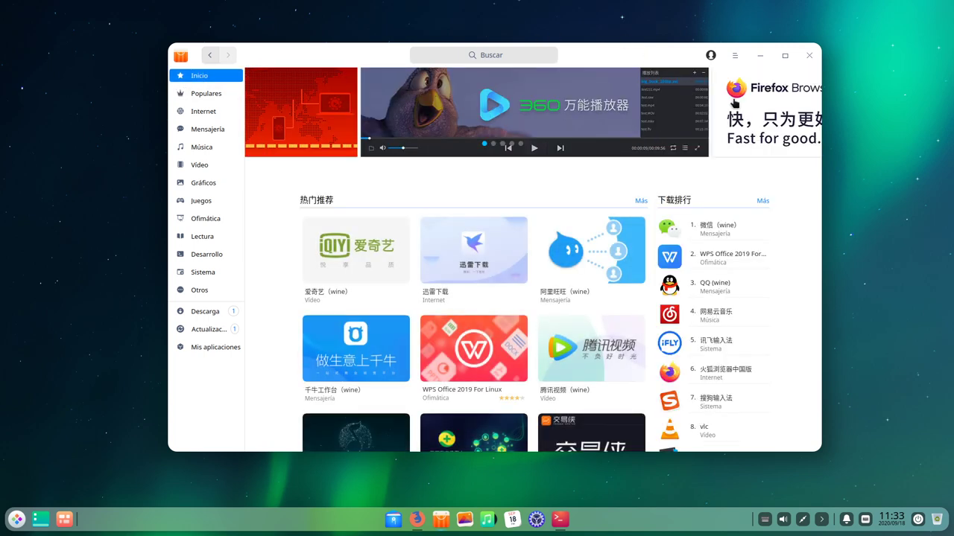
click(808, 55)
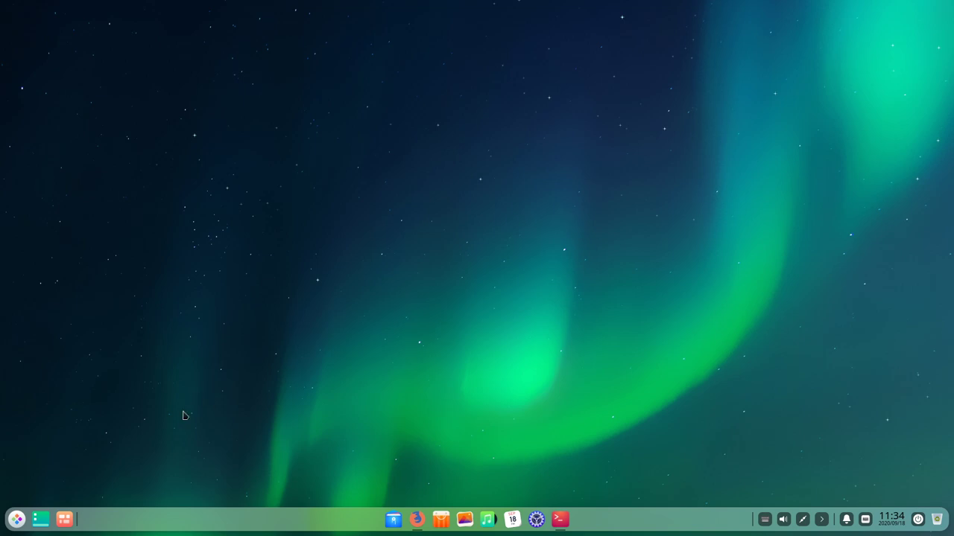
Open the Música player, reposition its window slightly, and close it with the Salir option
click(16, 520)
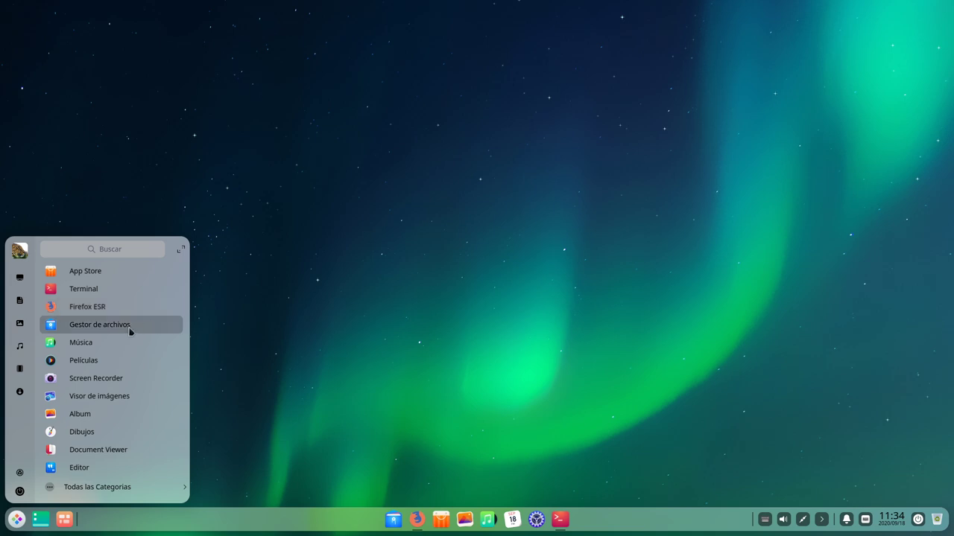
click(113, 352)
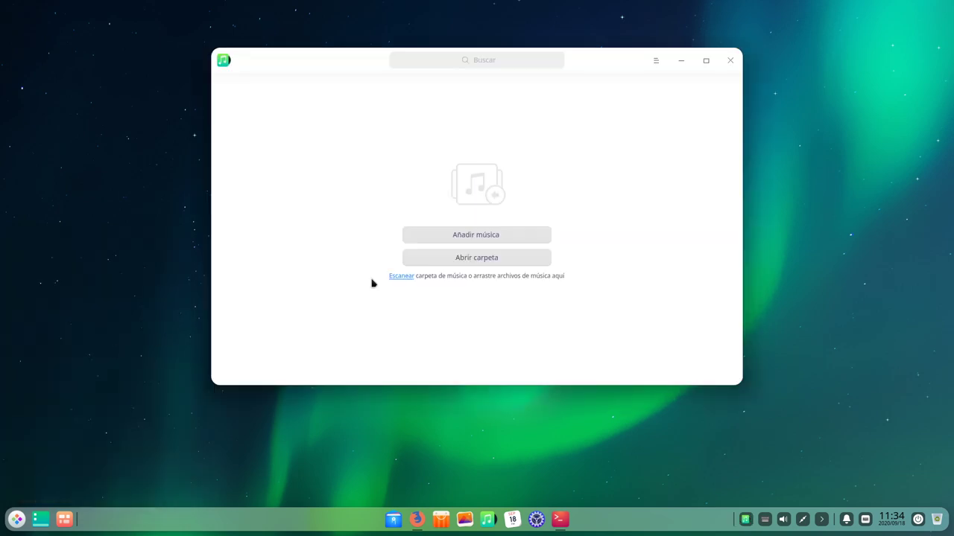
drag(621, 57, 607, 69)
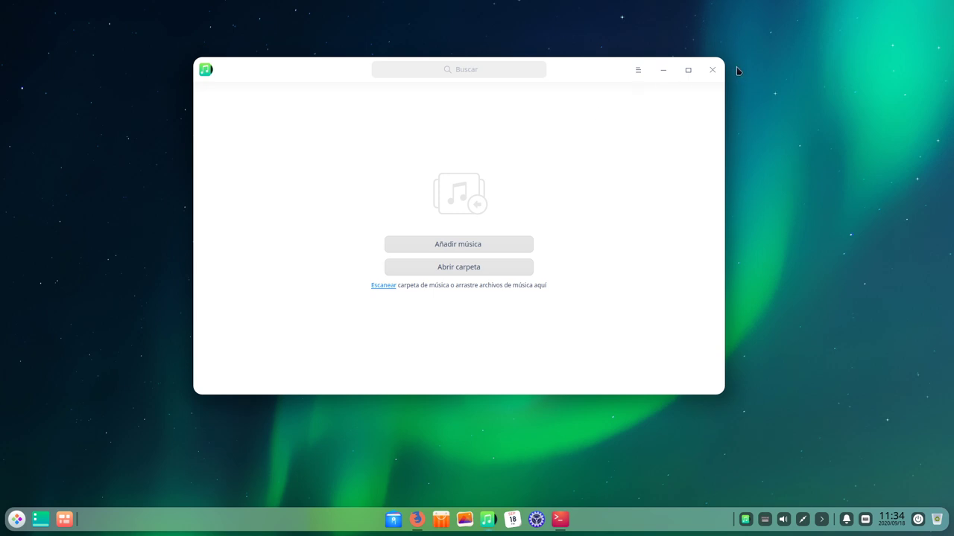
click(712, 70)
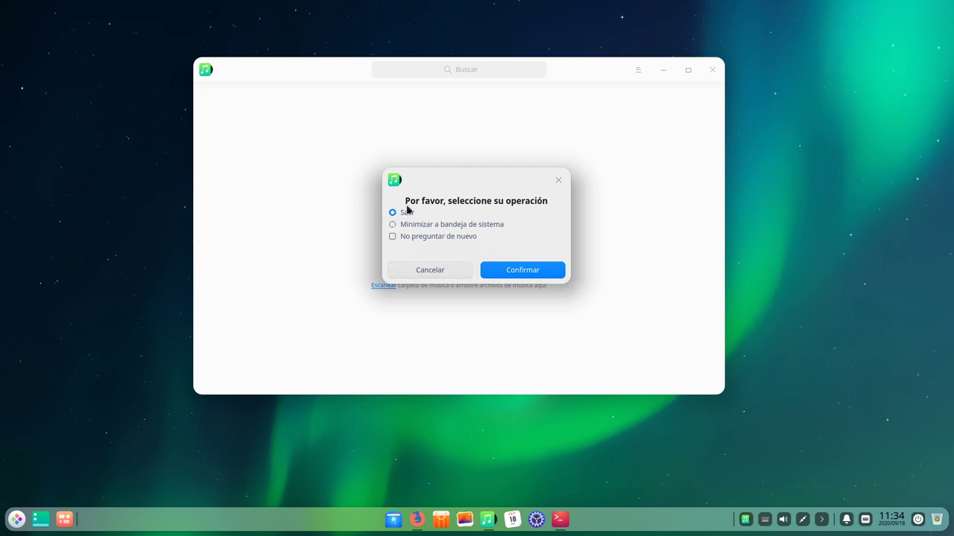
click(516, 278)
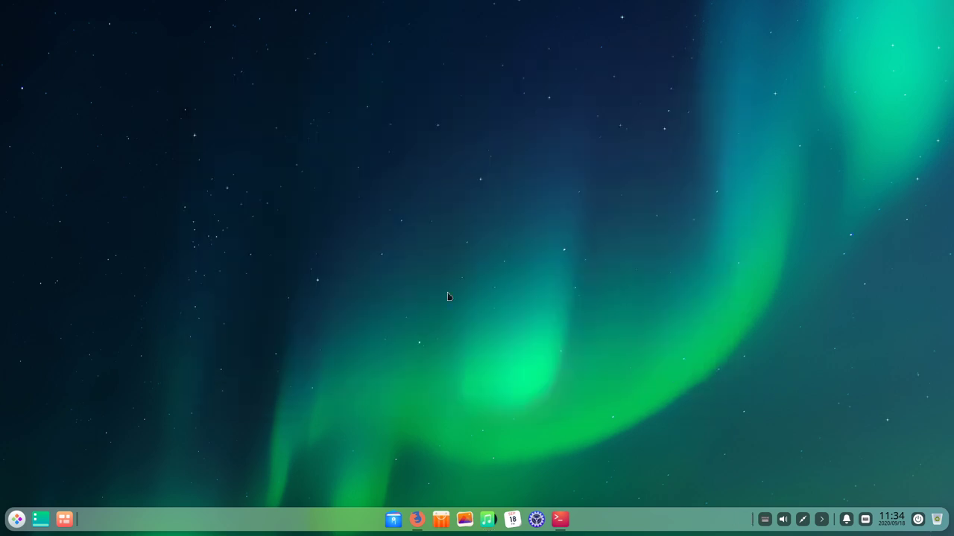
Open the Películas video player from the launcher, look over its window and close it
click(16, 518)
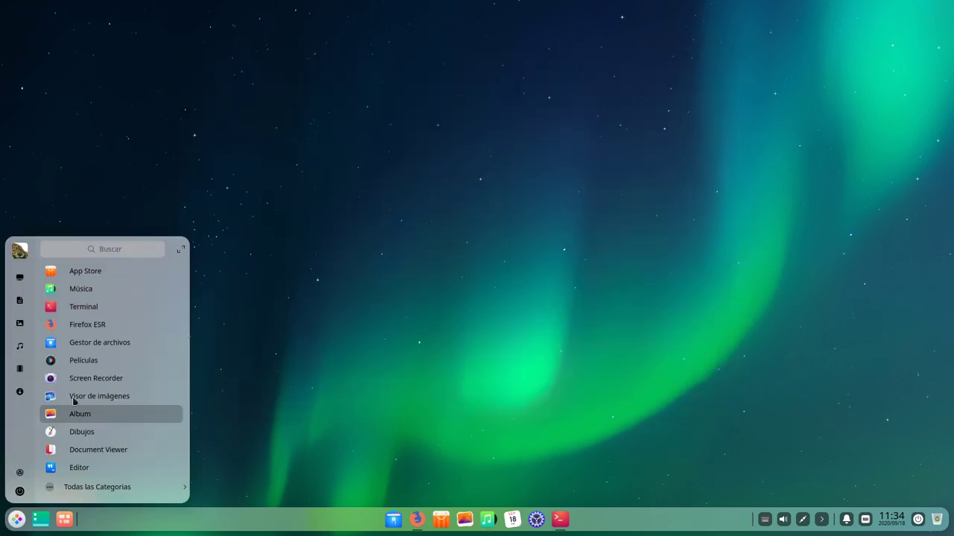
click(147, 363)
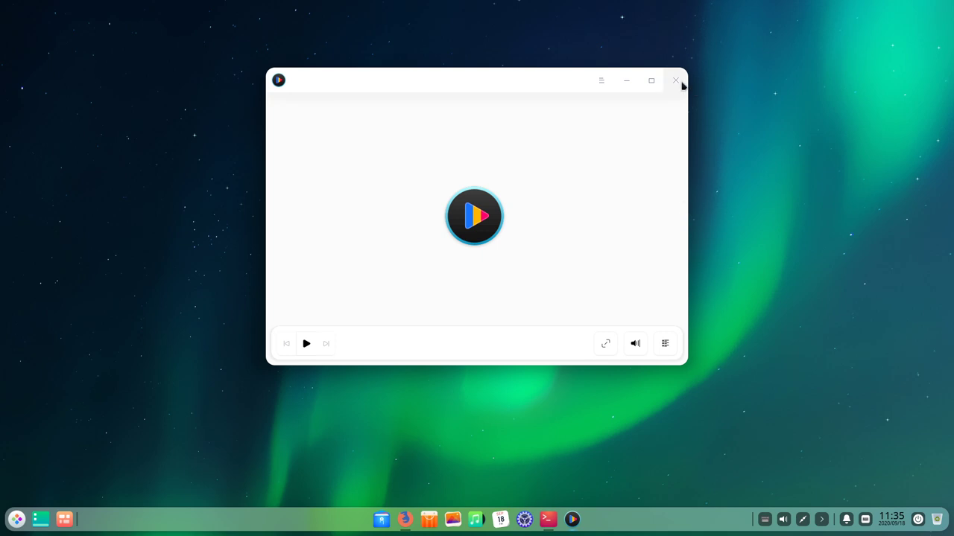
click(681, 84)
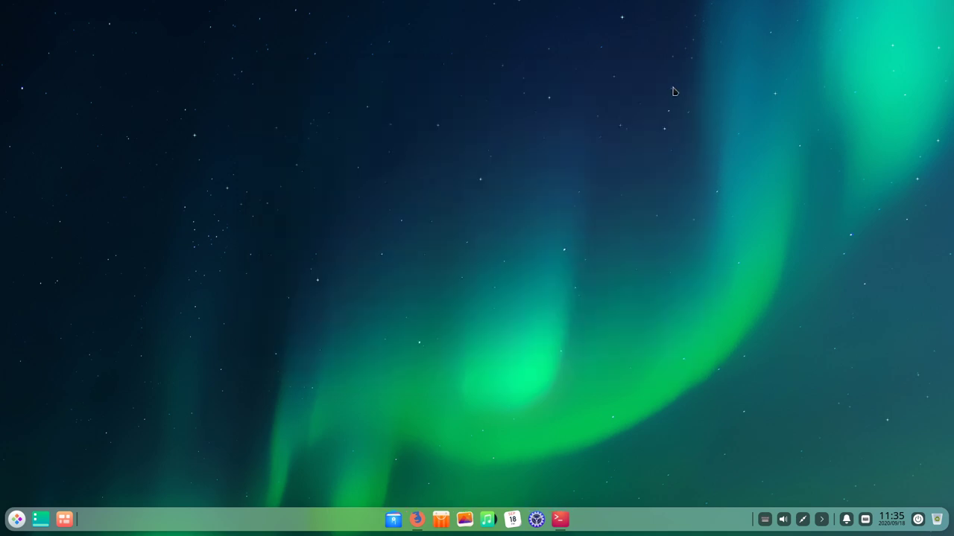
Open Screen Recorder, select the full 1920x1080 screen to show its capture tools, and close it without capturing
click(20, 525)
scroll(100, 396, down, 1)
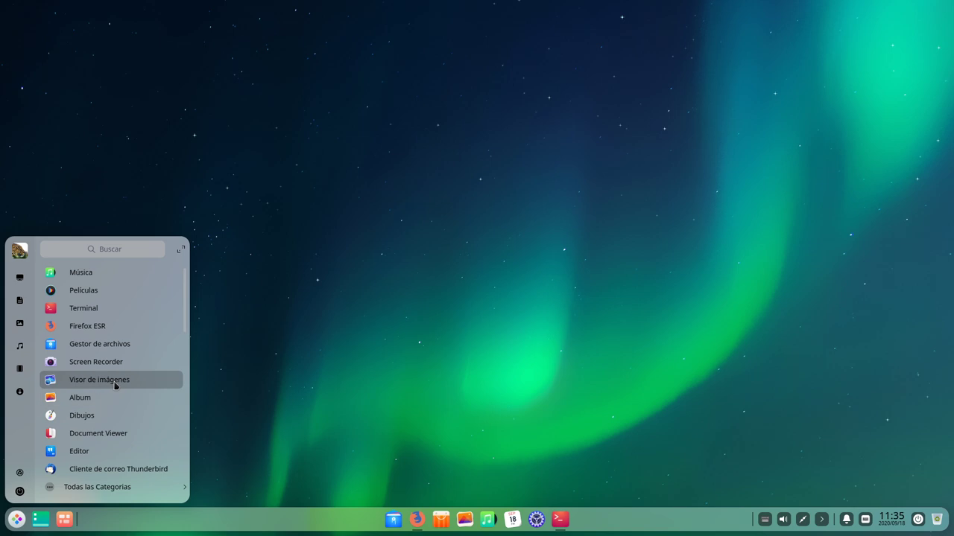
click(353, 290)
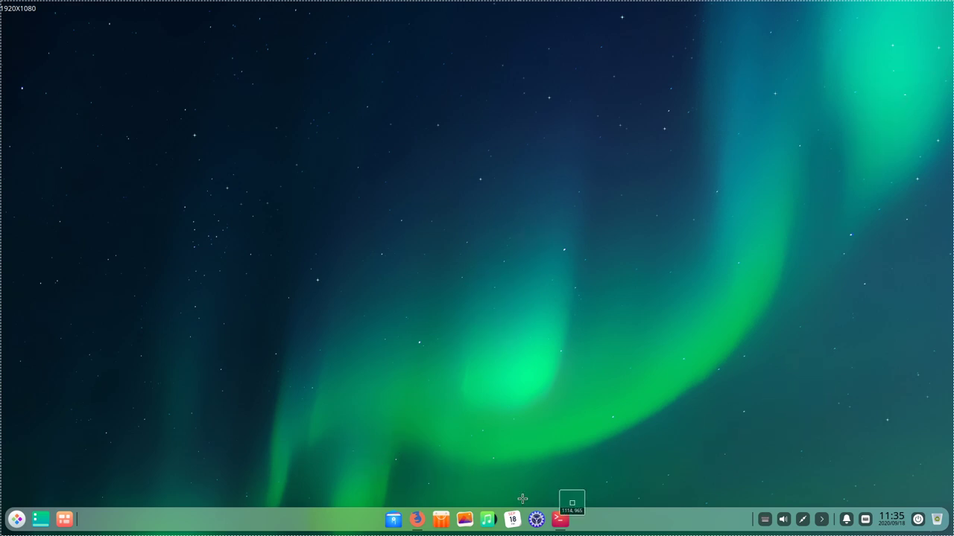
click(330, 372)
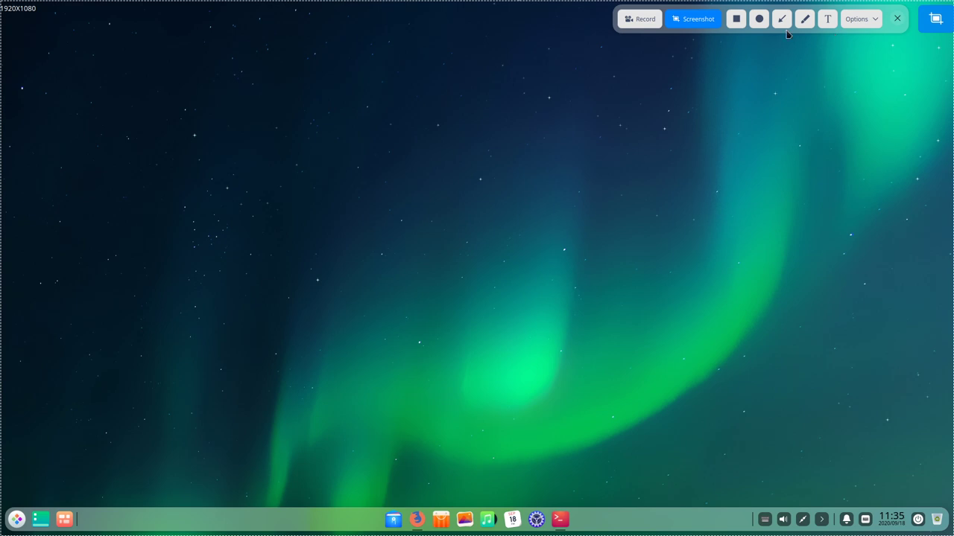
click(896, 19)
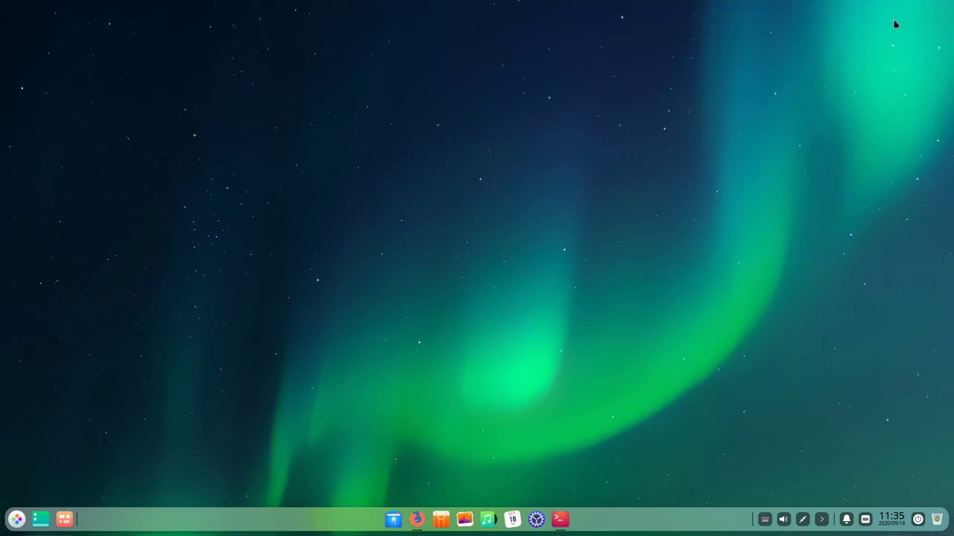
Open Dibujos and draw a wide unfilled ellipse with a 2px outline on the blank canvas
click(15, 522)
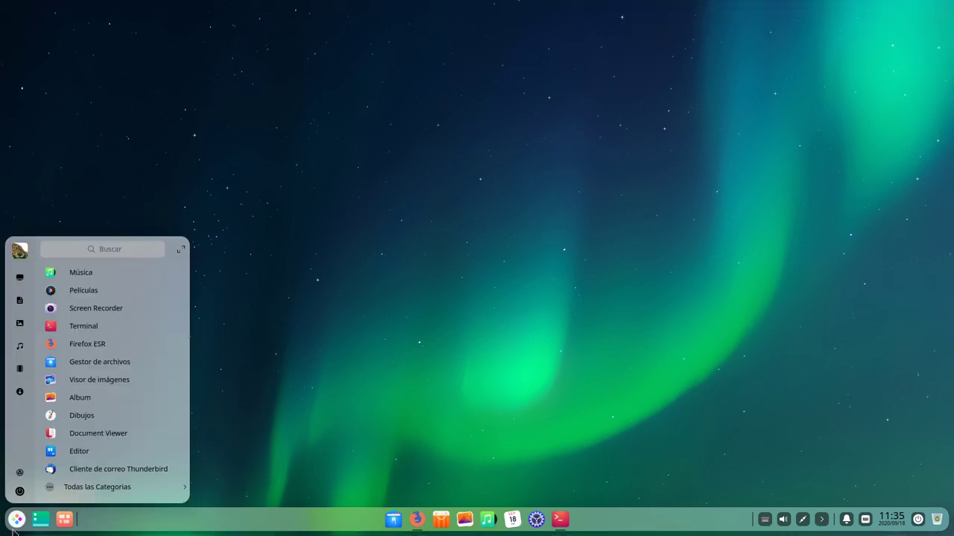
click(110, 419)
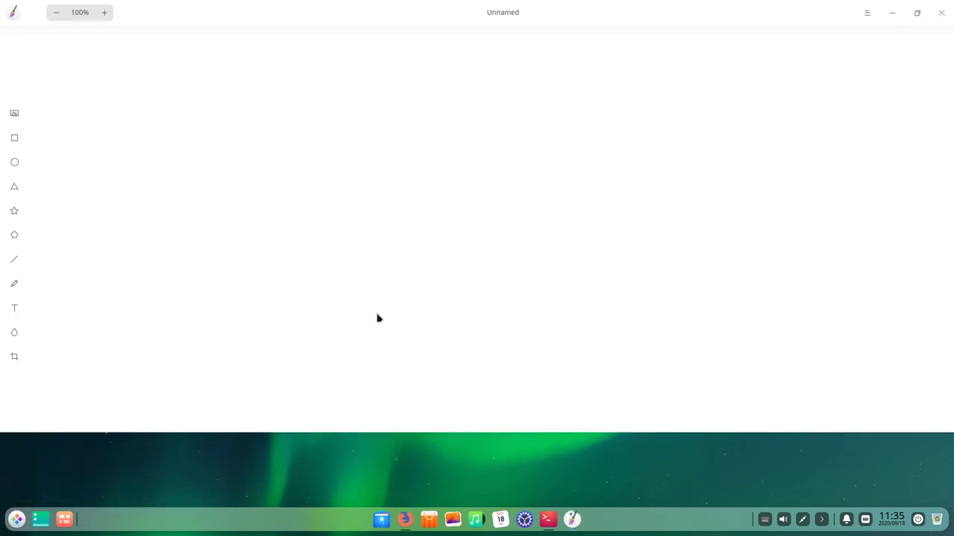
click(14, 161)
mouse_move(593, 277)
mouse_down()
mouse_move(550, 162)
mouse_move(283, 121)
mouse_move(191, 123)
mouse_up()
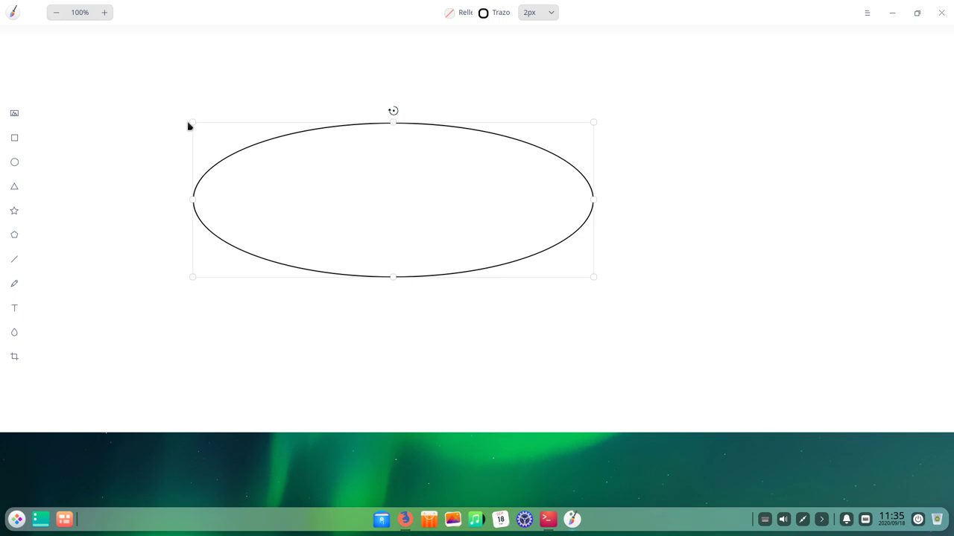
Draw a five-pointed star with 50% diameter inside the ellipse, then close Dibujos and discard the drawing
click(14, 211)
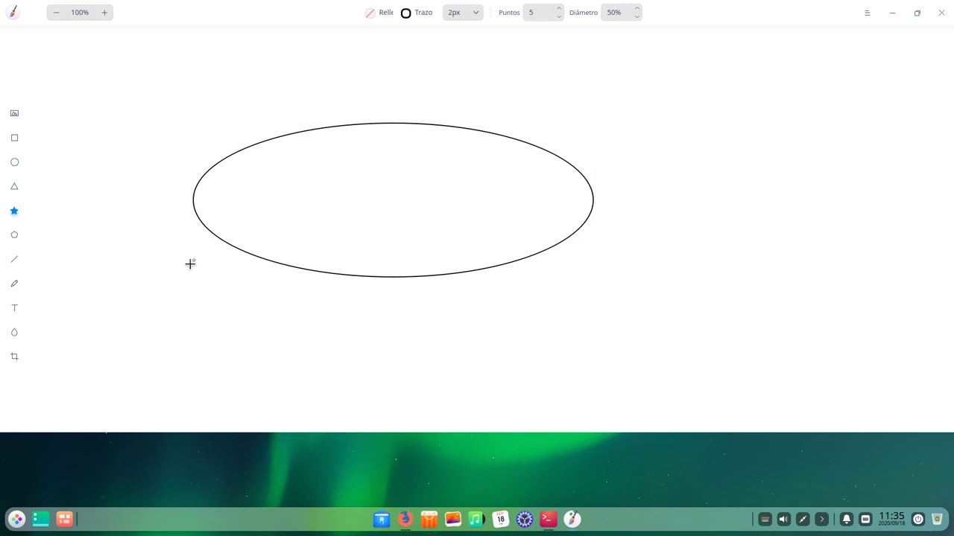
mouse_move(404, 238)
mouse_down()
mouse_move(373, 198)
mouse_move(313, 181)
mouse_move(293, 171)
mouse_move(296, 159)
mouse_up()
click(426, 378)
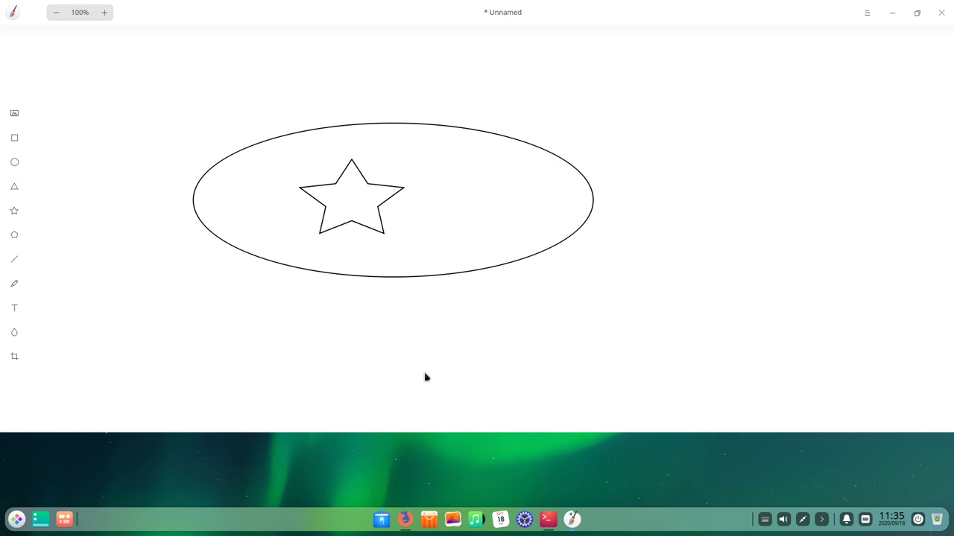
click(941, 17)
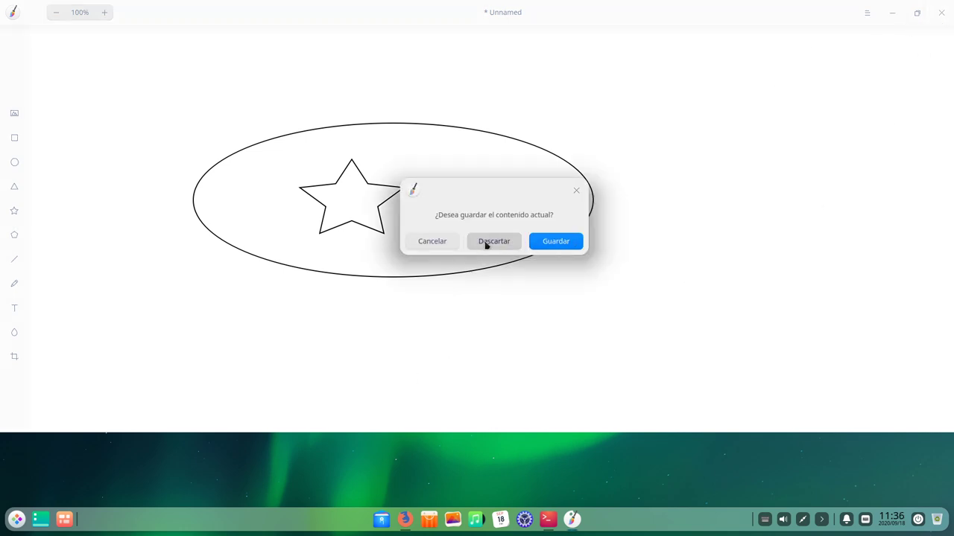
click(493, 242)
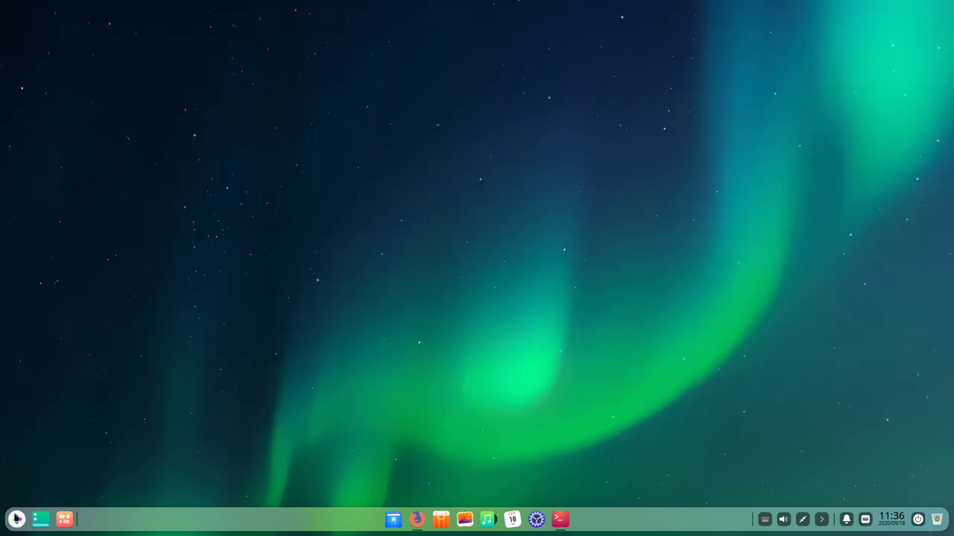
Open the Editor text application from the launcher, look over its empty document and close it
click(16, 518)
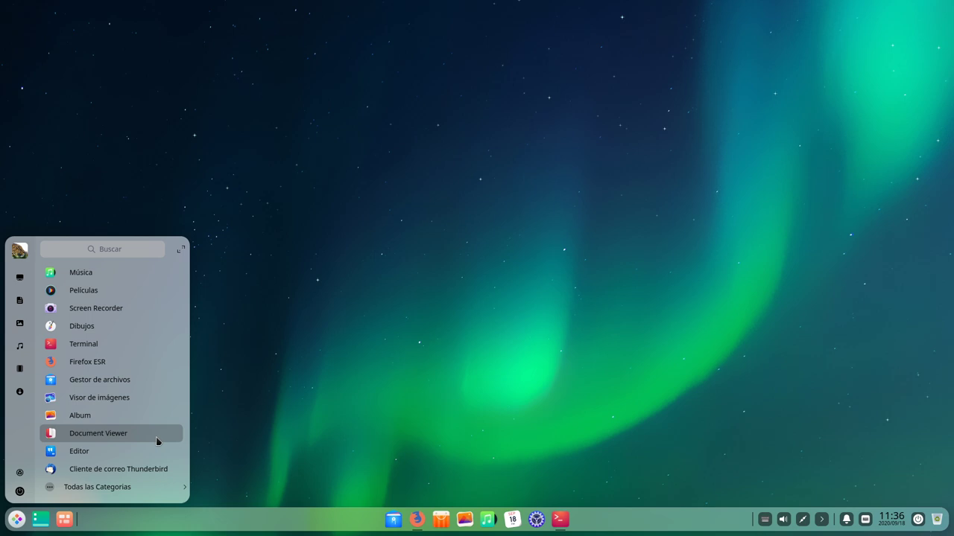
click(140, 453)
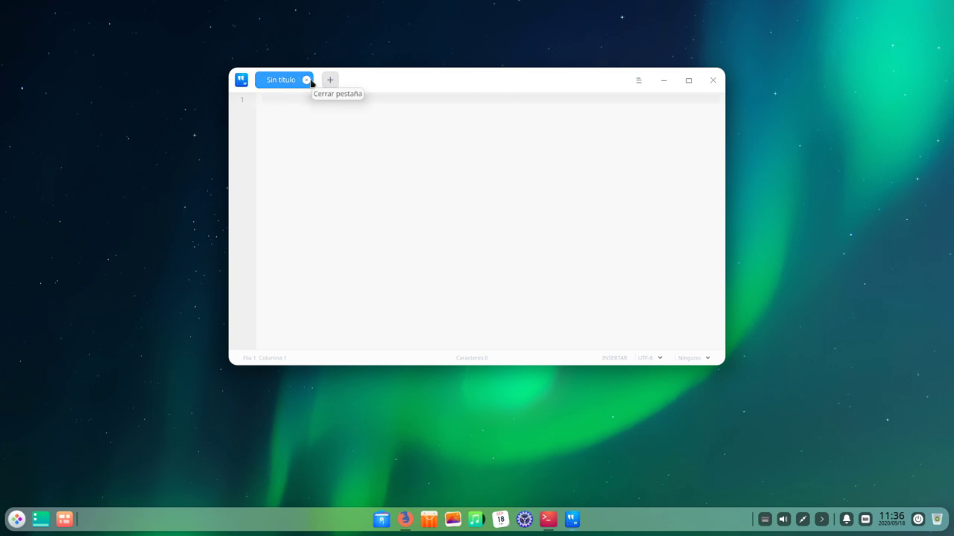
click(715, 81)
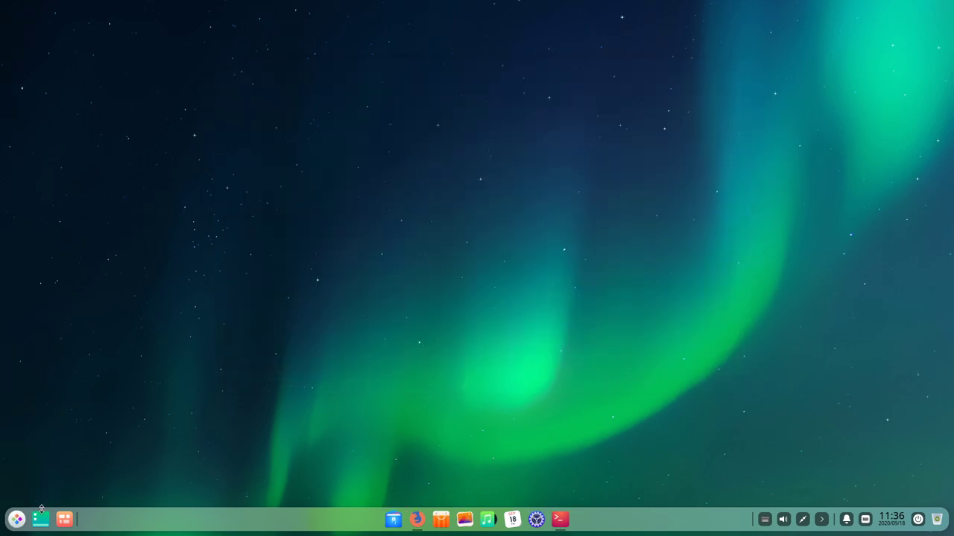
Expand the launcher to full screen, view its apps by category and as a grid, and restore the compact view
click(17, 520)
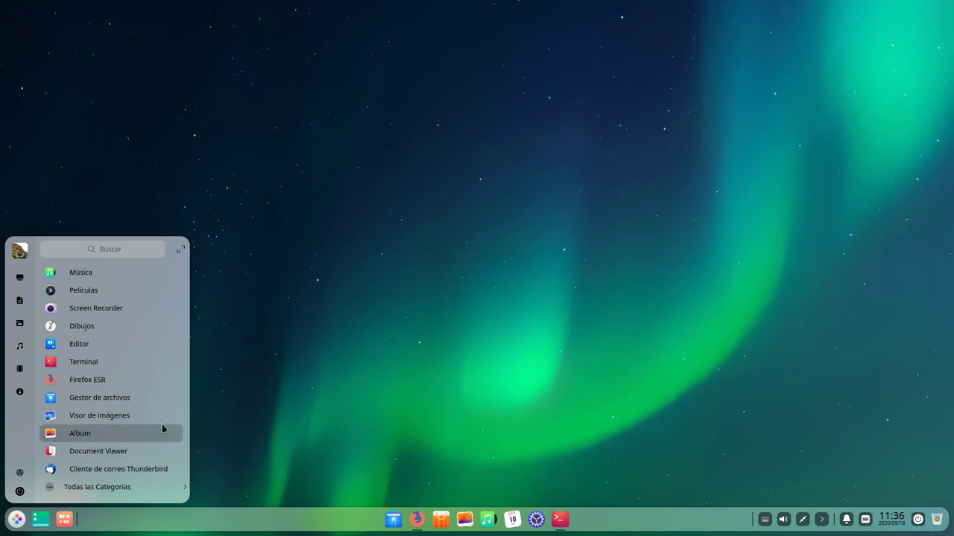
click(182, 255)
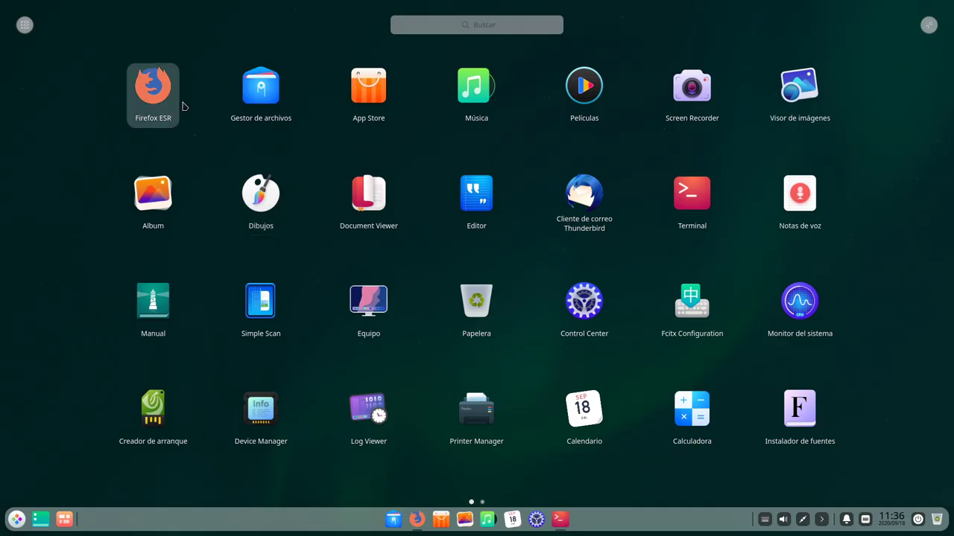
click(25, 25)
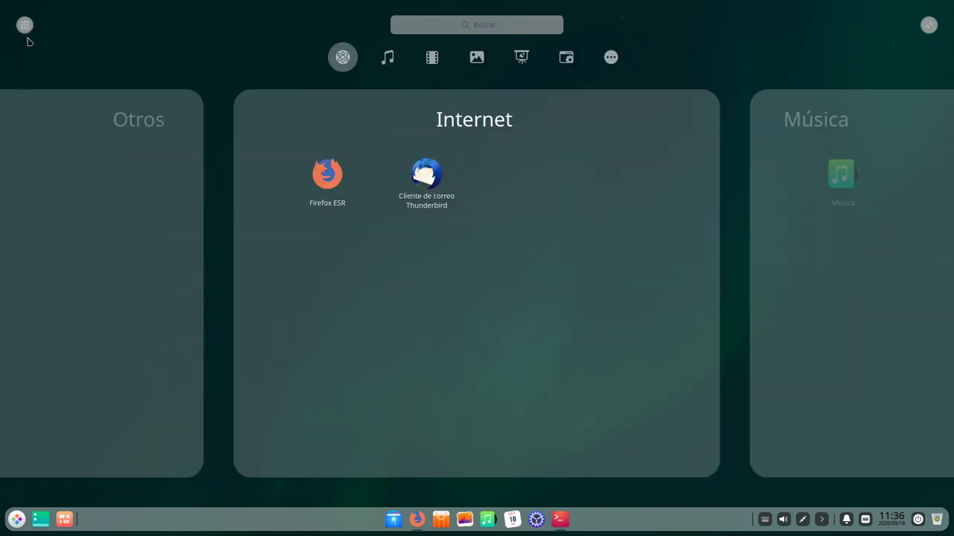
click(25, 27)
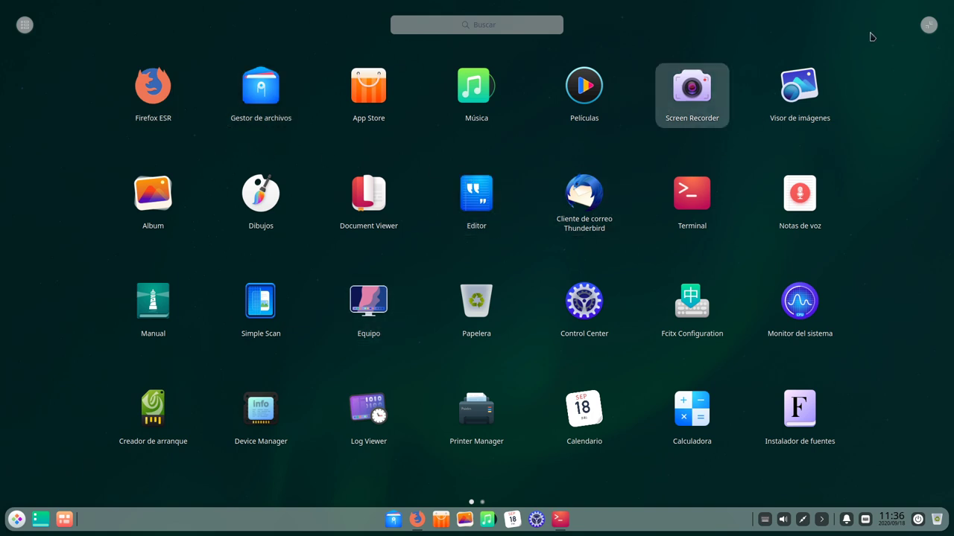
click(923, 29)
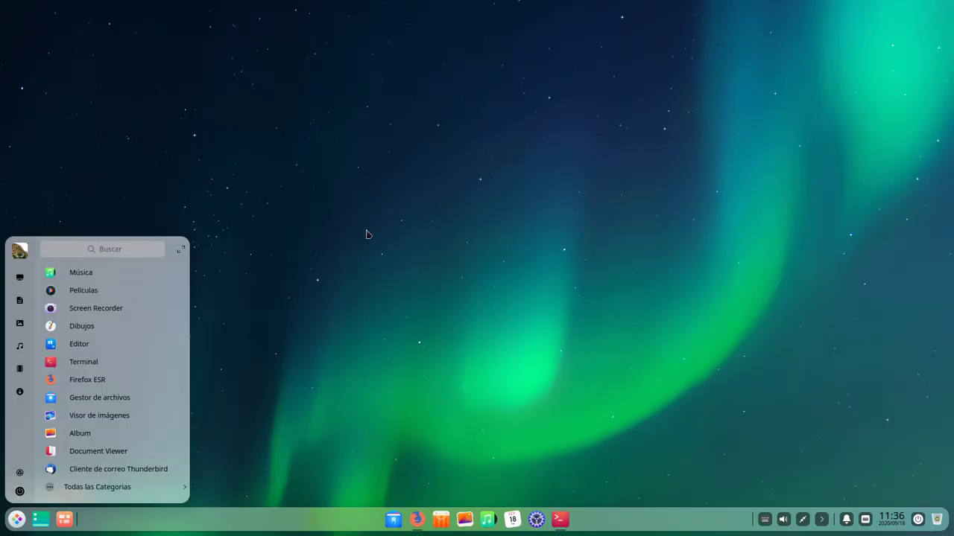
Browse the launcher's app categories Internet, Música, Vídeo, Gráficos and Ofimática, returning to the category list after each
click(106, 490)
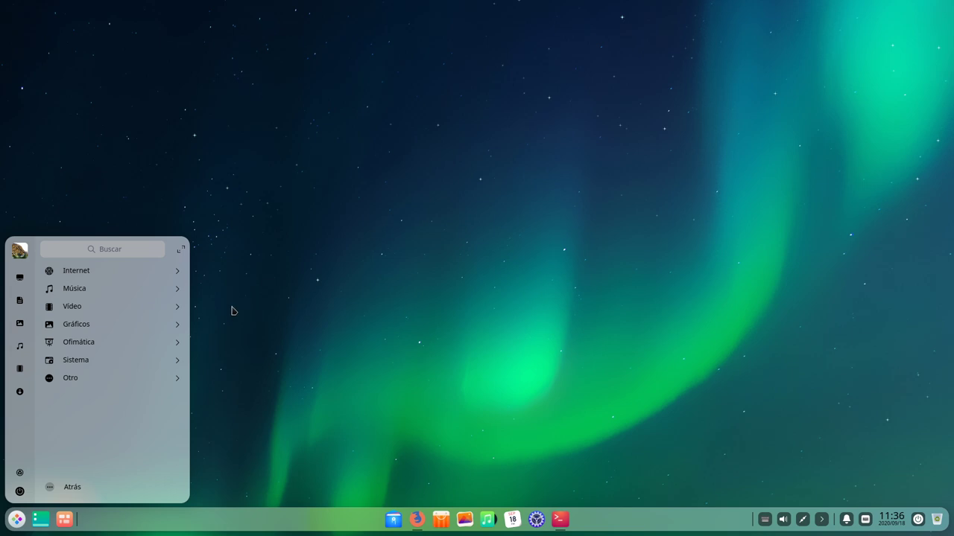
click(111, 274)
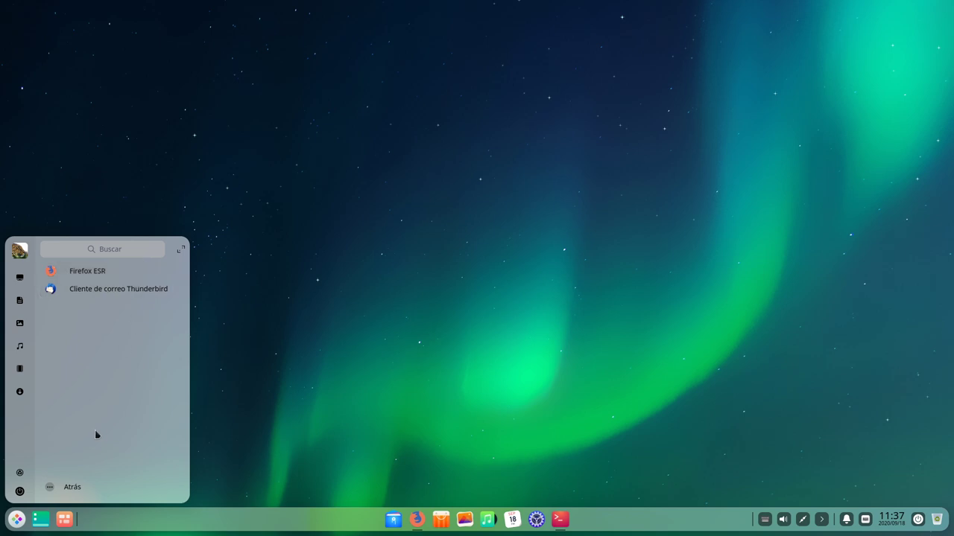
click(79, 489)
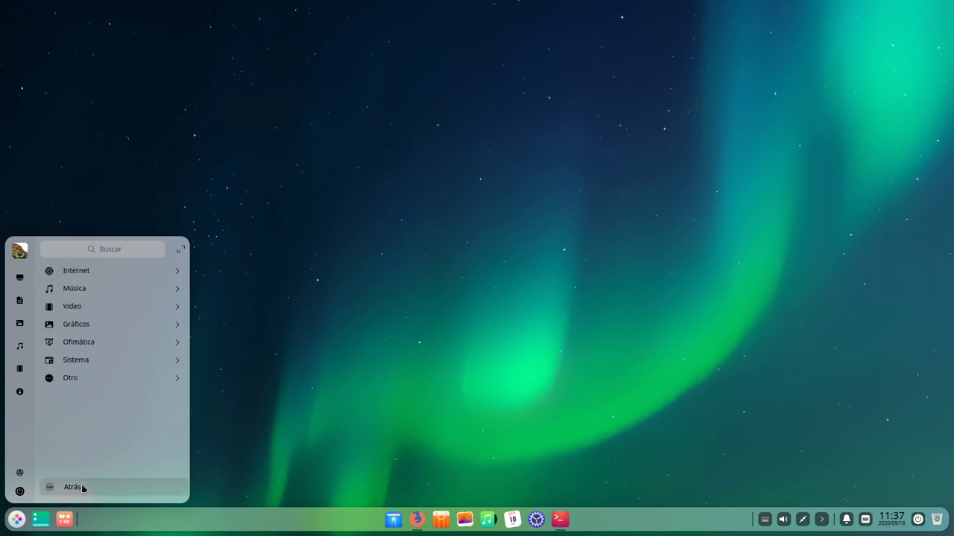
click(113, 290)
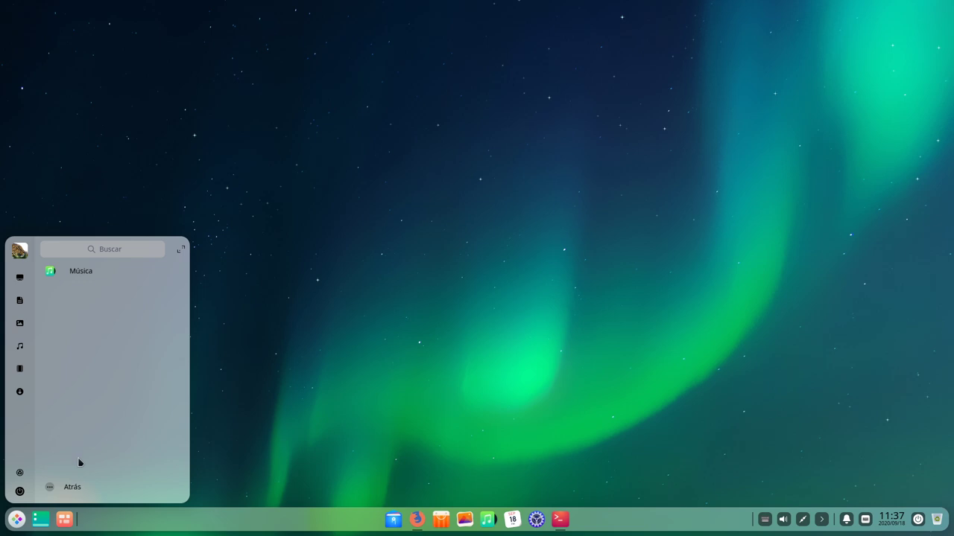
click(69, 490)
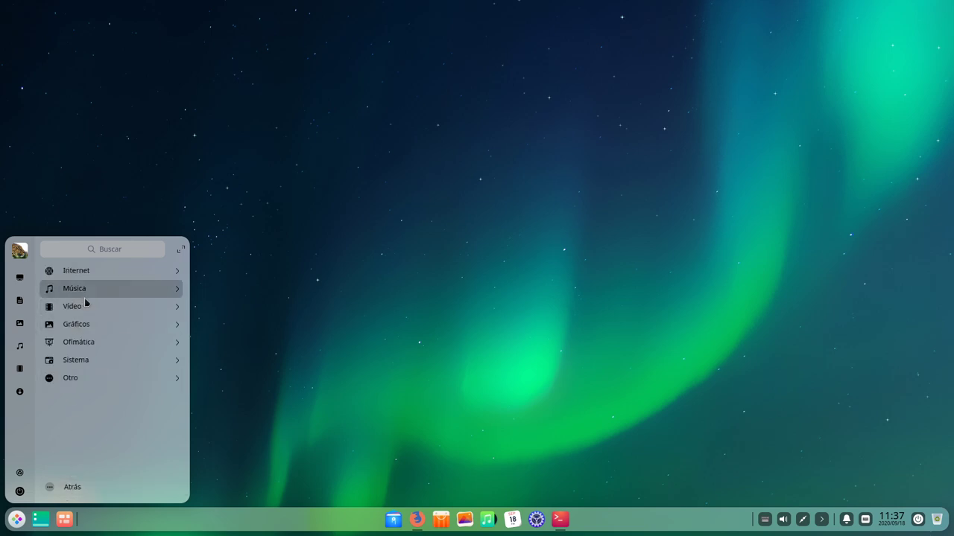
click(87, 305)
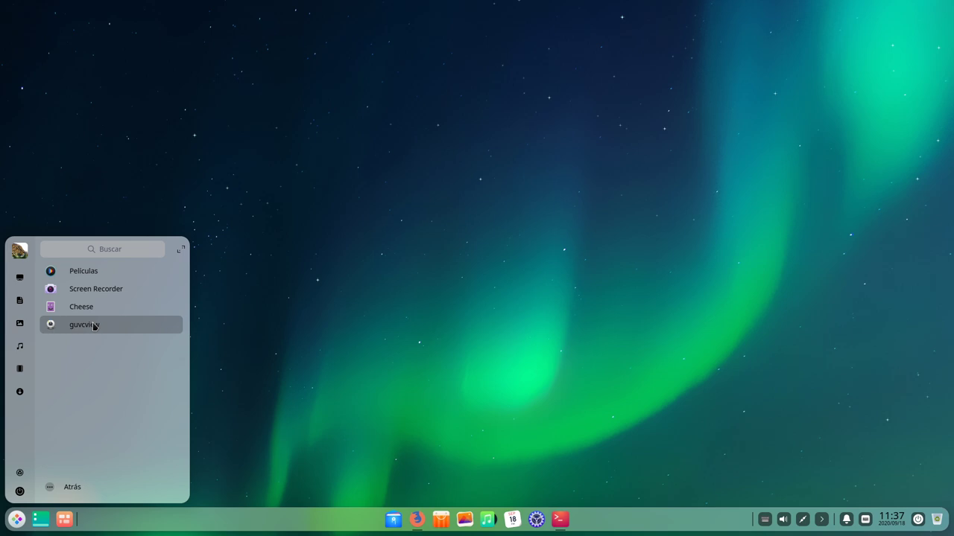
click(82, 488)
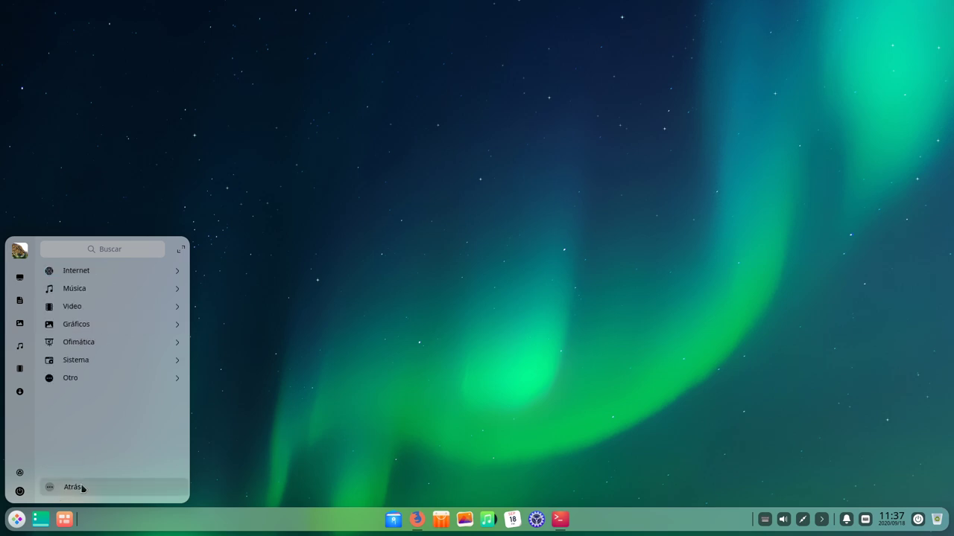
click(123, 328)
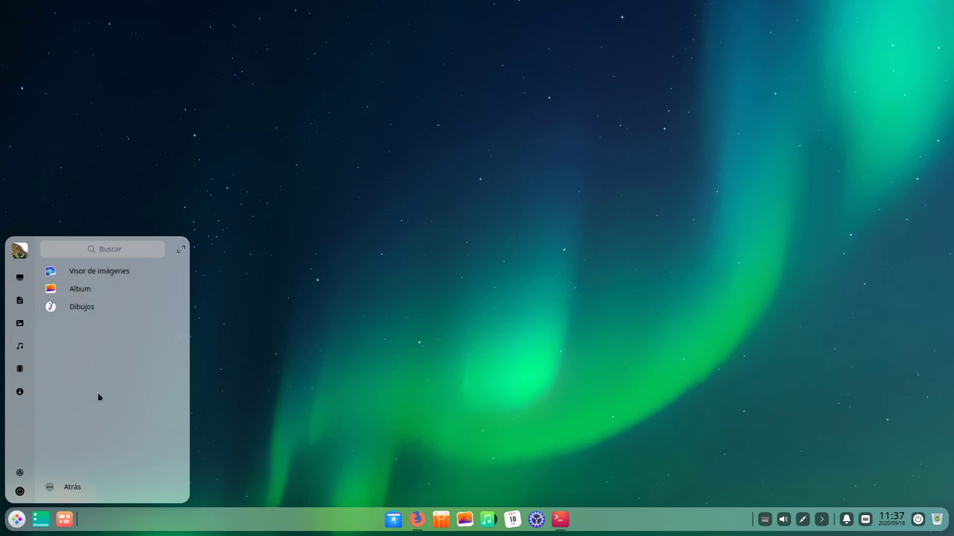
click(69, 488)
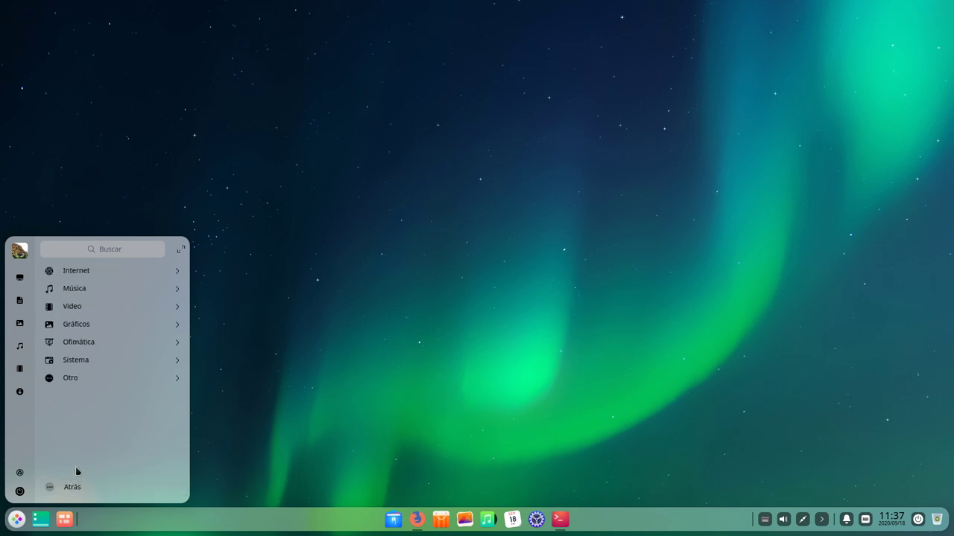
click(102, 337)
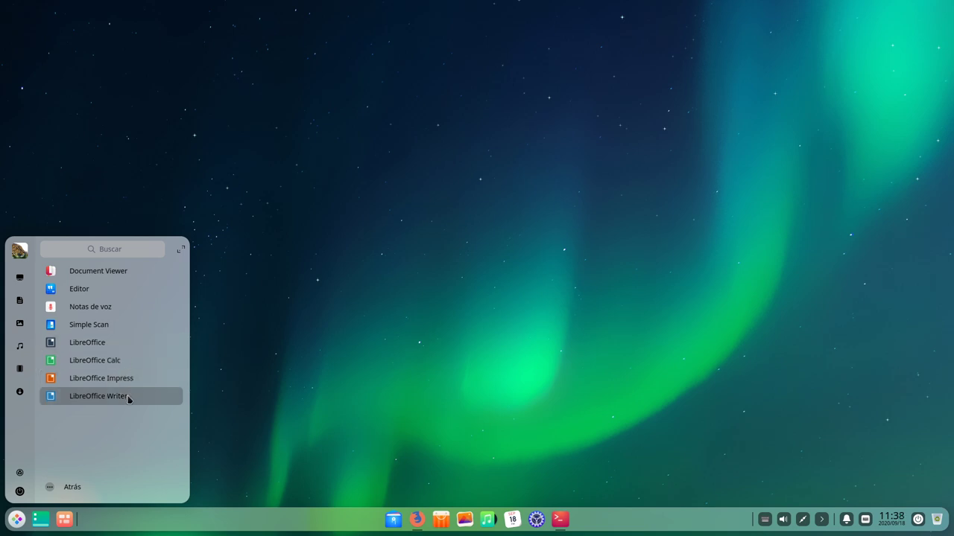
click(72, 487)
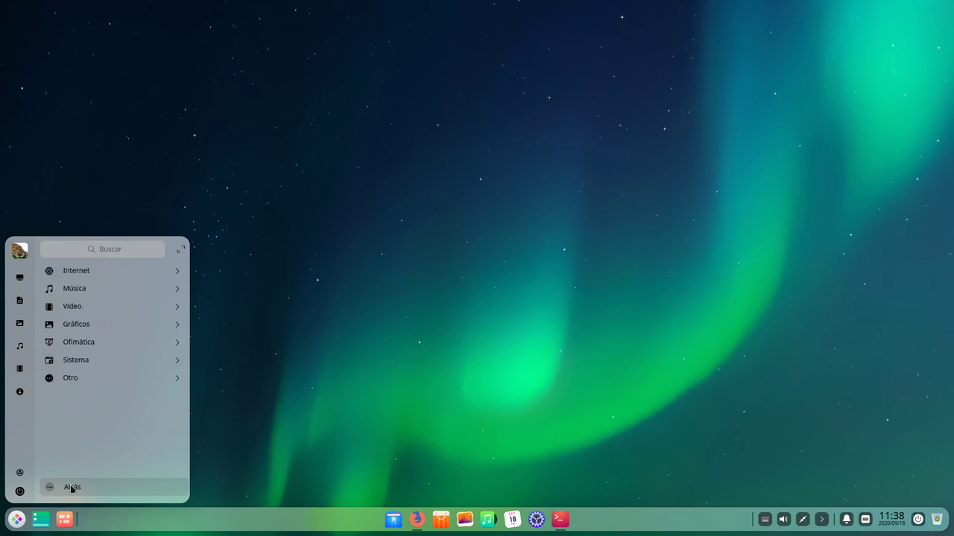
Open Monitor del sistema from the Sistema category, view its services list and return to the processes view
click(103, 360)
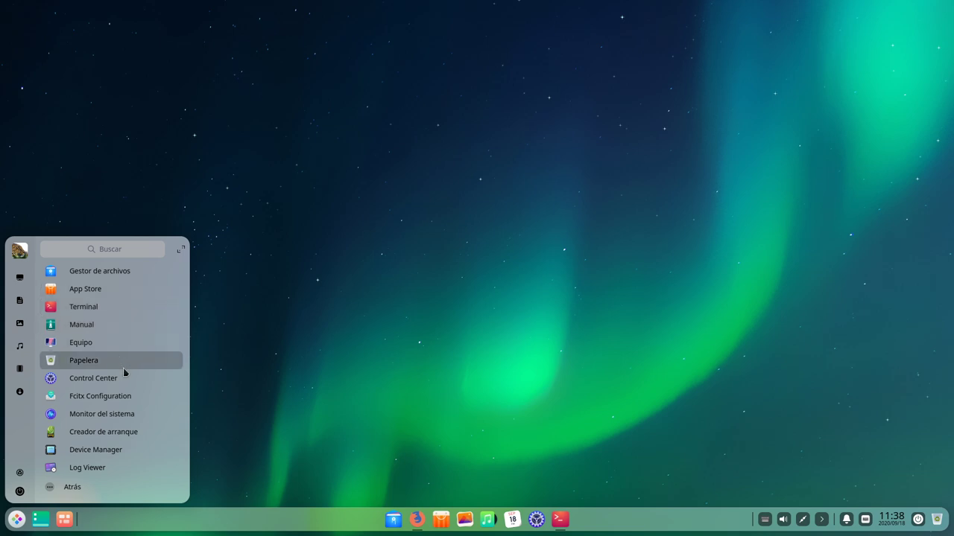
click(125, 414)
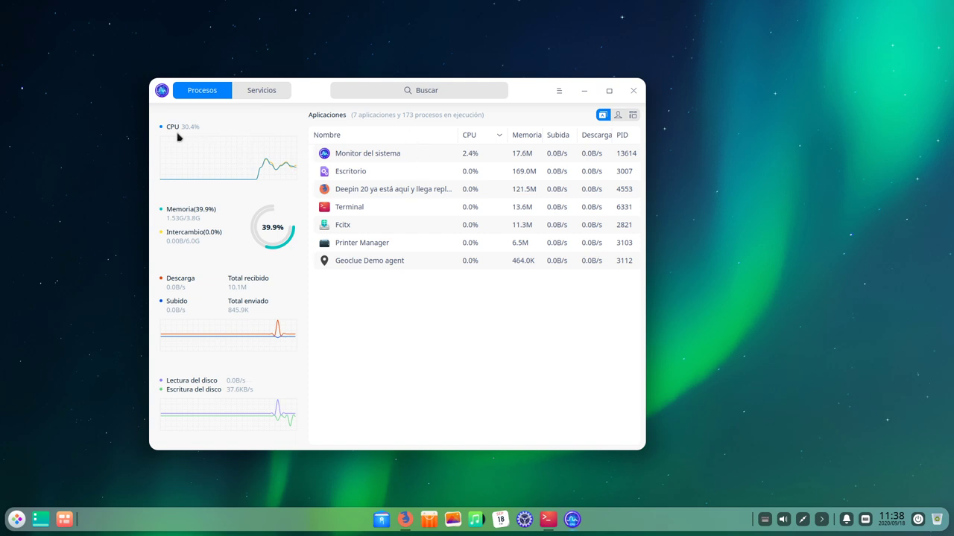
click(262, 90)
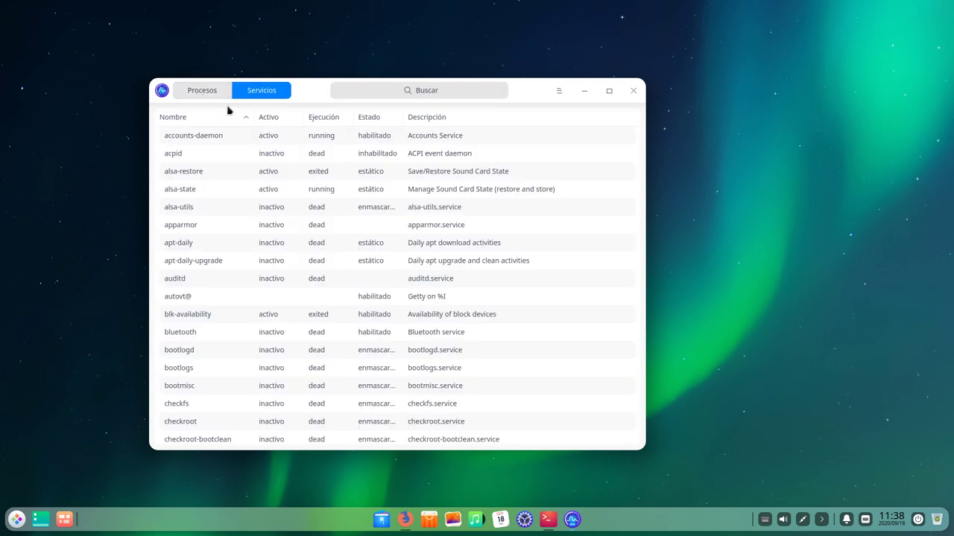
click(208, 94)
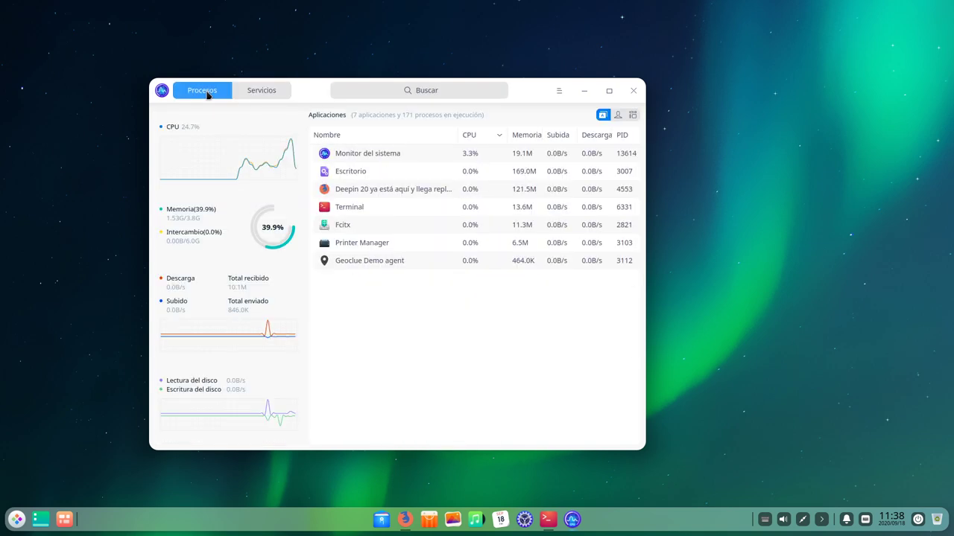
Compare the user's processes, all processes and applications lists, highlight Geoclue Demo agent and Fcitx, and close Monitor del sistema
click(618, 117)
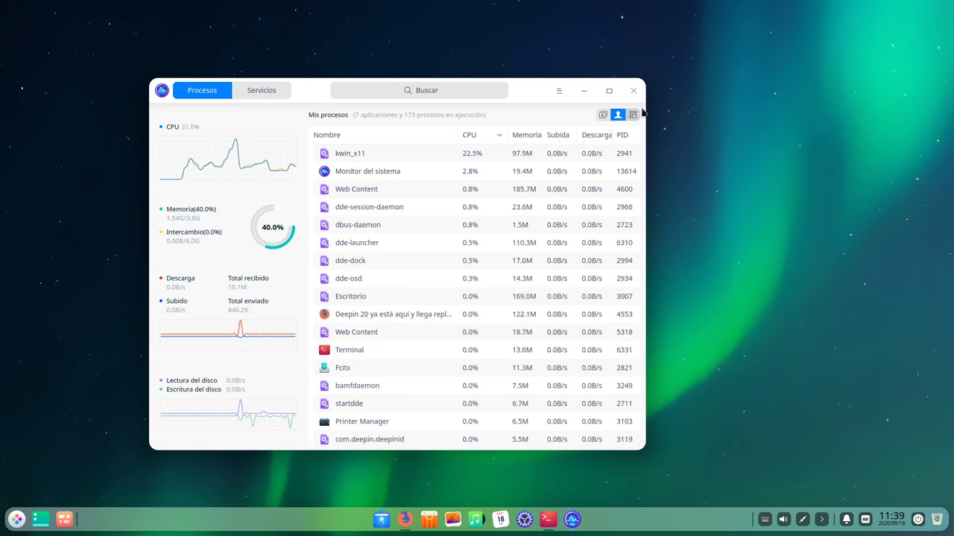
click(635, 116)
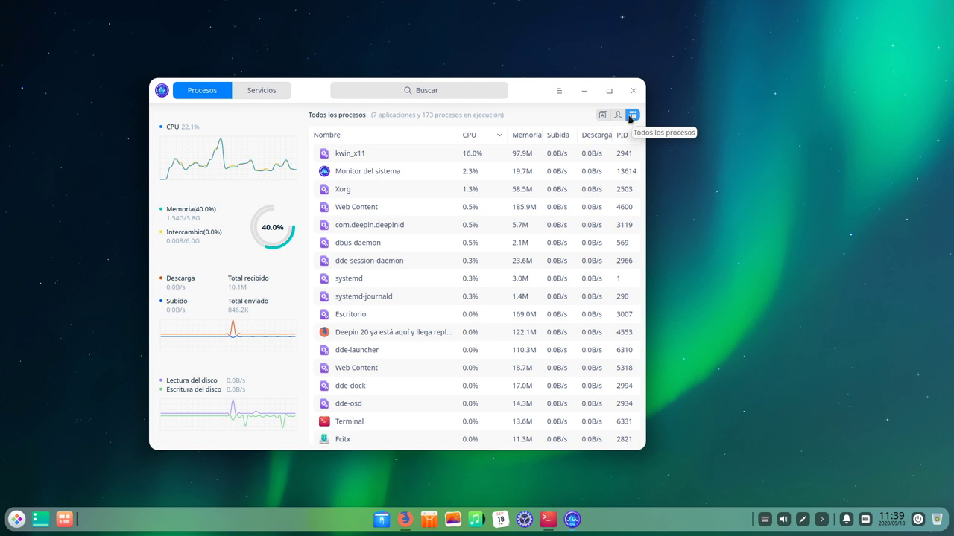
click(612, 117)
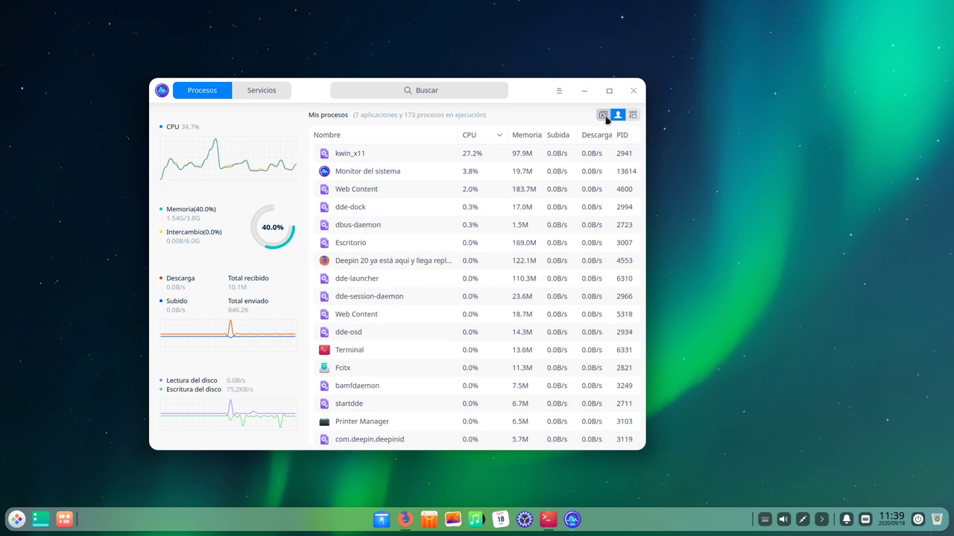
click(604, 117)
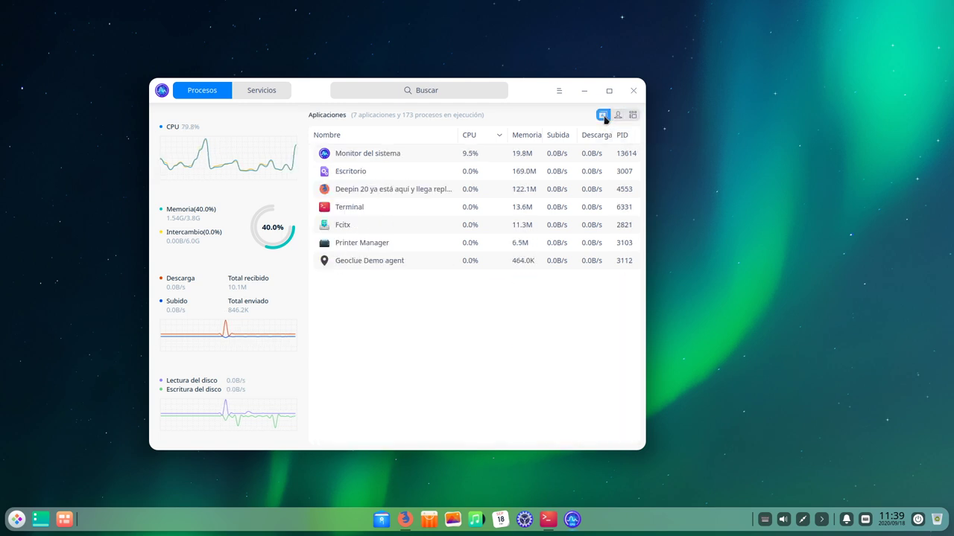
click(383, 266)
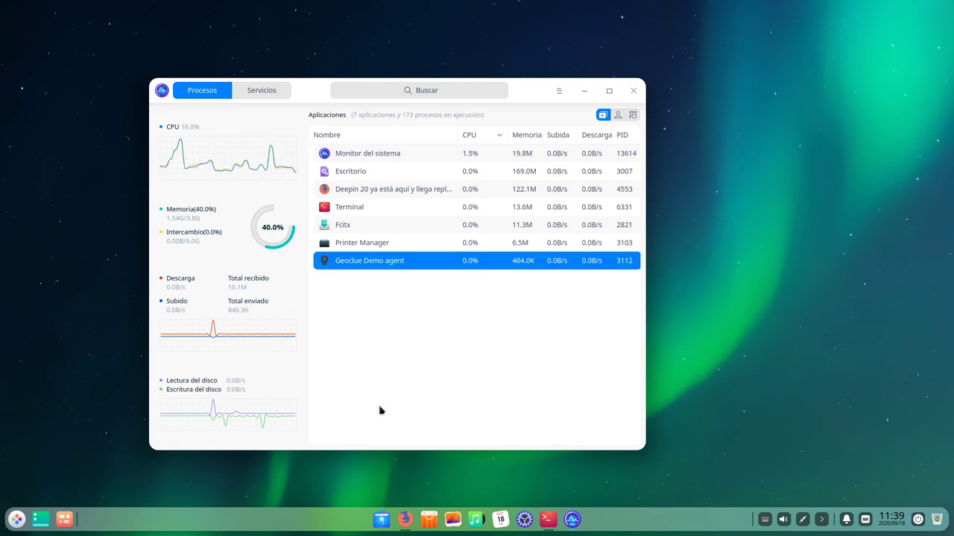
click(350, 232)
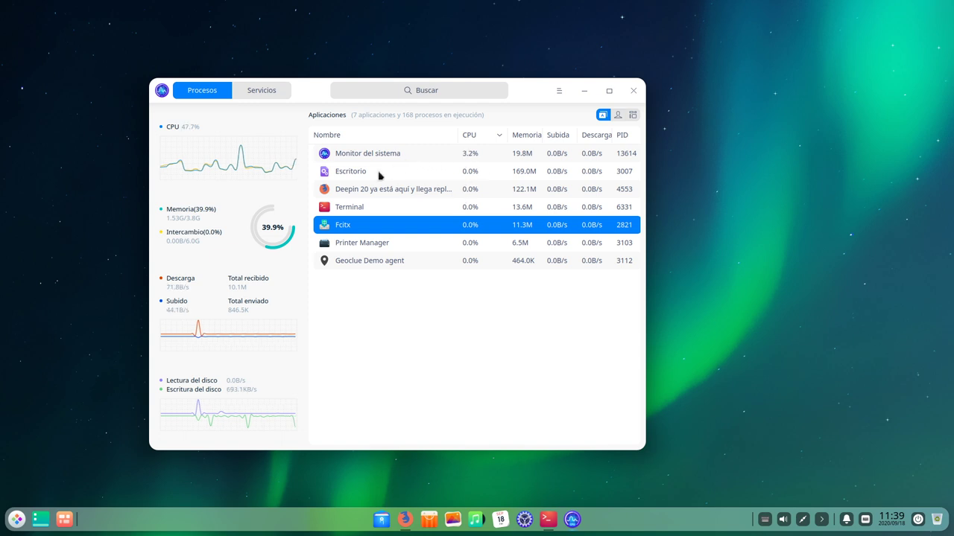
click(631, 90)
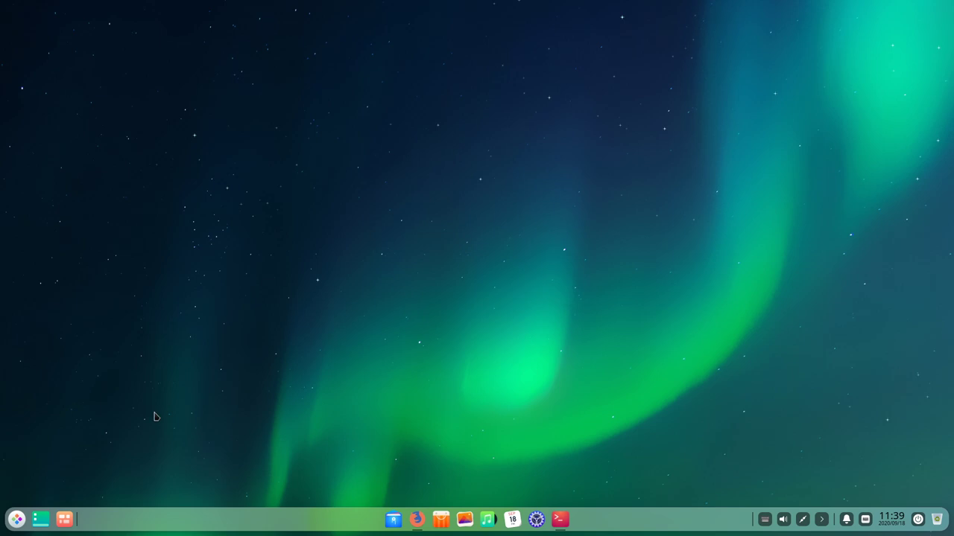
Open Fcitx Configuration from the launcher's Sistema category, move its window towards the screen centre to view it, and close it
click(16, 519)
click(88, 489)
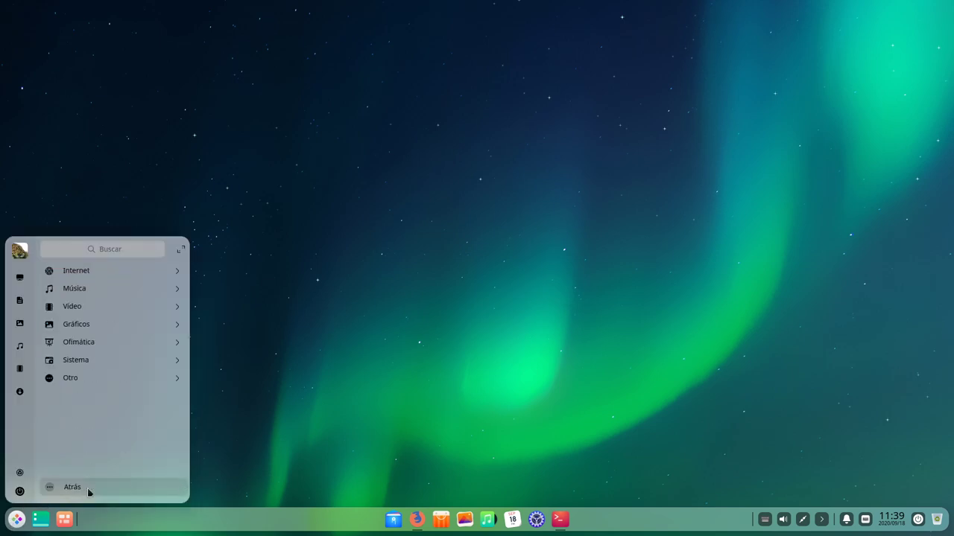
click(105, 365)
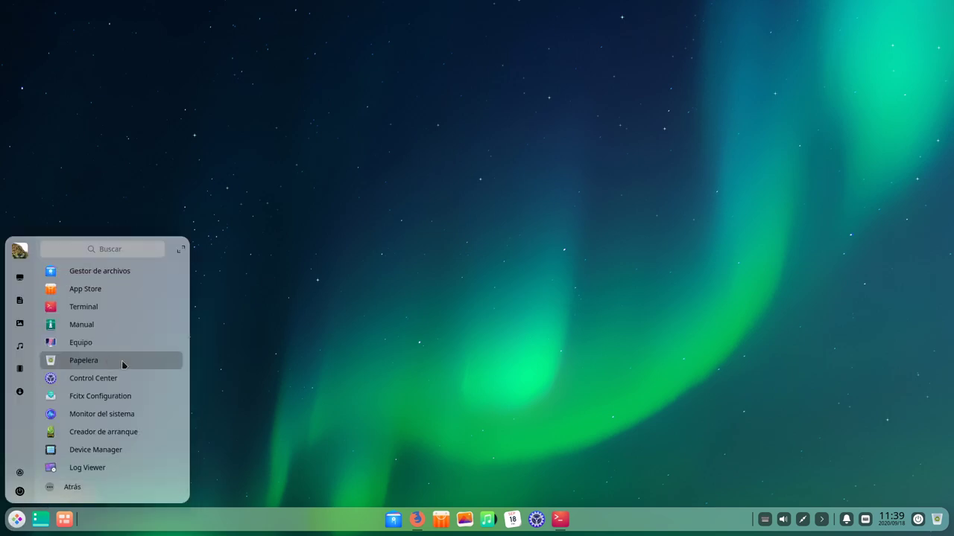
click(130, 403)
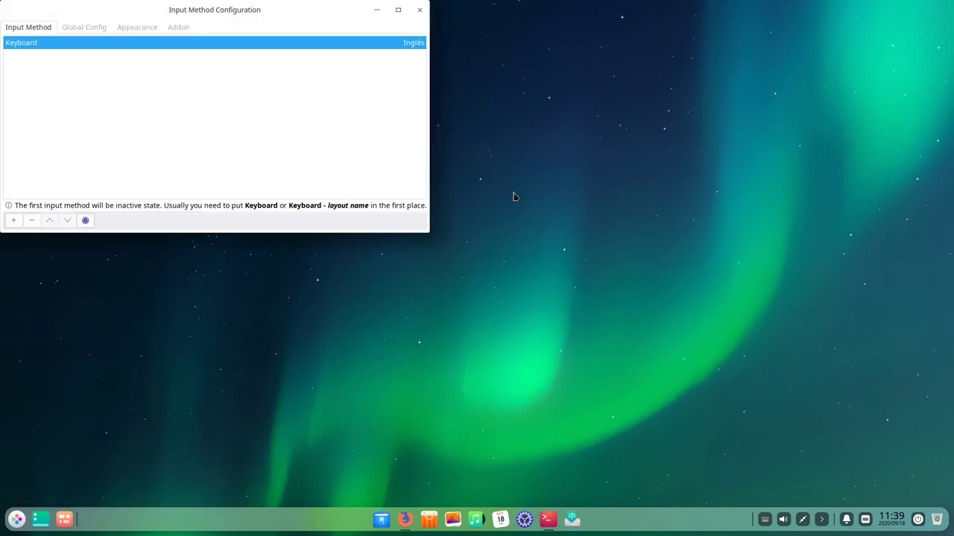
drag(234, 15, 438, 107)
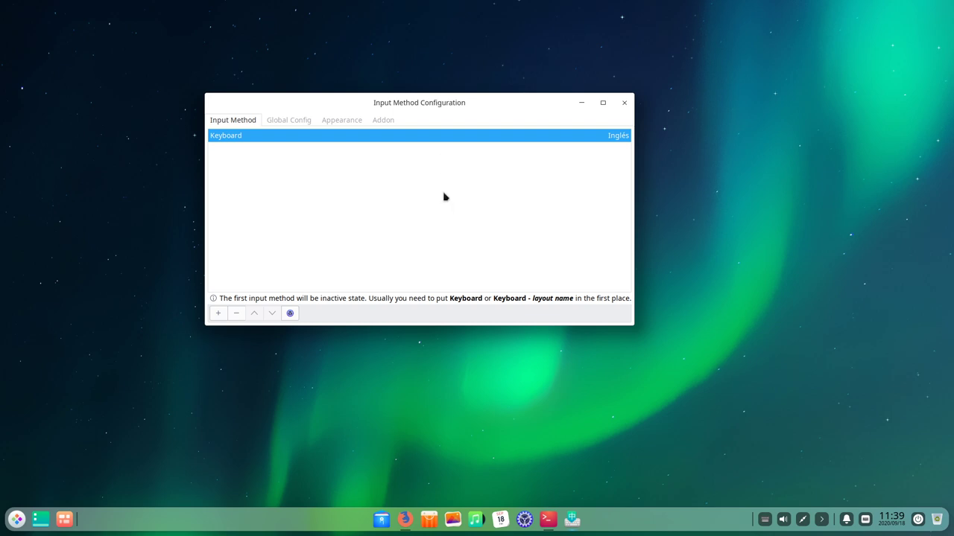
click(625, 103)
Try to open Device Manager from the launcher's Sistema category and dismiss the authentication request
click(16, 519)
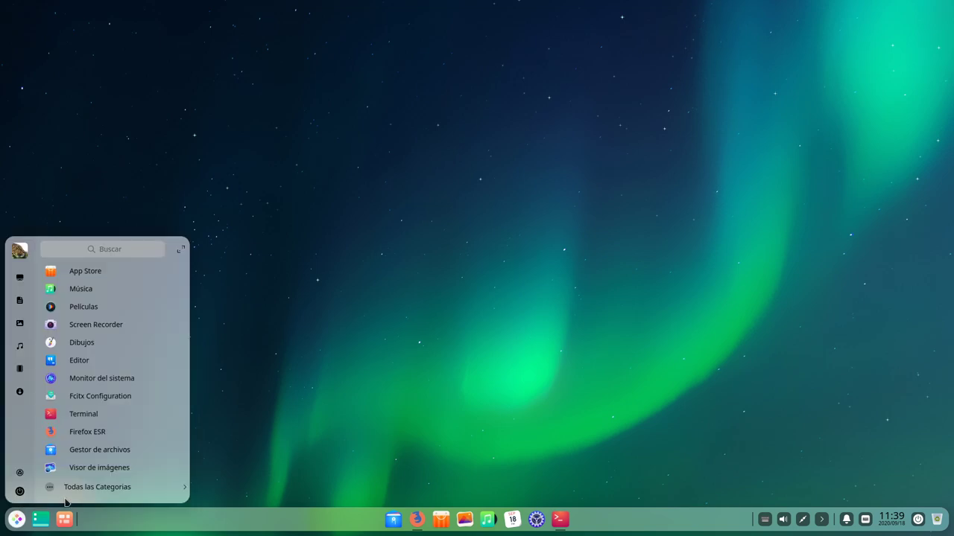
click(95, 485)
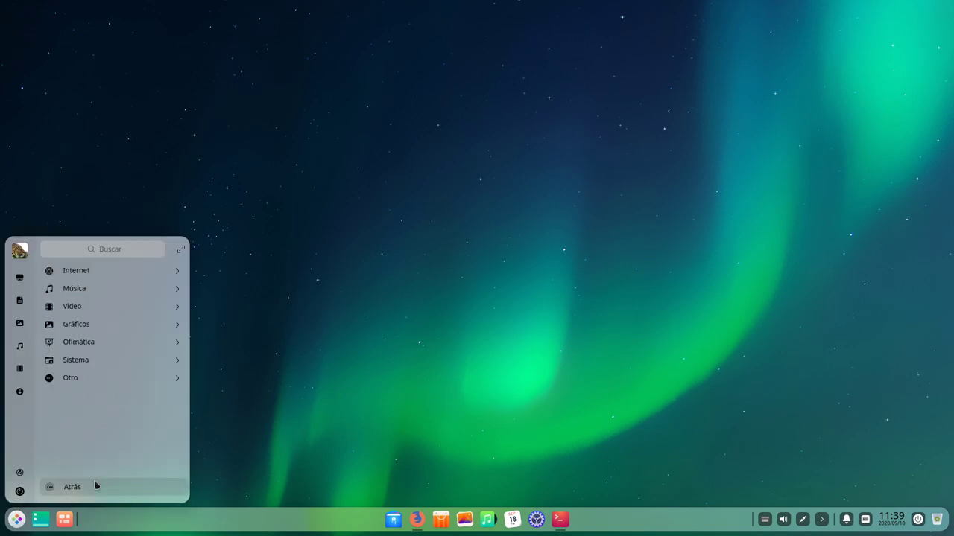
click(111, 359)
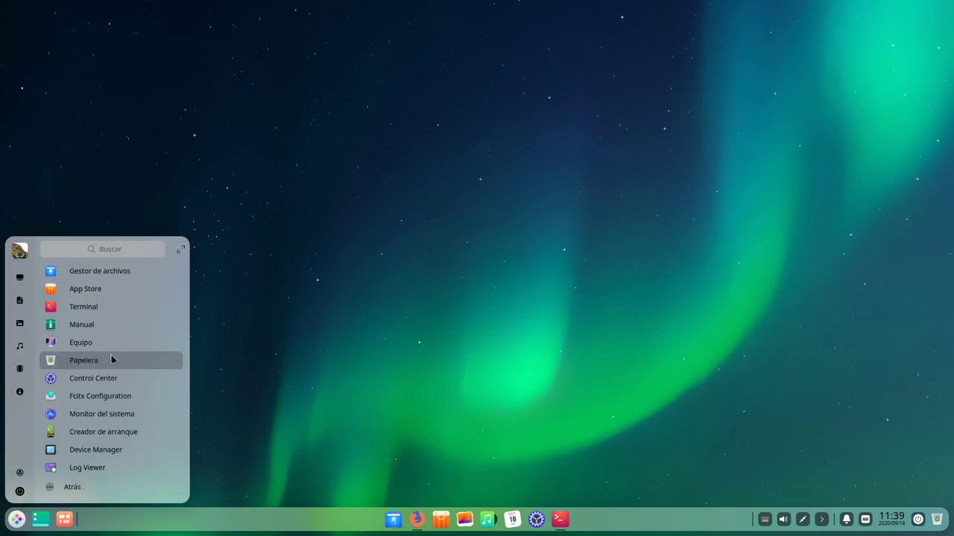
click(135, 452)
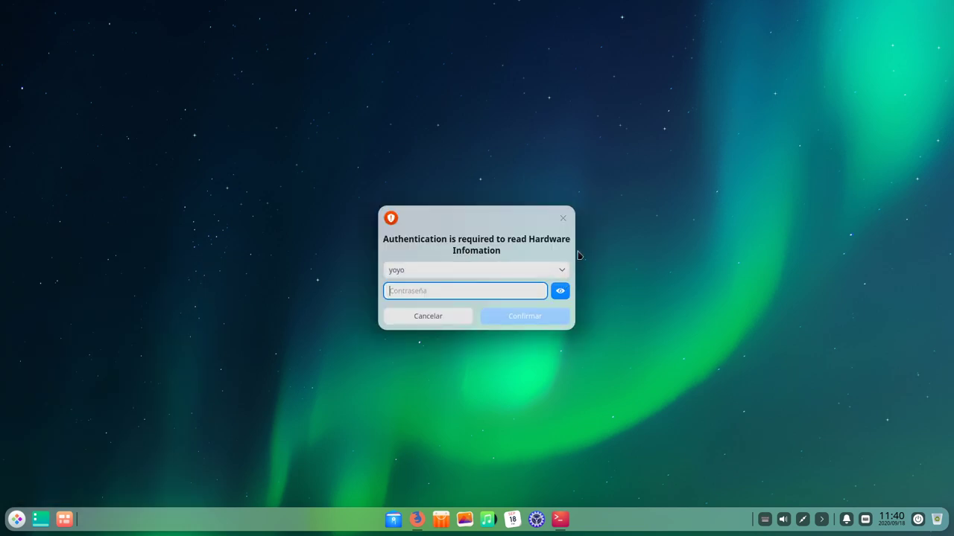
click(562, 217)
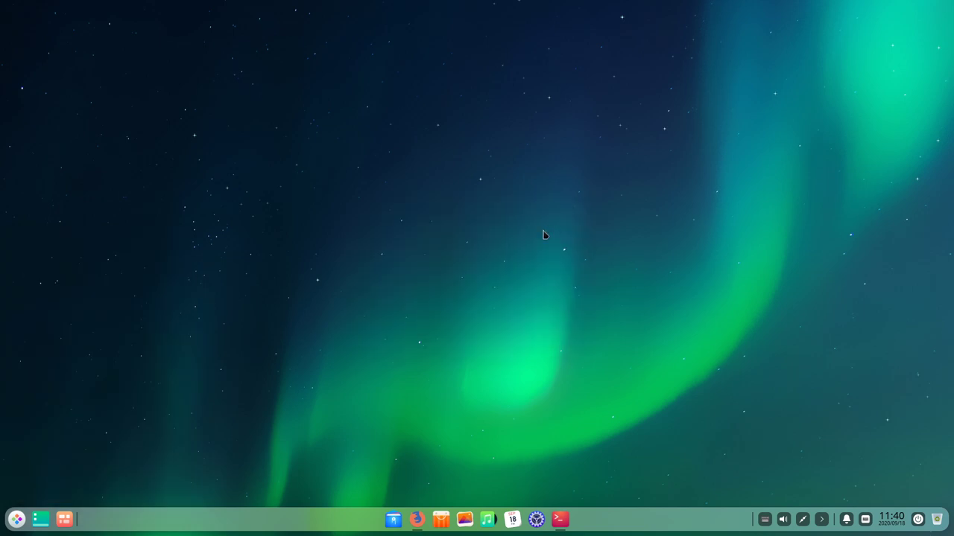
Open the launcher's category list and view the apps under Otro and Sistema
click(17, 520)
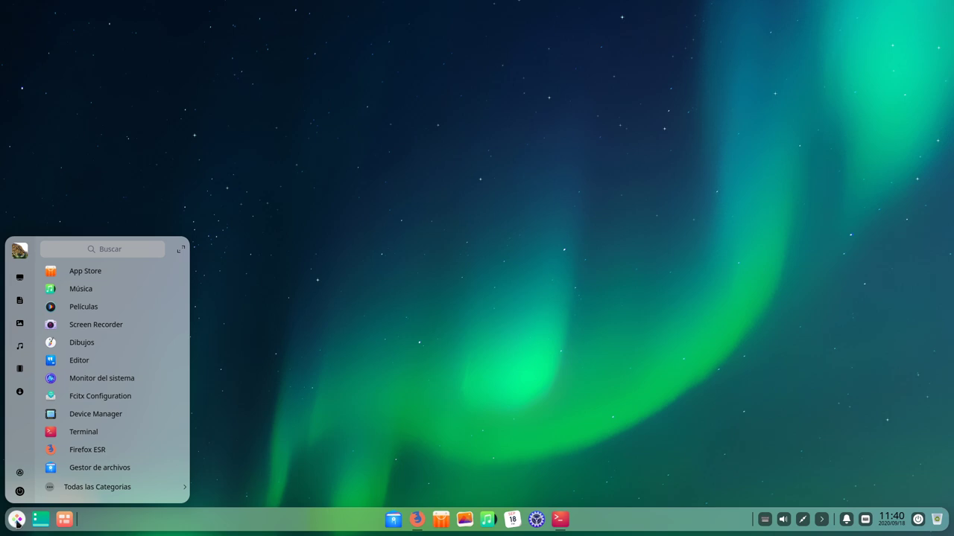
click(96, 488)
click(97, 375)
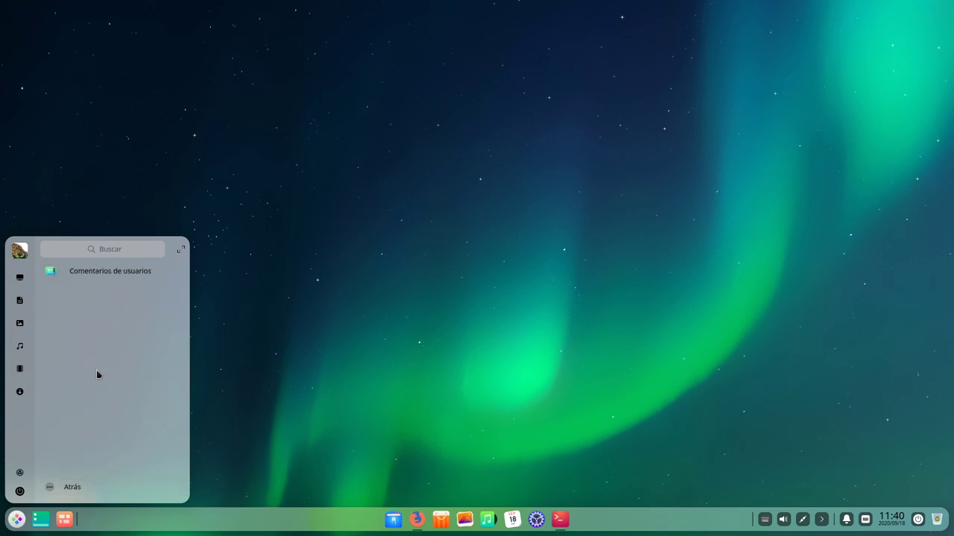
click(68, 487)
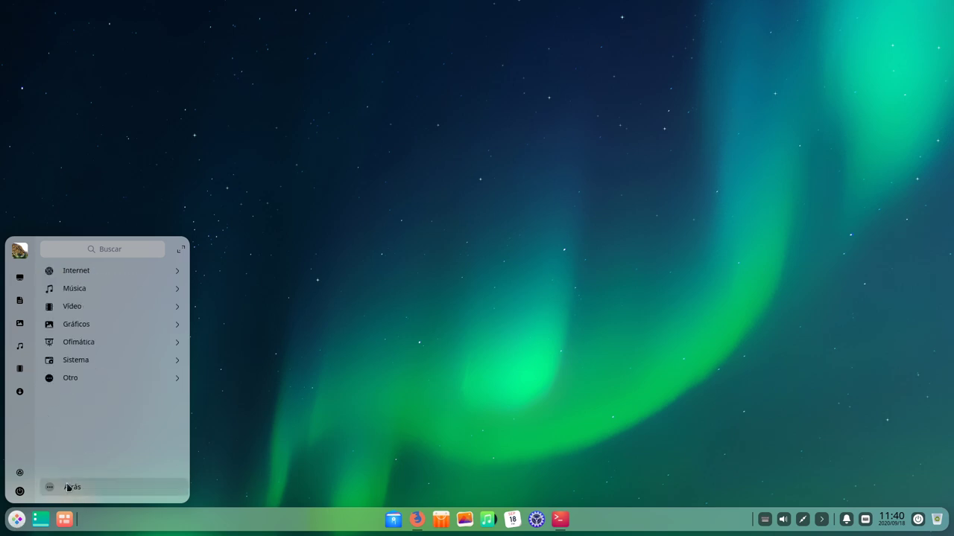
click(87, 359)
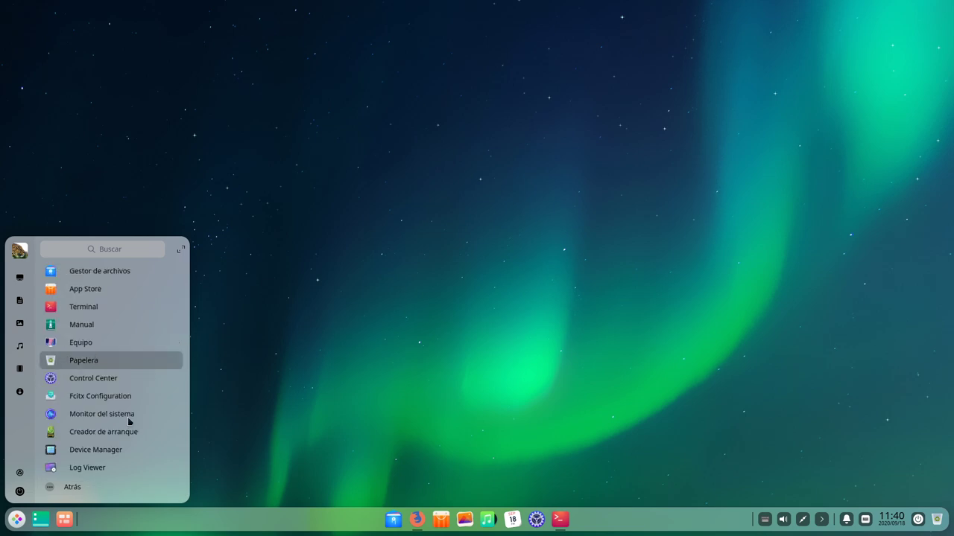
Open Package Installer from the launcher's Sistema category, view its window, and close it
scroll(127, 455, down, 6)
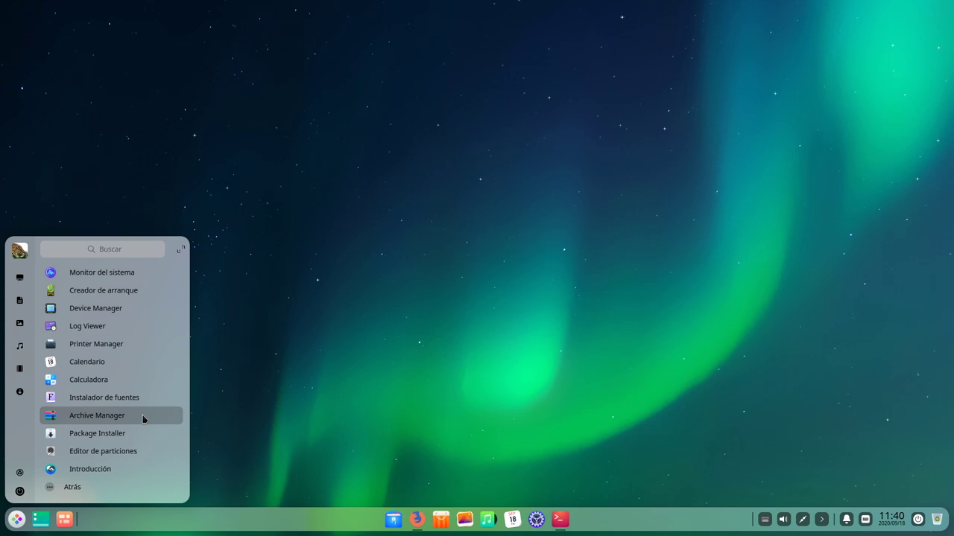
click(104, 433)
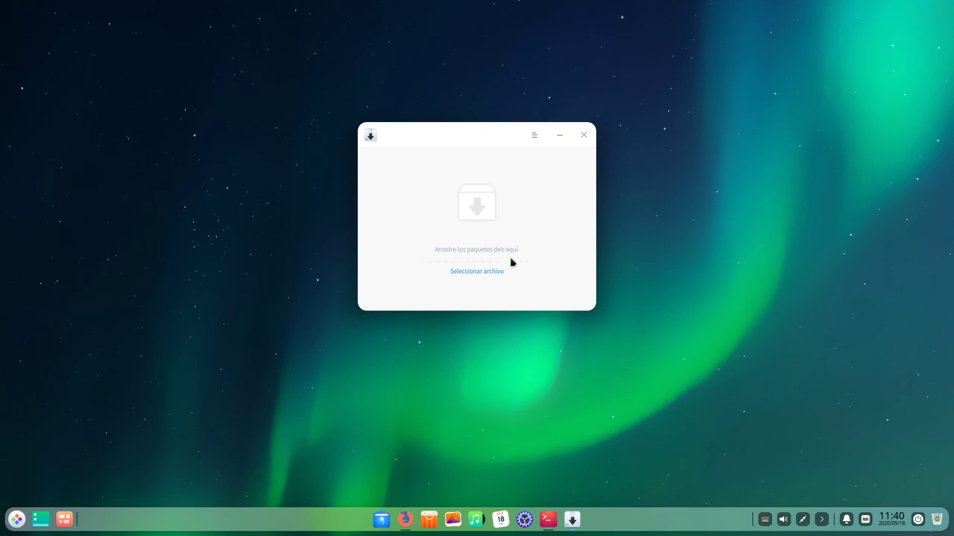
click(584, 136)
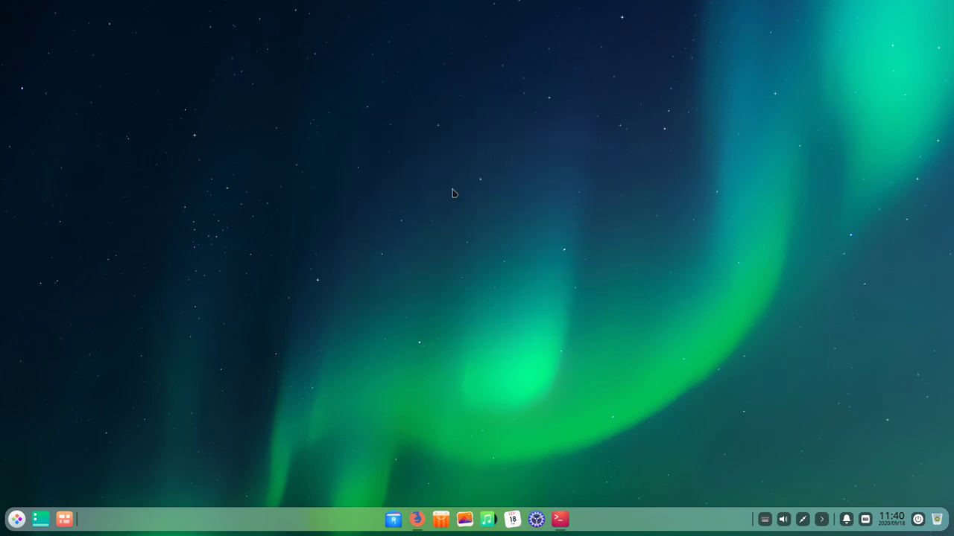
Try to open Editor de particiones from the launcher's Sistema category and dismiss the authentication request
click(17, 519)
click(85, 486)
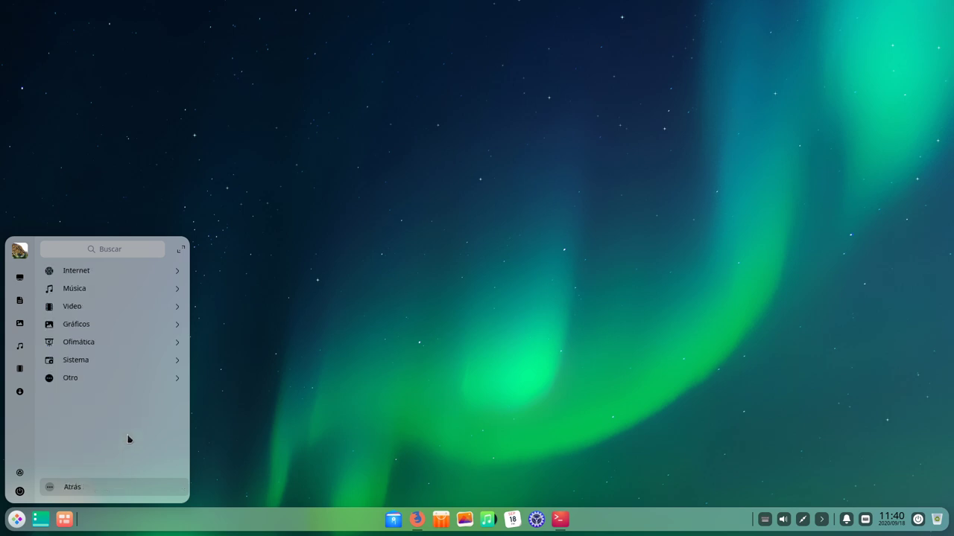
click(112, 364)
scroll(121, 367, down, 3)
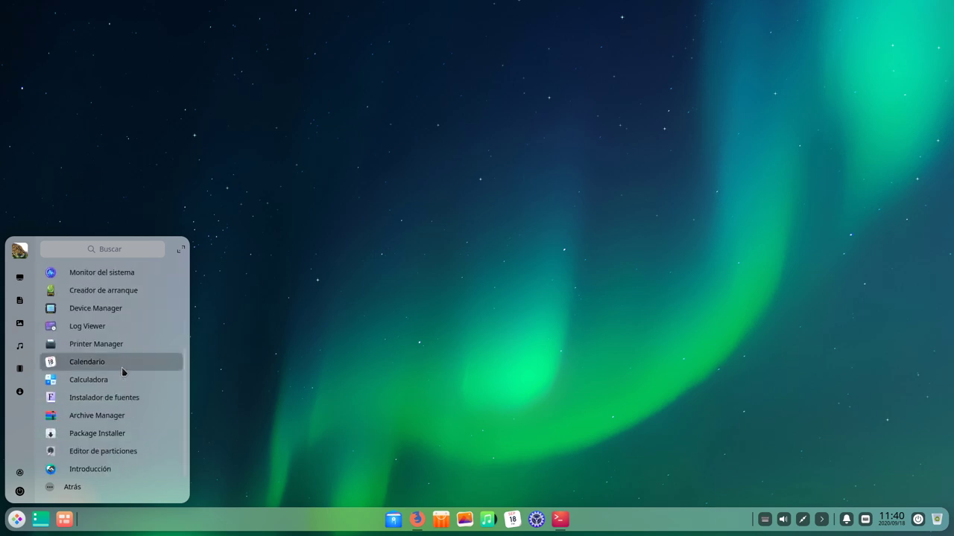
click(145, 452)
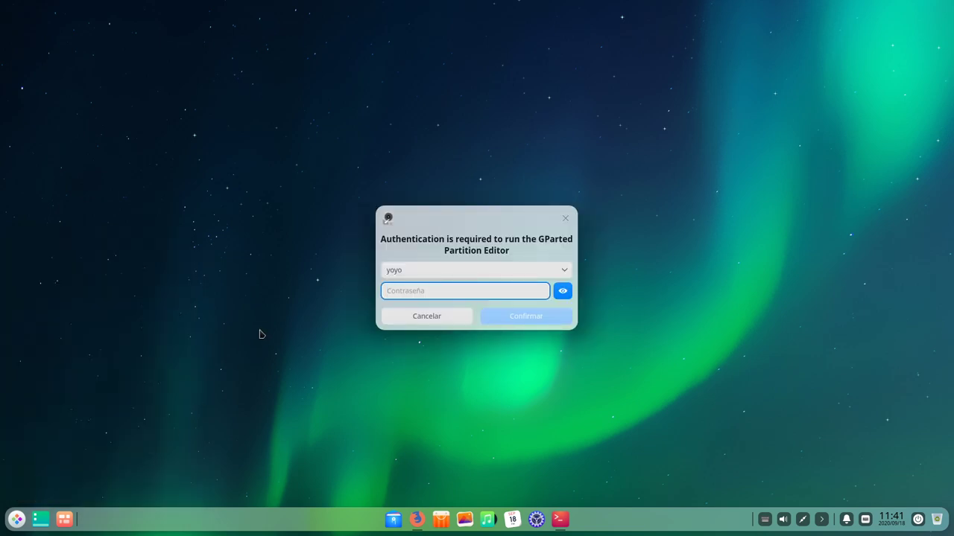
click(564, 221)
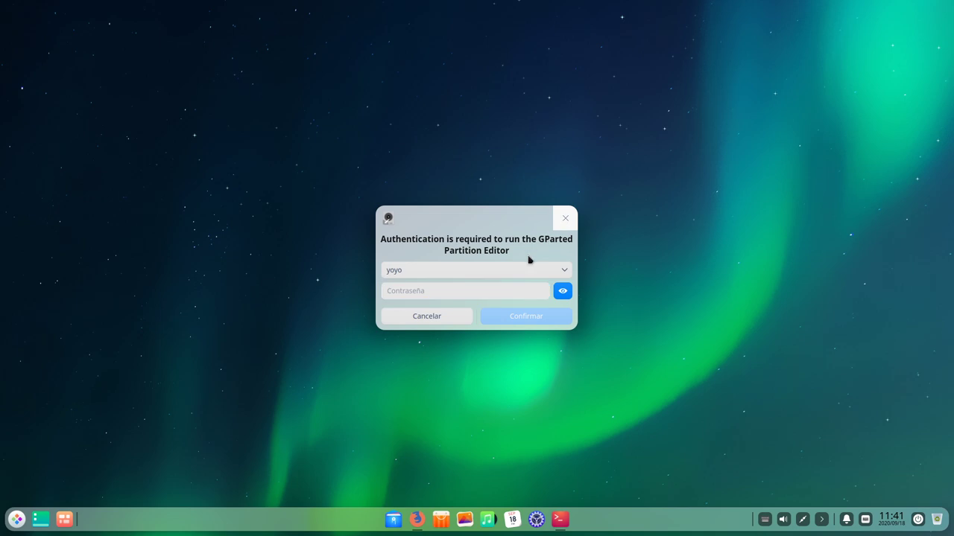
Open Introducción from the launcher's Sistema category
click(17, 519)
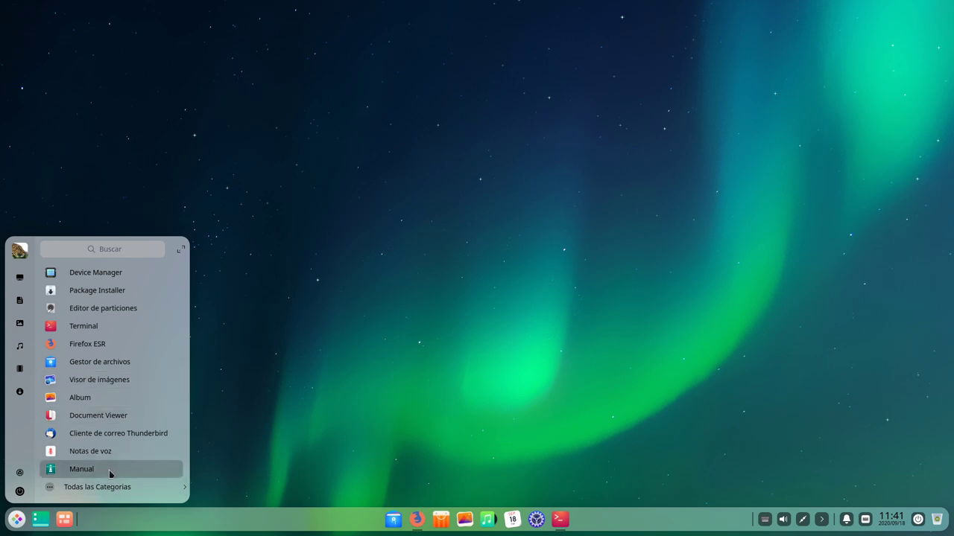
click(121, 488)
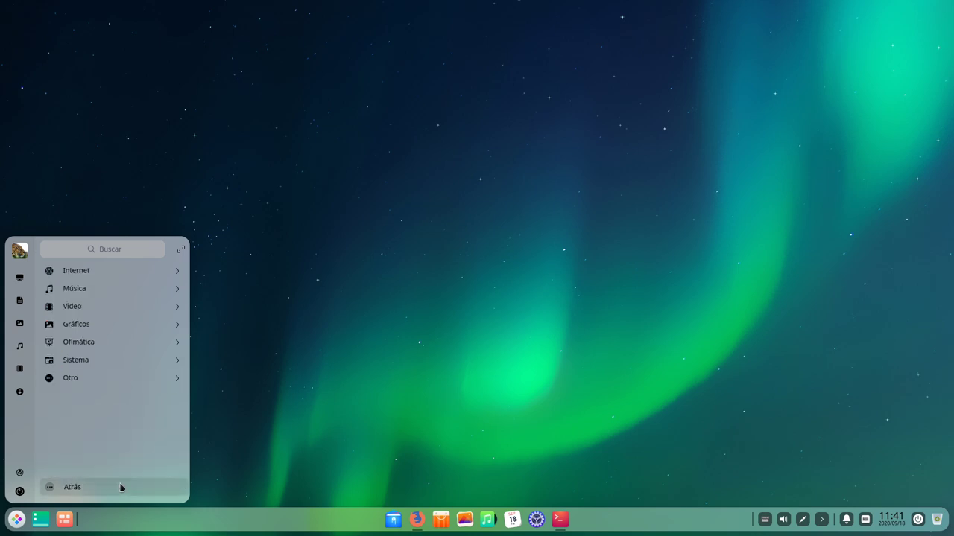
click(117, 366)
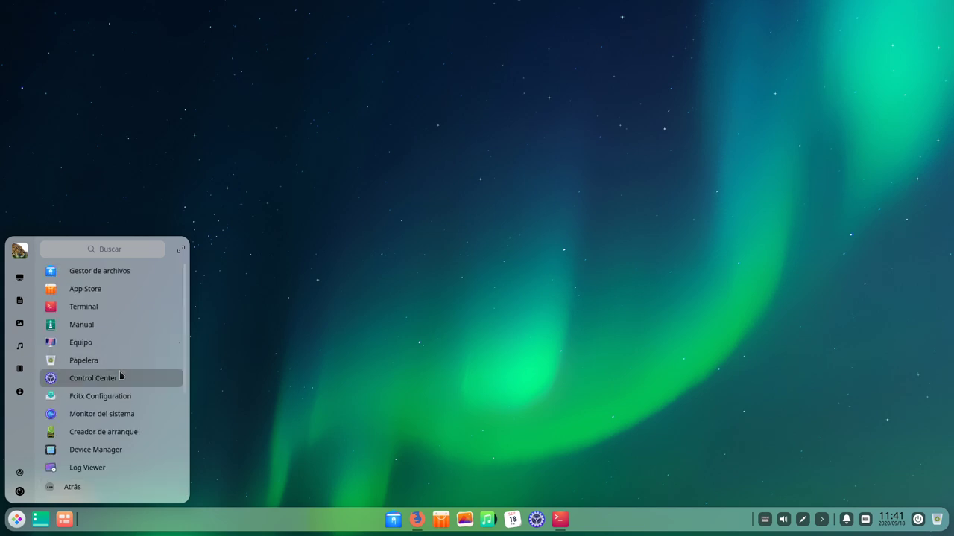
scroll(120, 374, down, 4)
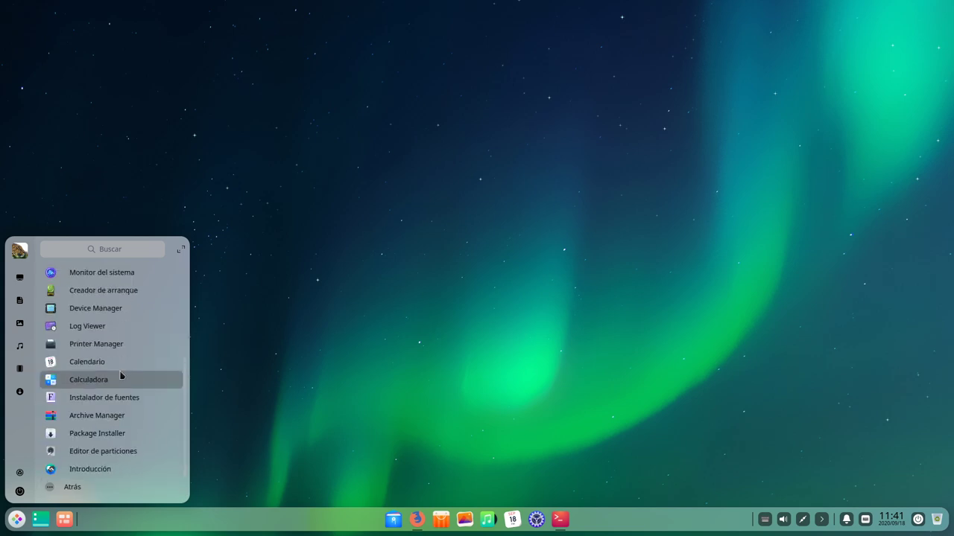
click(112, 470)
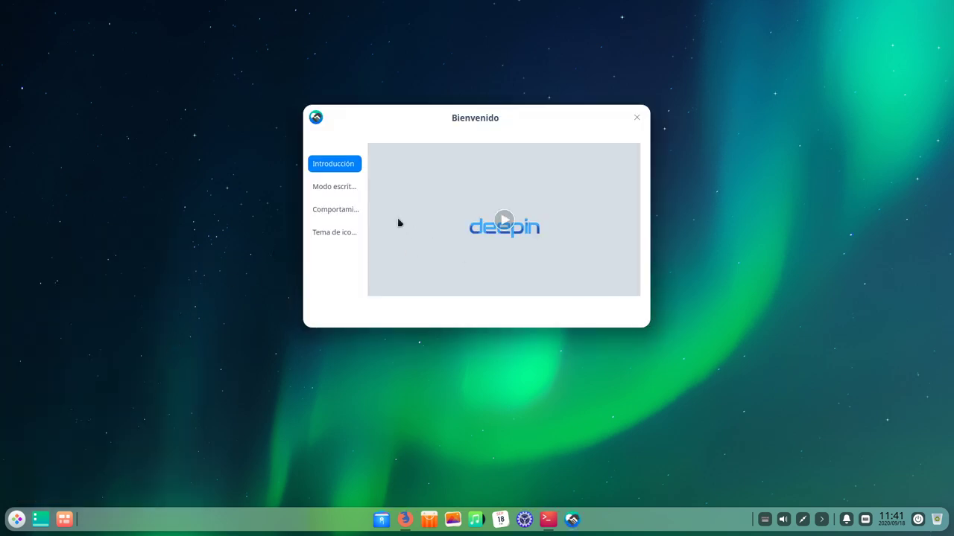
View the desktop mode, behaviour mode and icon theme choices in the welcome window, and close it
click(345, 189)
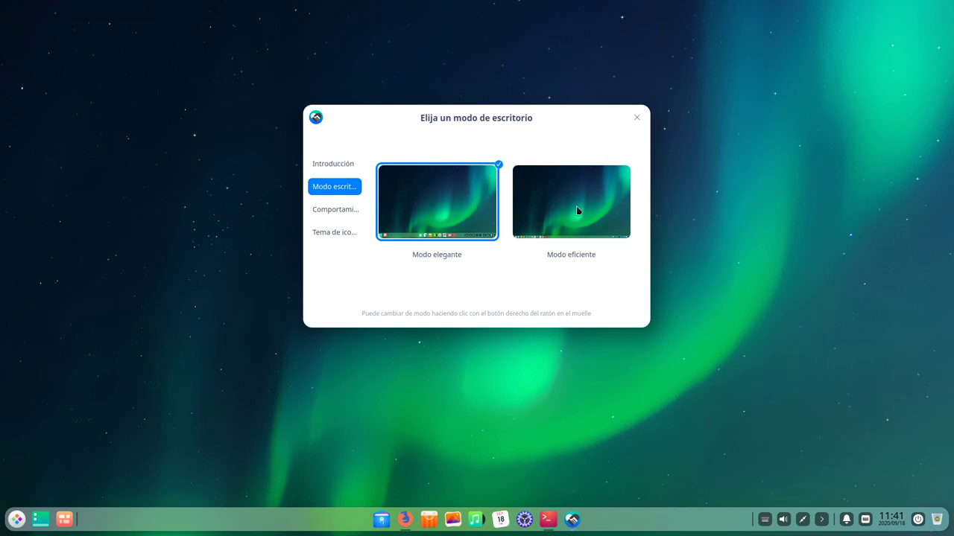
click(350, 214)
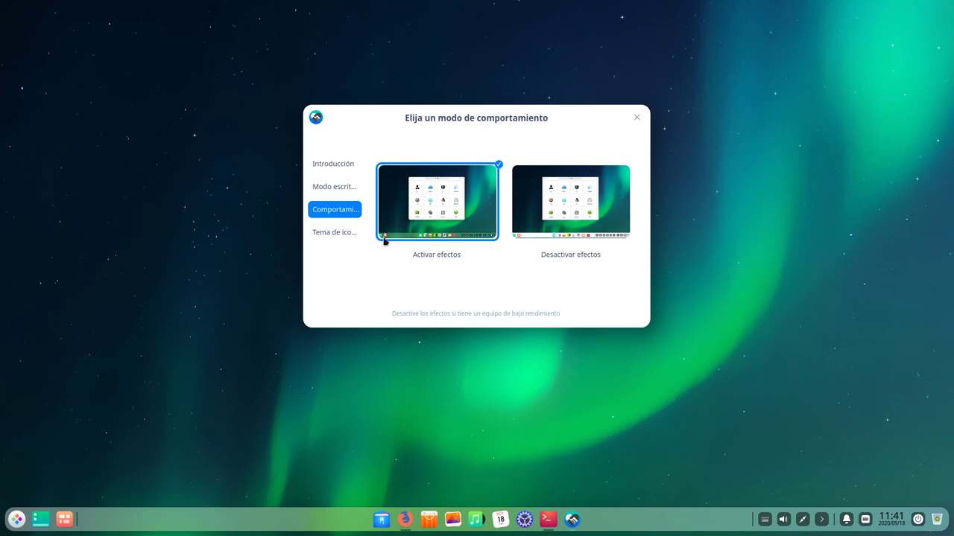
click(341, 235)
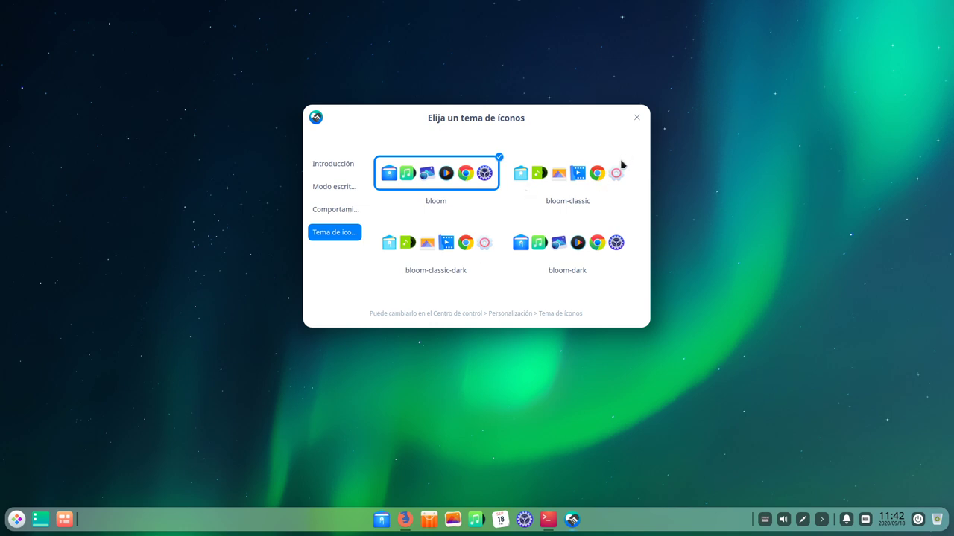
click(637, 118)
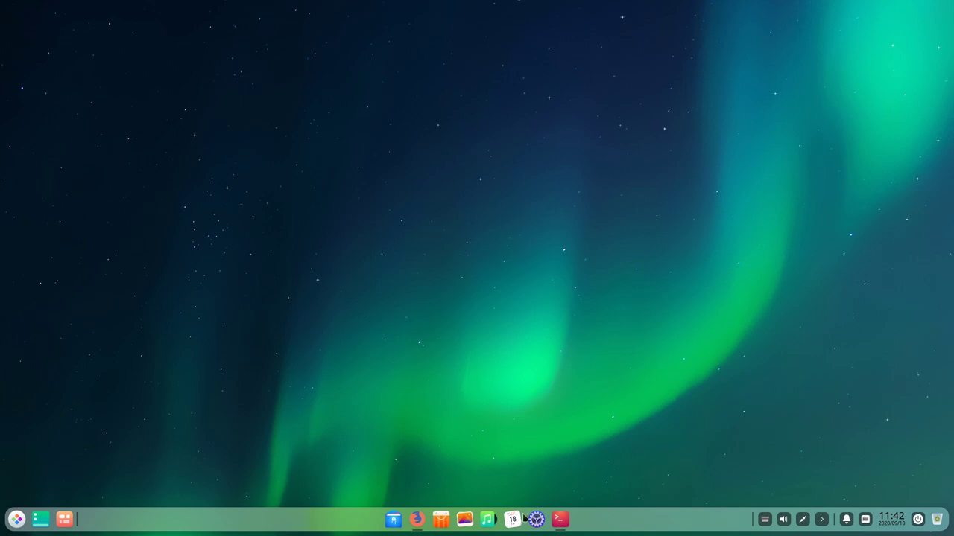
Open the terminal and run "sudo apt install synaptic gdebi"
click(565, 520)
text(sudo apt)
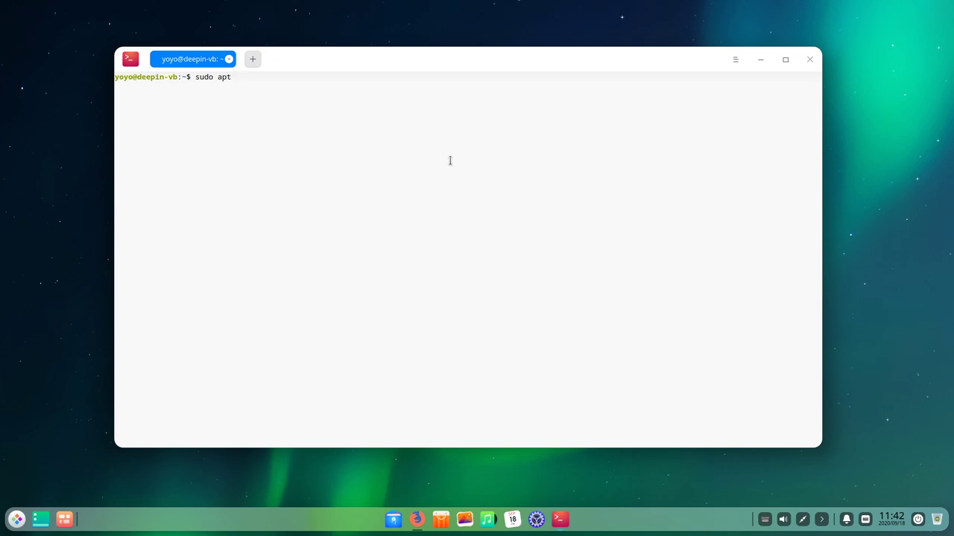
text(insta)
key(BackSpace)
key(BackSpace)
key(BackSpace)
key(BackSpace)
text(nstall synaptic gdebi)
key(Return)
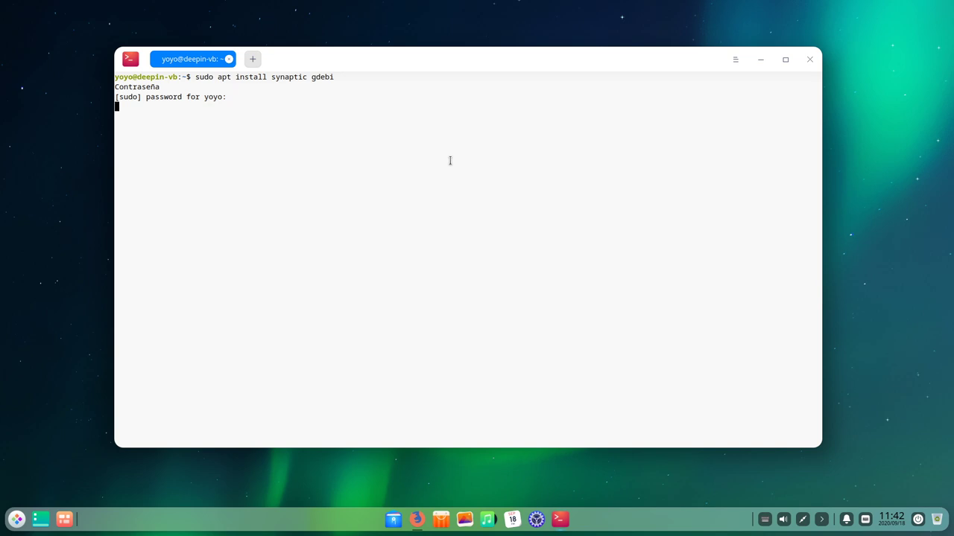
Submit the sudo account password and confirm the package installation with "s"
key(Return)
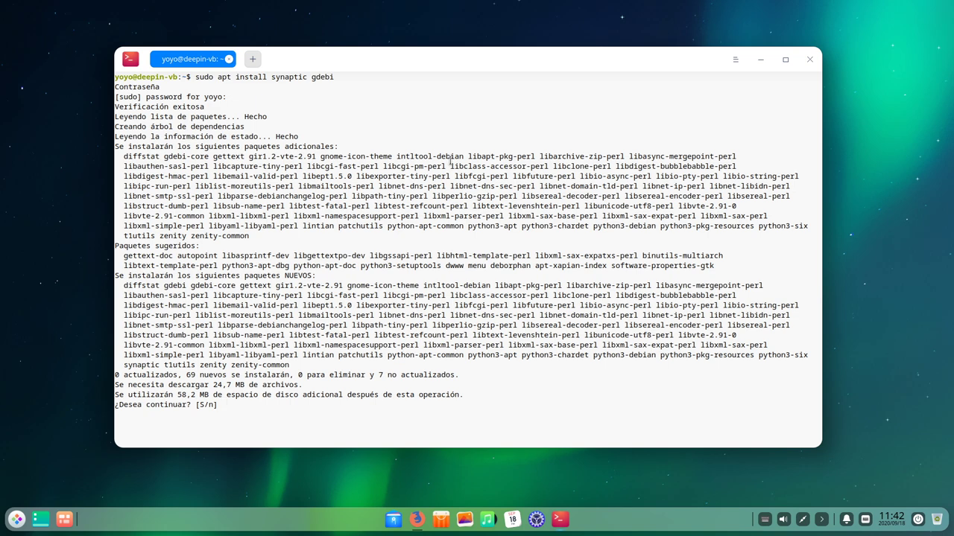
text(s)
key(Return)
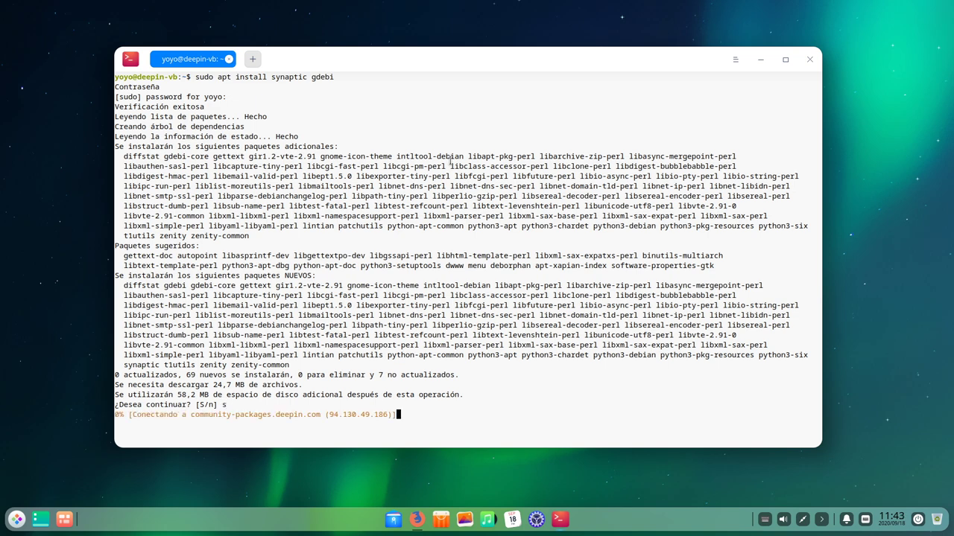
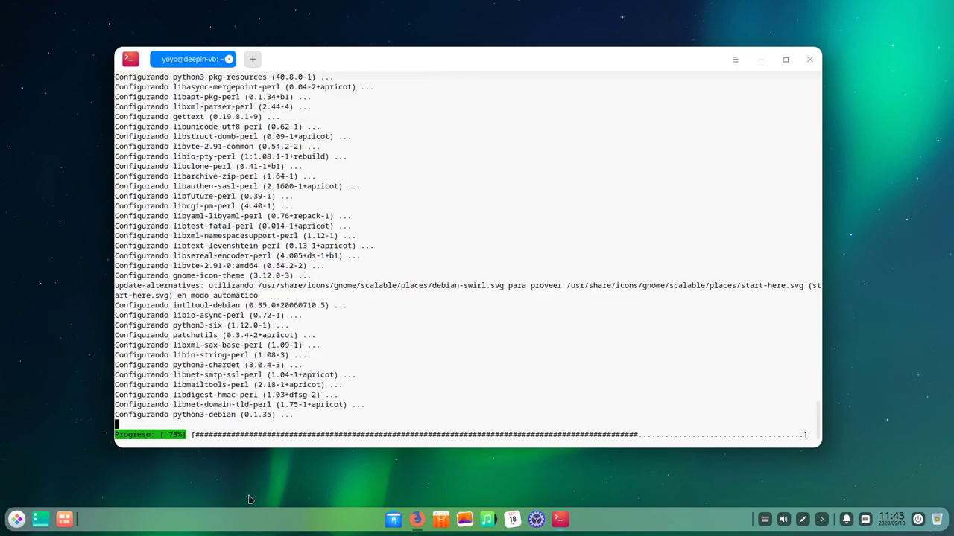
Look through the launcher's Otro and Sistema categories for the newly installed package installer and package manager
click(15, 529)
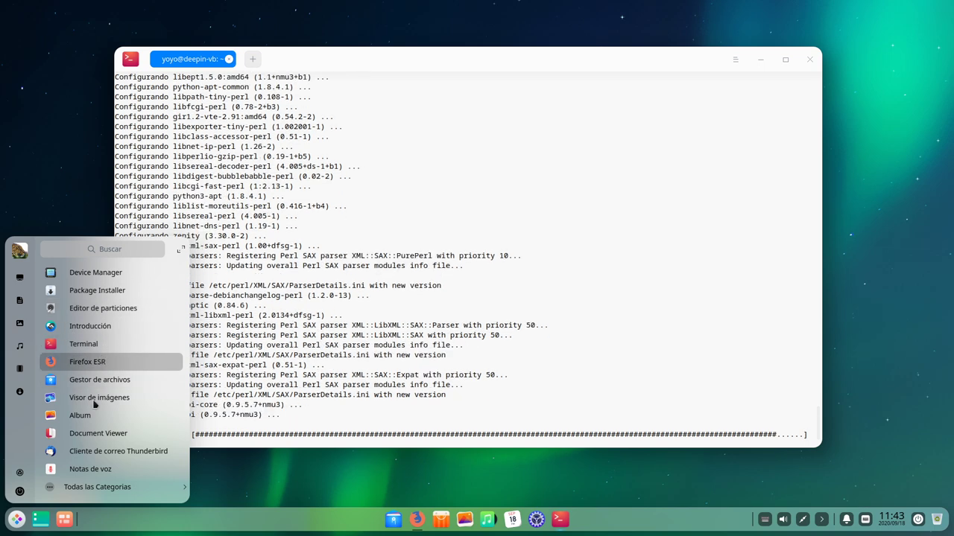
click(90, 487)
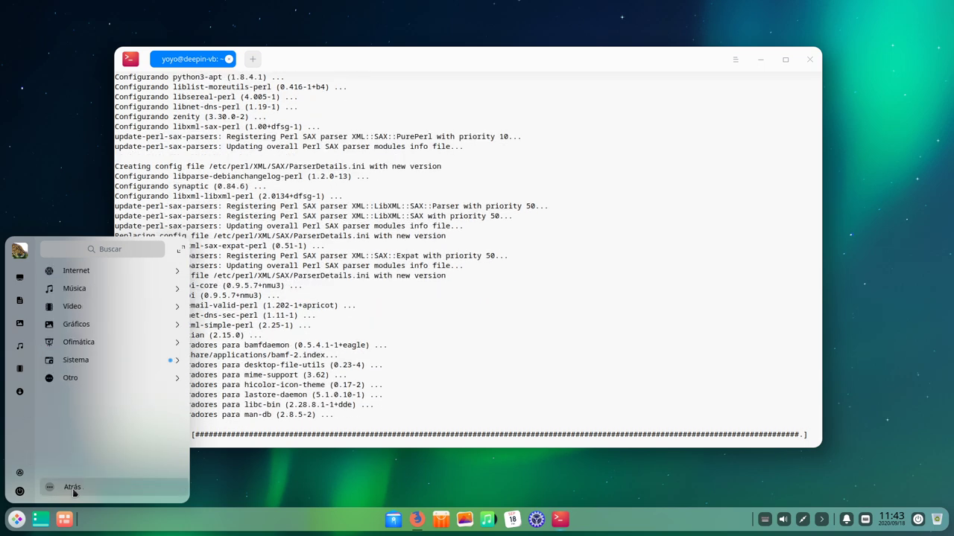
click(95, 380)
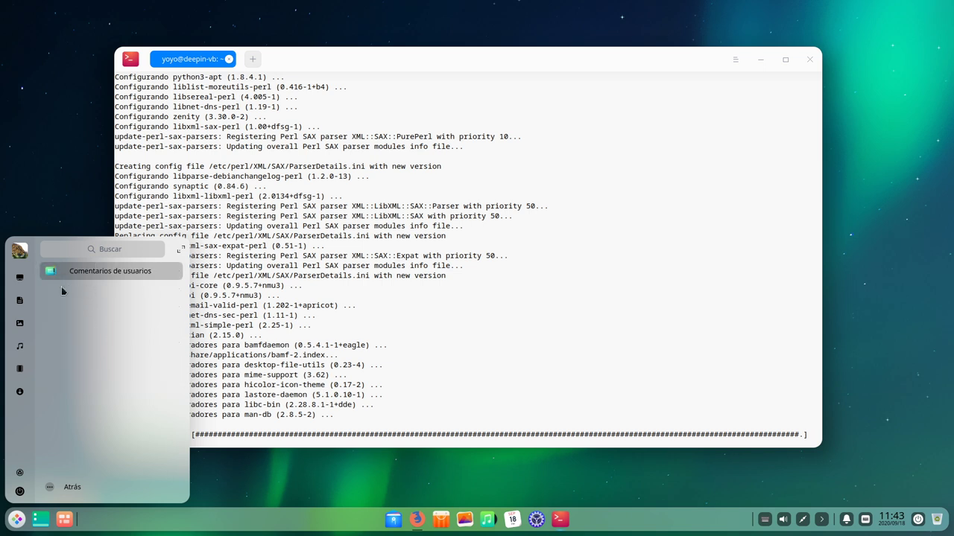
click(56, 488)
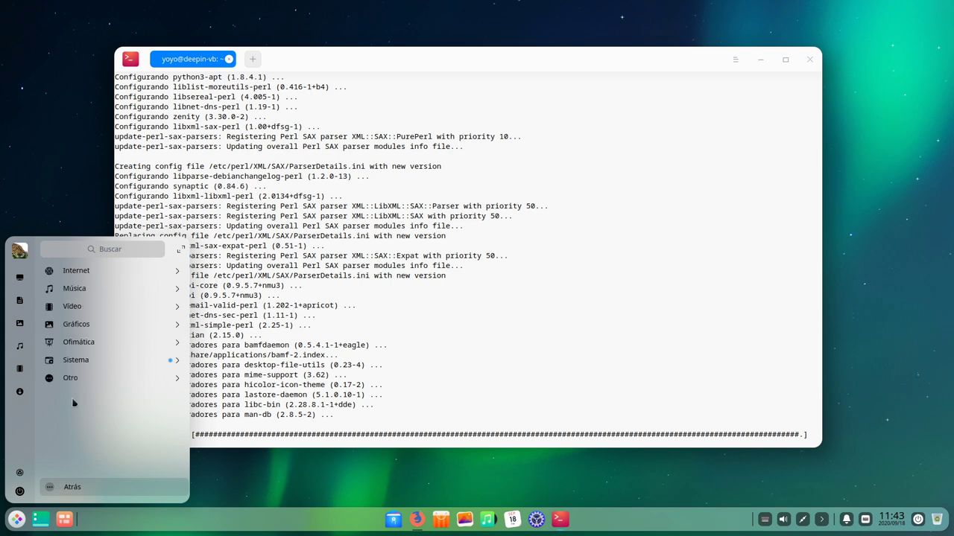
click(85, 362)
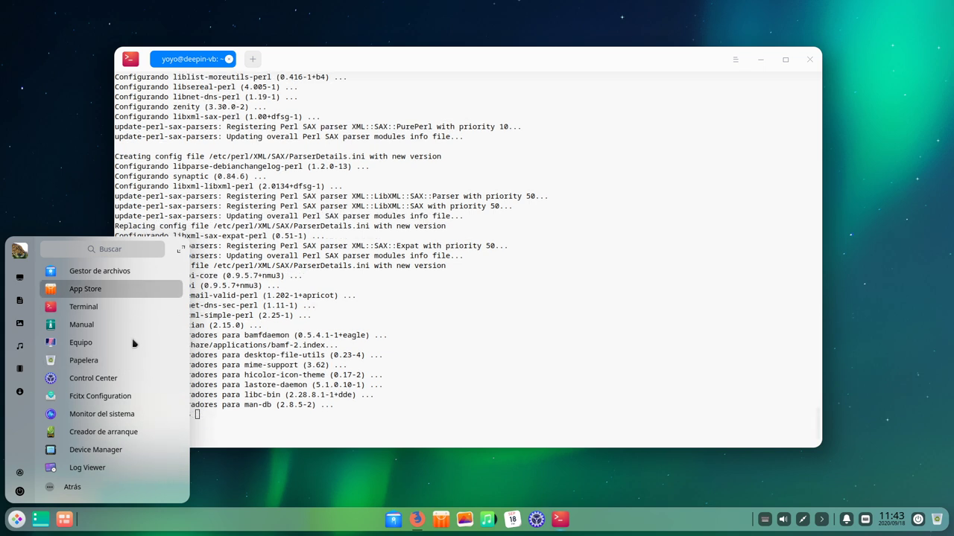
scroll(127, 362, down, 5)
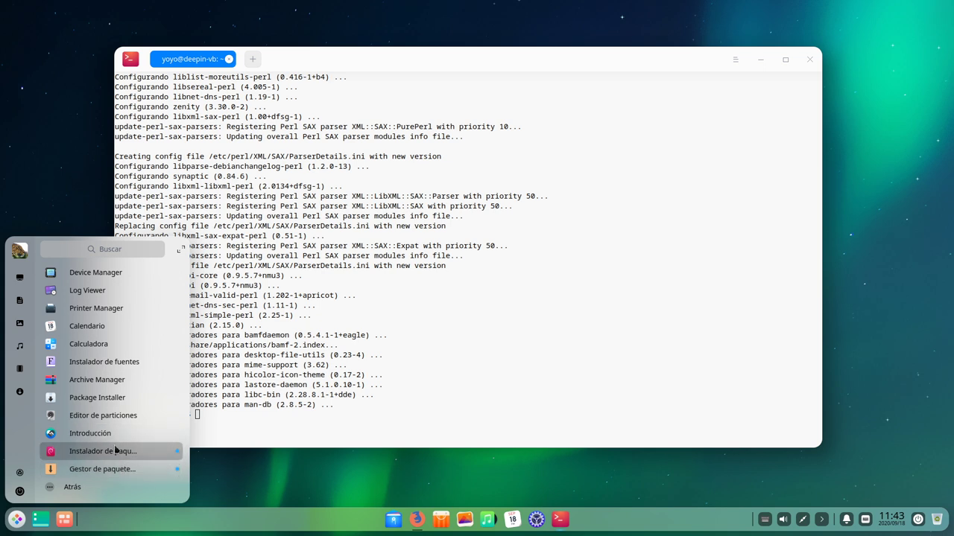
Open App Store from the Sistema category, view its theme options, and close both the store and the terminal
scroll(112, 402, up, 3)
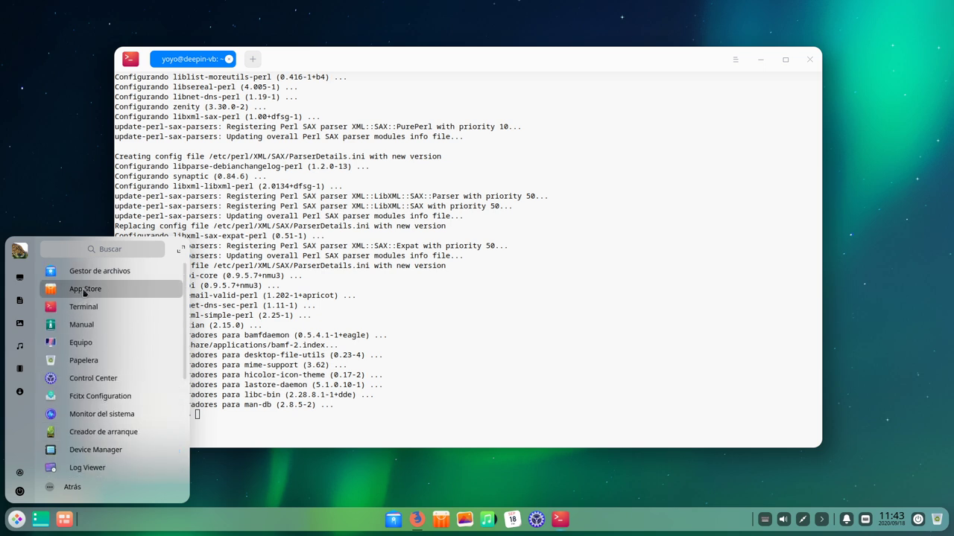
click(85, 292)
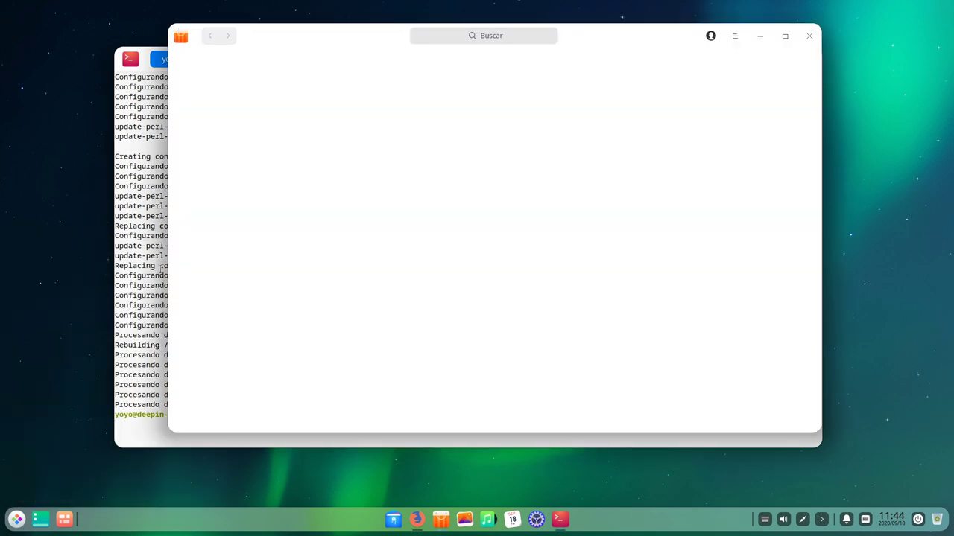
click(730, 38)
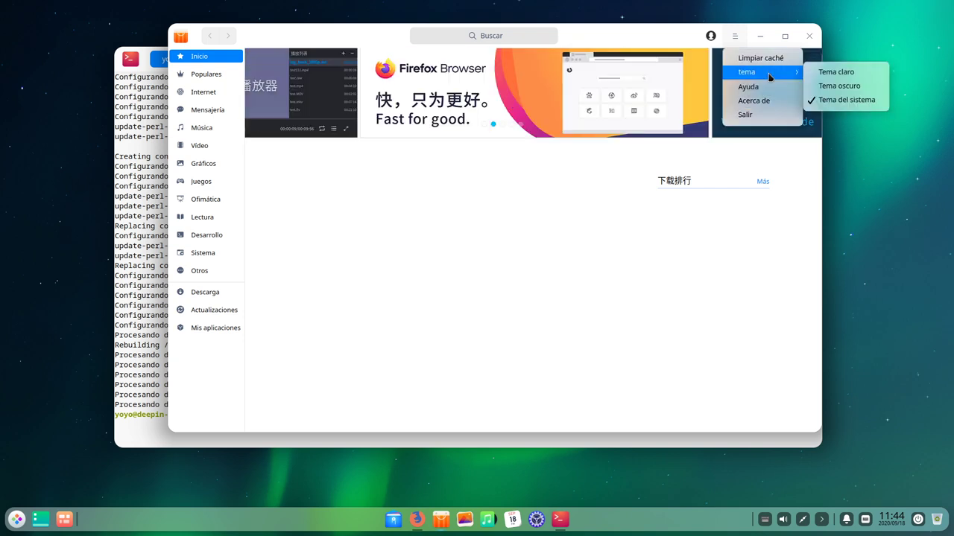
click(700, 262)
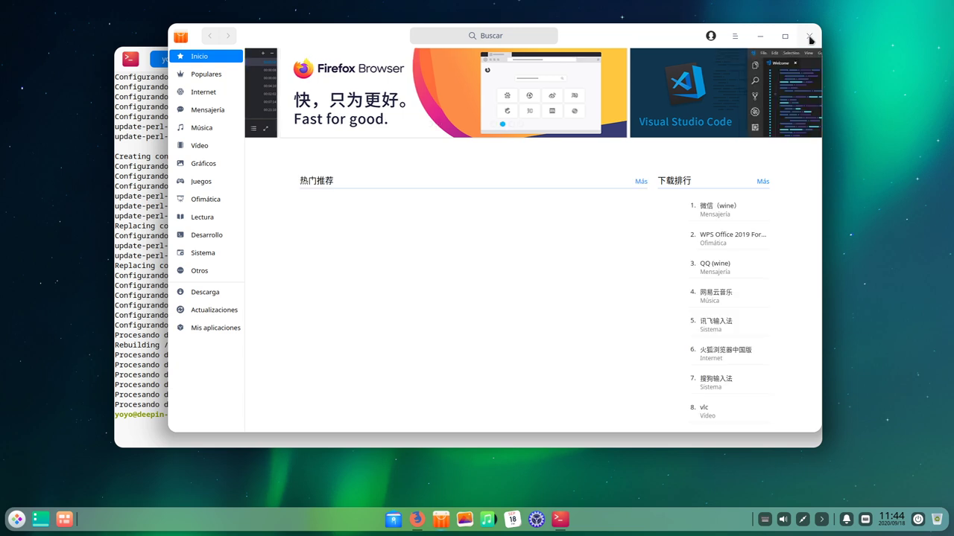
click(810, 36)
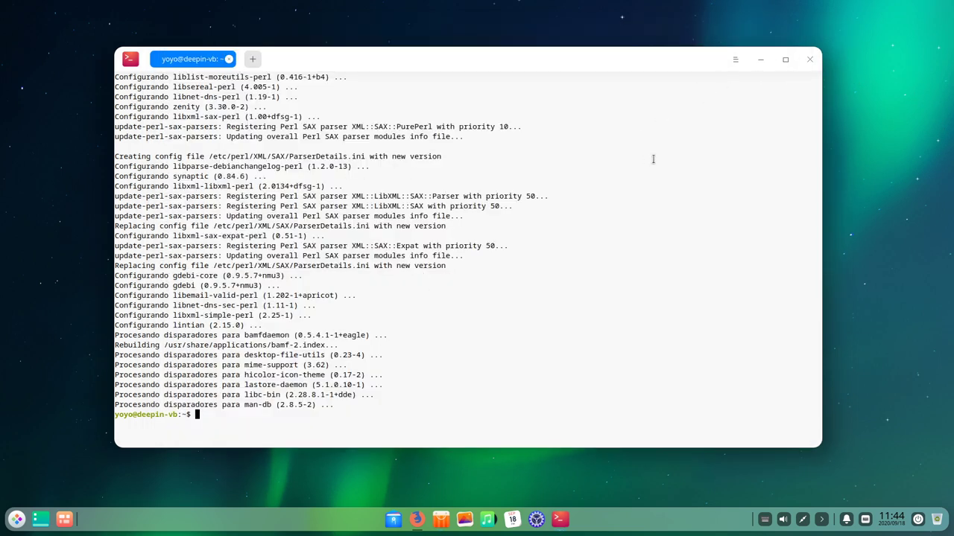
click(810, 60)
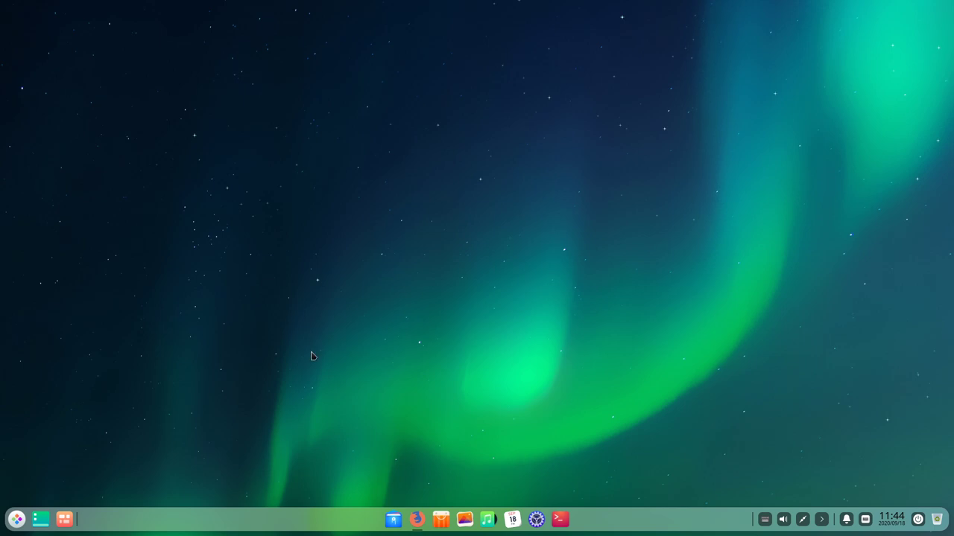
Open the Control Center from the launcher and move its window higher on the desktop
click(16, 520)
click(19, 474)
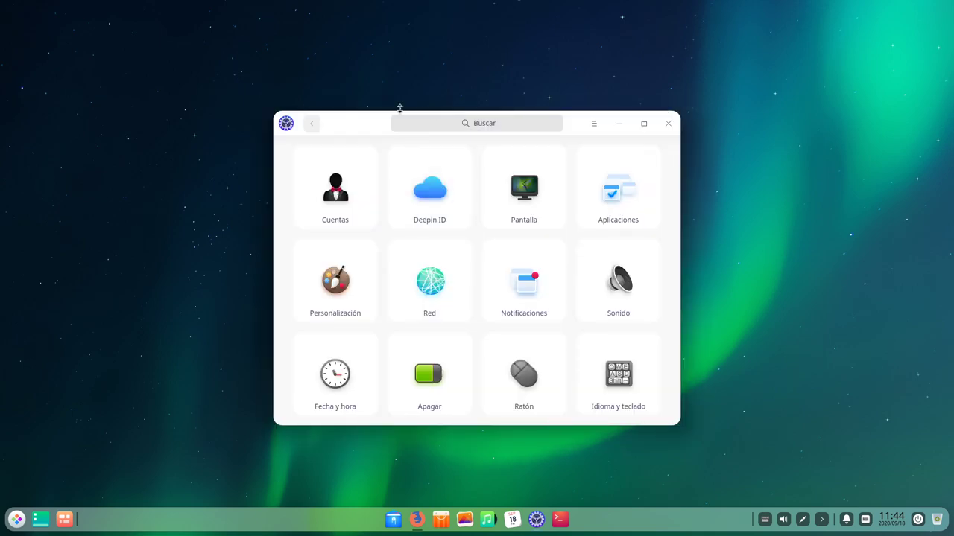
drag(341, 129, 364, 76)
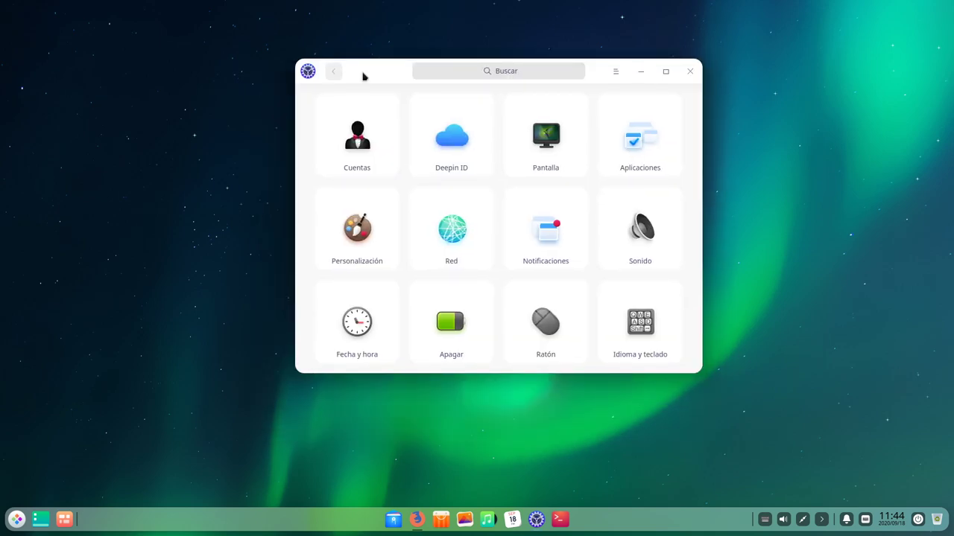
Look through the Cuentas, Deepin ID and Pantalla settings in the Control Center, returning to its overview after each
click(369, 151)
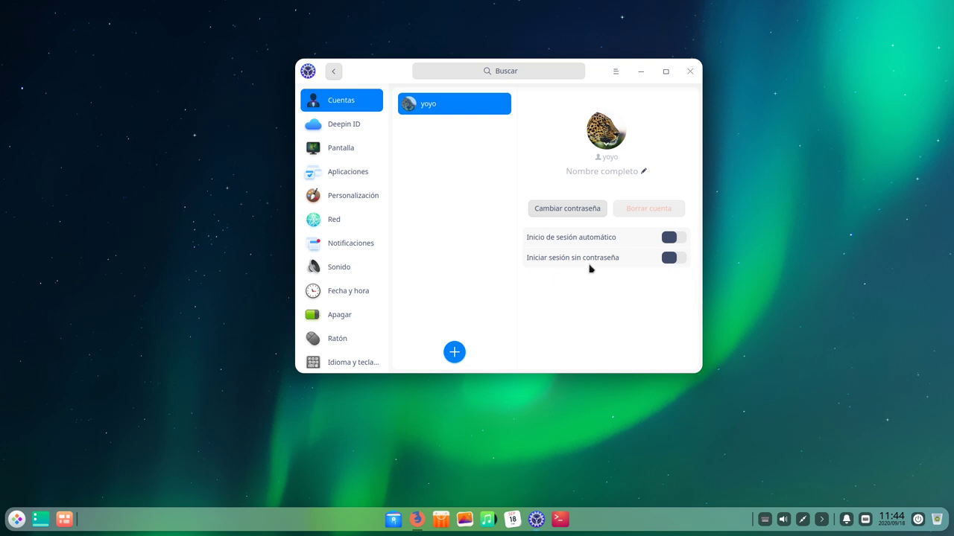
click(333, 71)
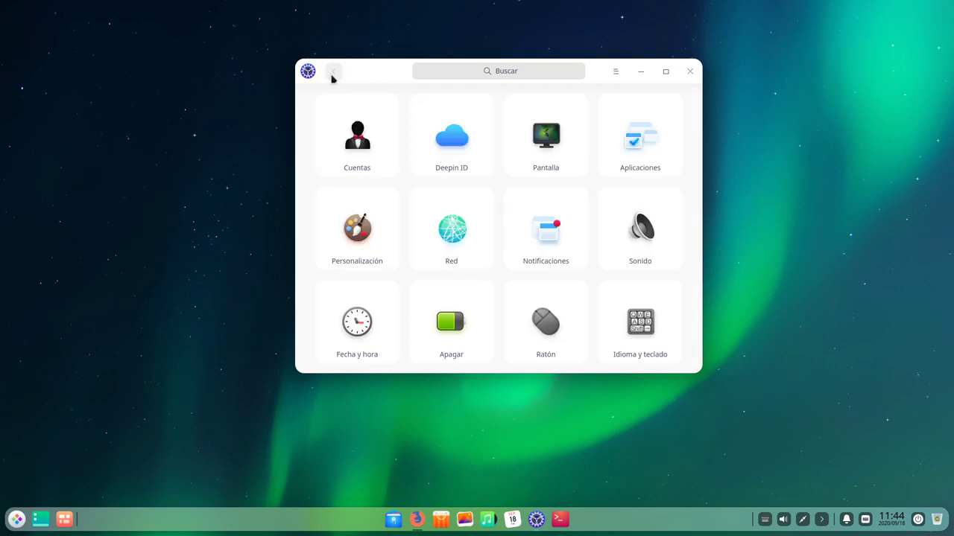
click(452, 151)
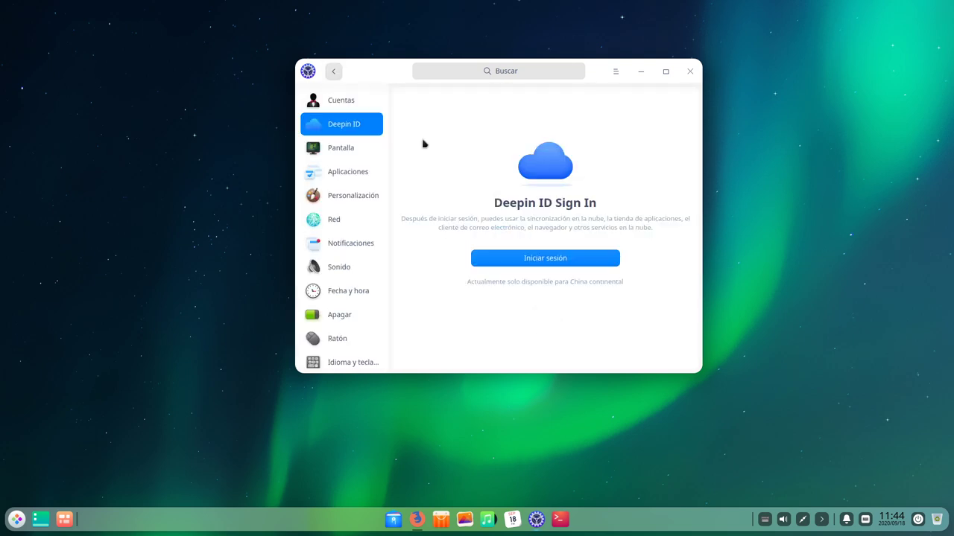
click(334, 73)
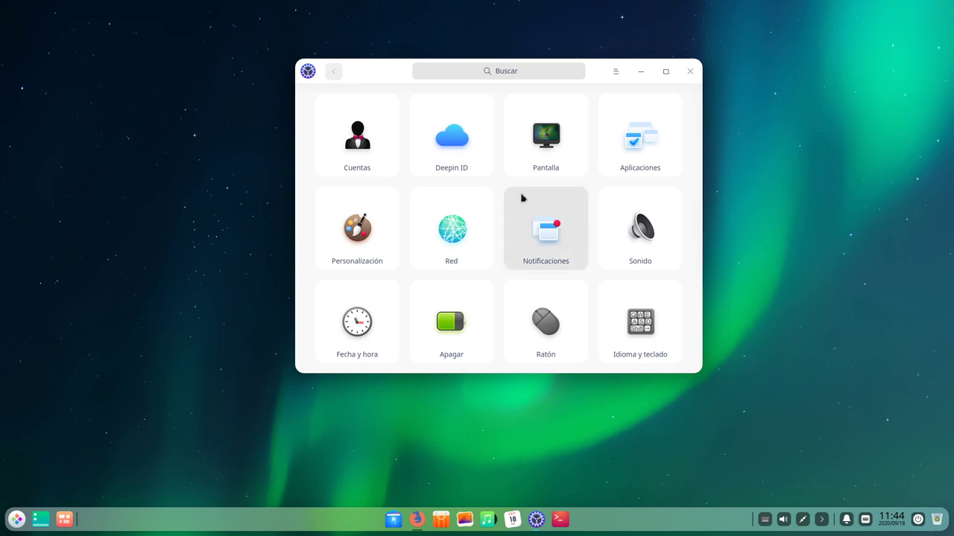
click(543, 151)
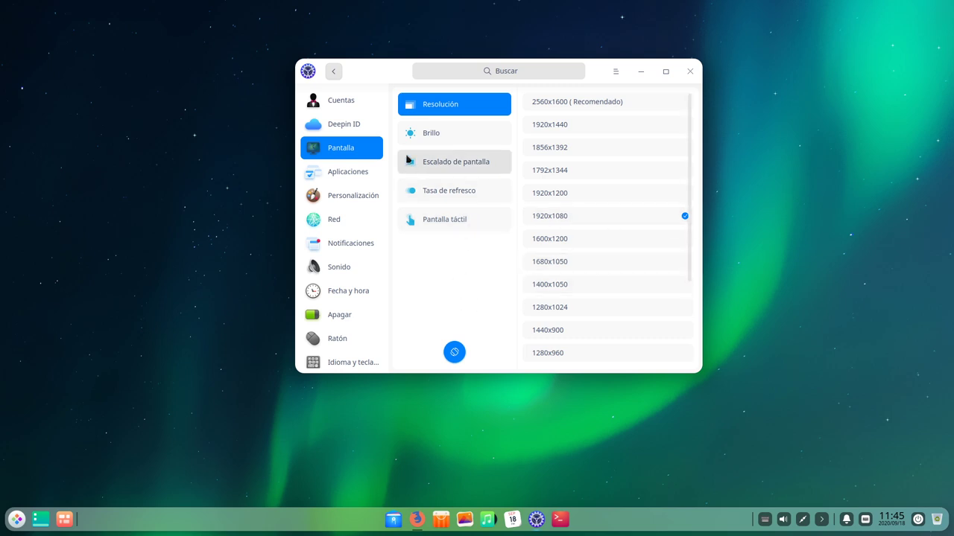
click(333, 71)
Reposition and enlarge the Control Center window, and review the default applications for every category from Navegador to Terminal
drag(383, 74, 293, 57)
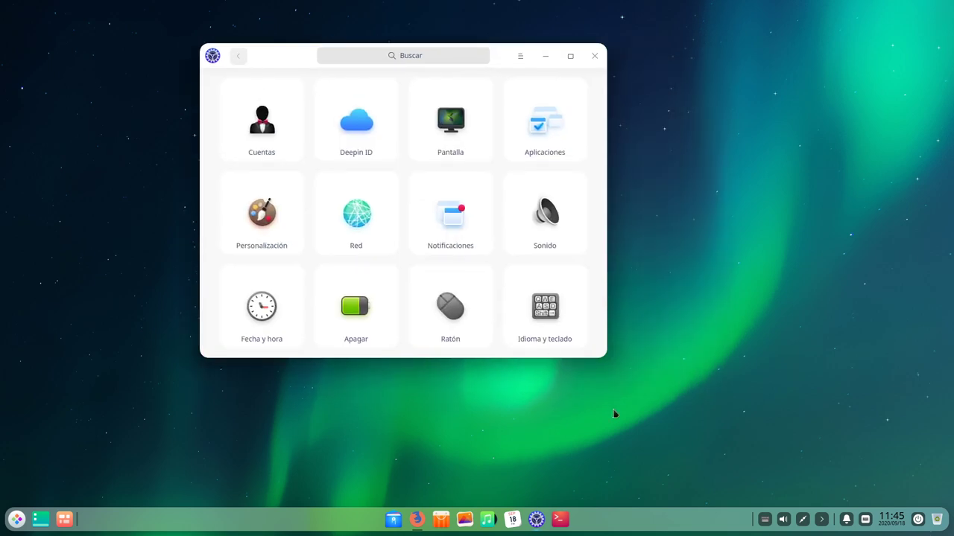
drag(603, 350, 833, 470)
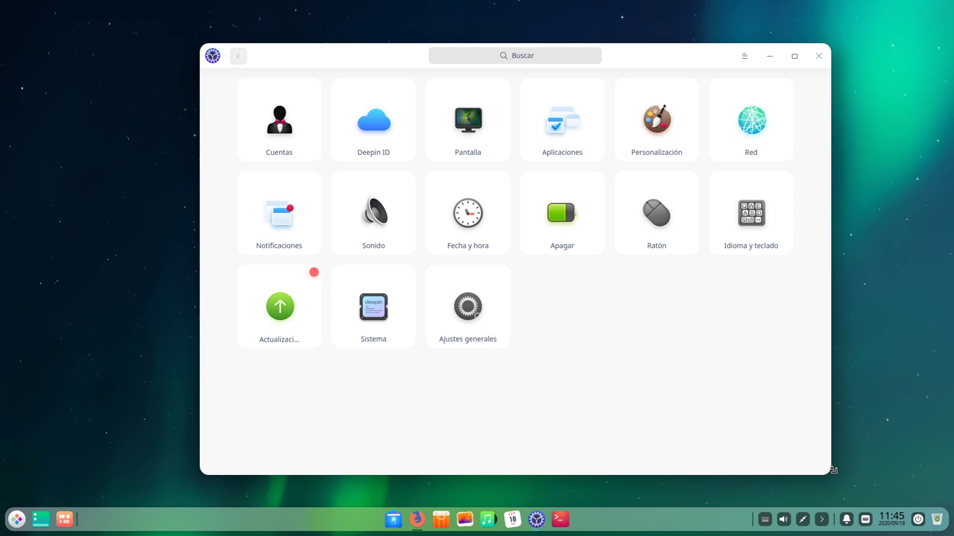
click(567, 131)
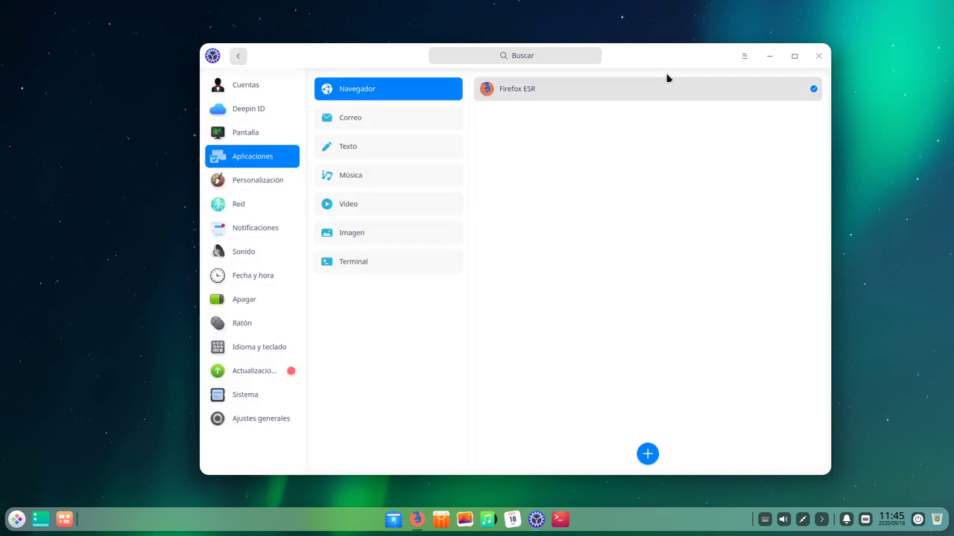
click(368, 121)
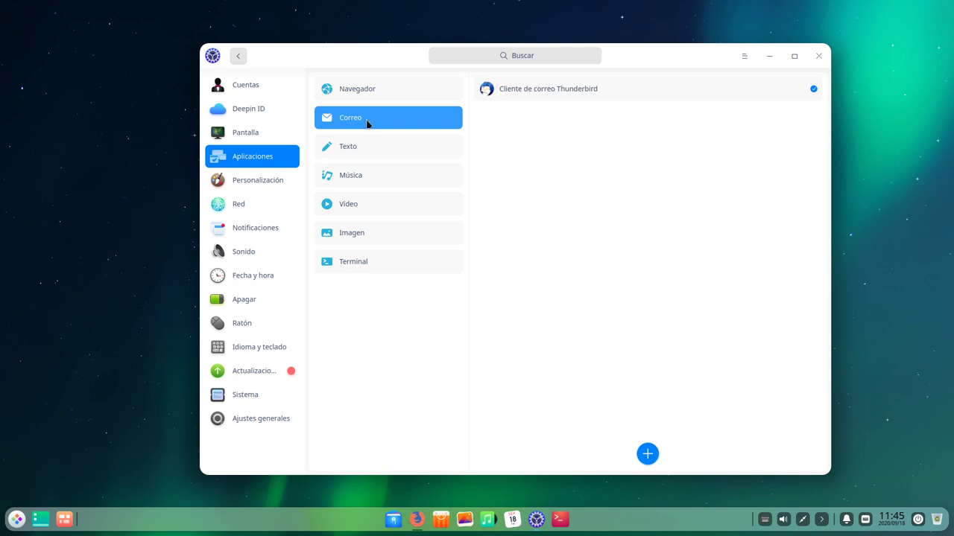
click(364, 145)
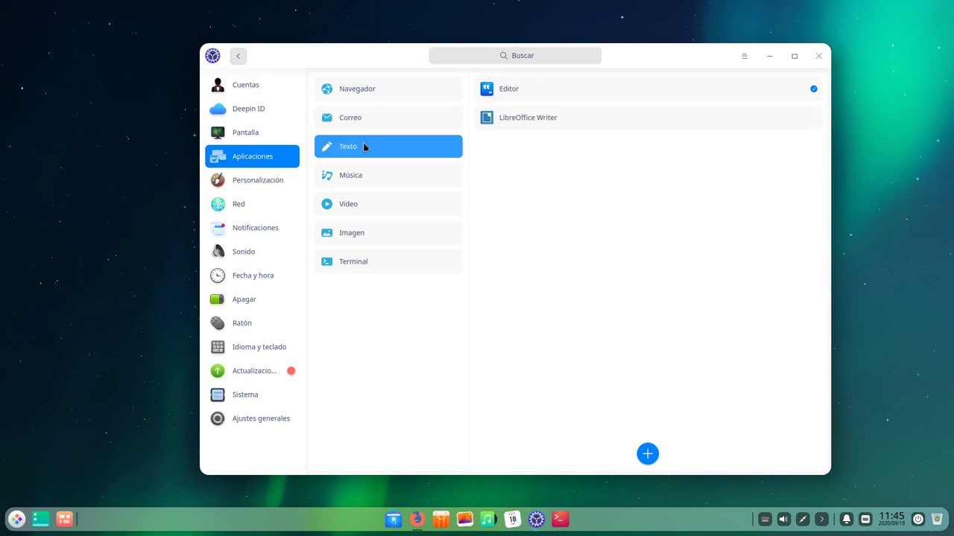
click(385, 179)
click(369, 209)
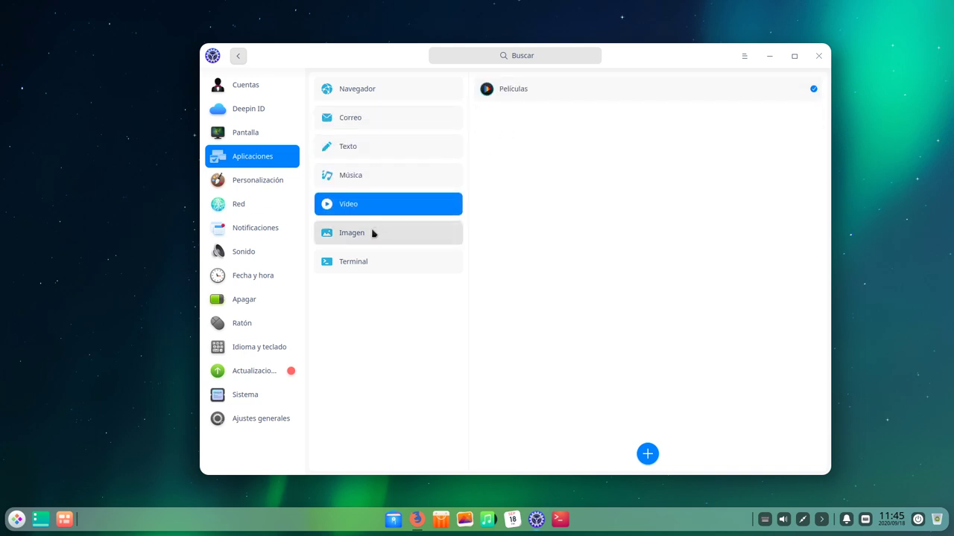
click(373, 234)
click(366, 262)
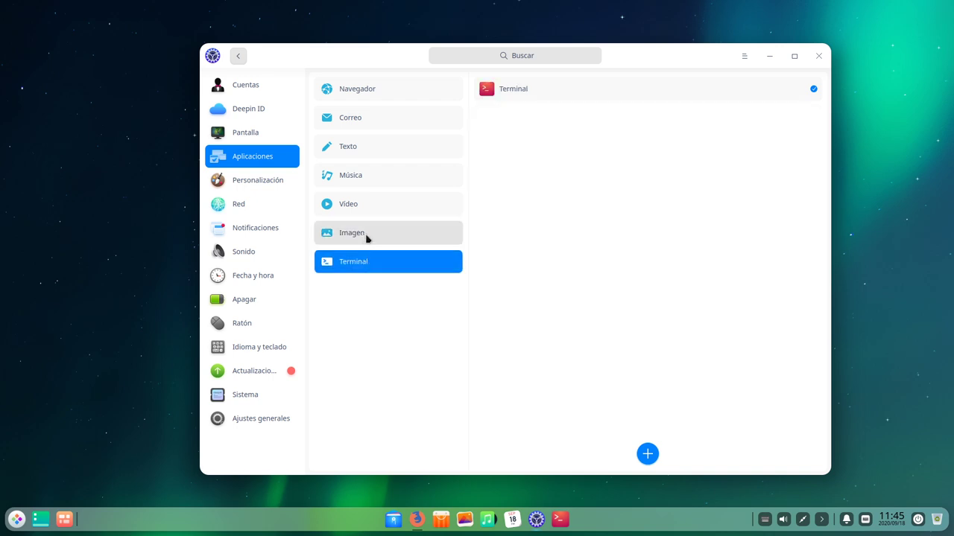
click(366, 239)
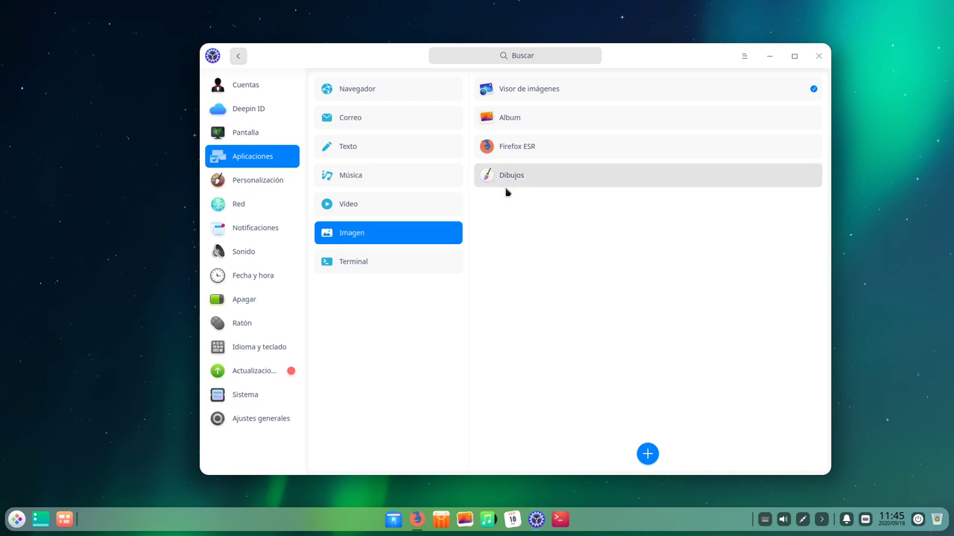
Set the desktop theme to Oscuro in the Personalización settings
click(262, 187)
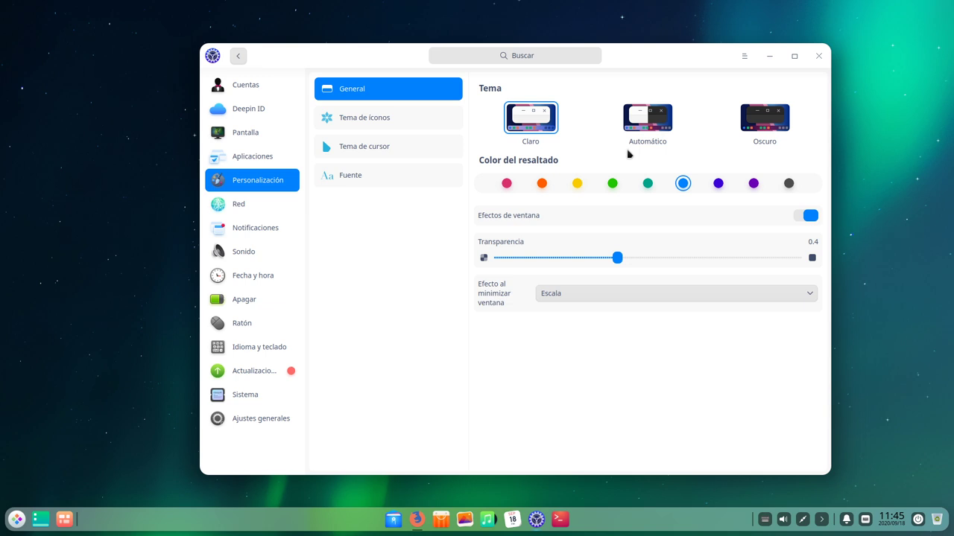
click(757, 125)
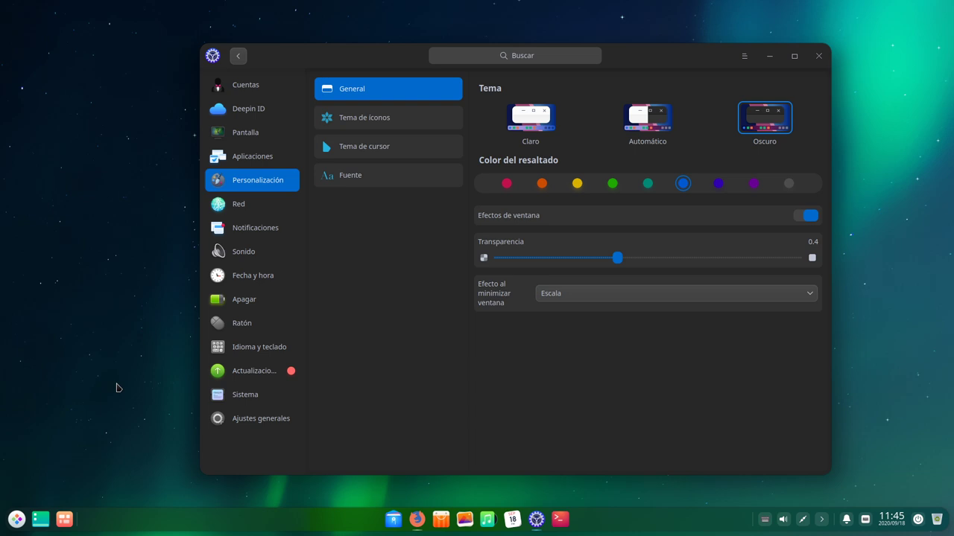
Open the file manager, minimize the Control Center, examine the file manager's dark appearance by moving its window around, and close it
click(394, 519)
click(773, 56)
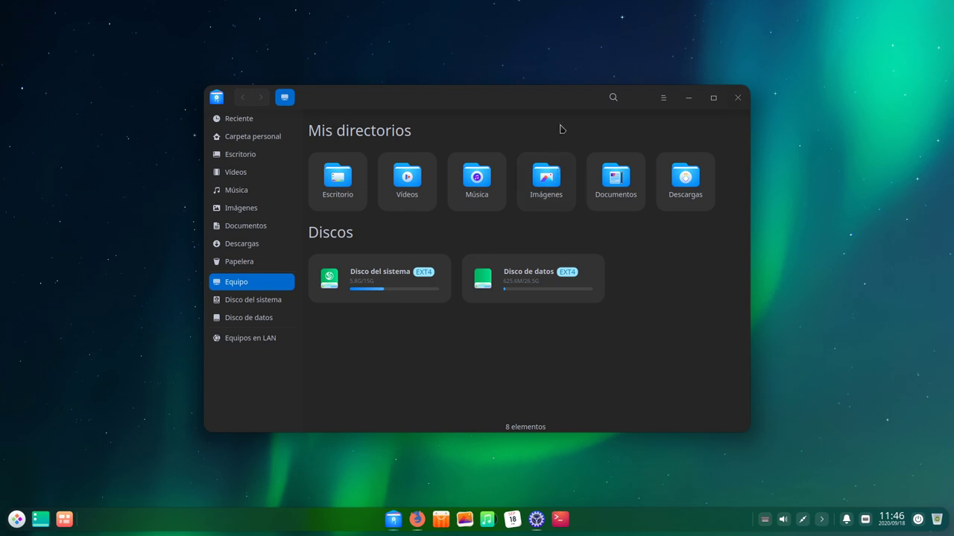
drag(558, 100, 502, 71)
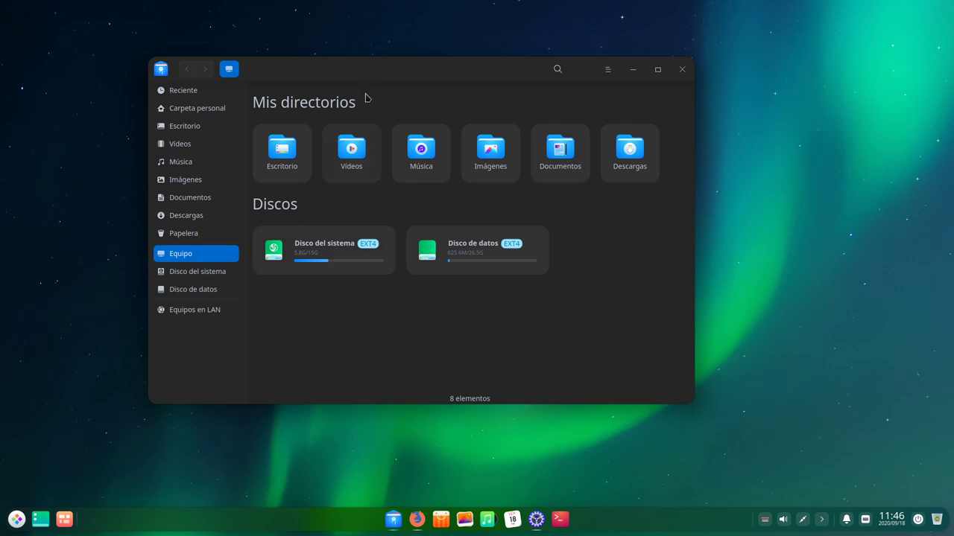
drag(377, 68, 465, 63)
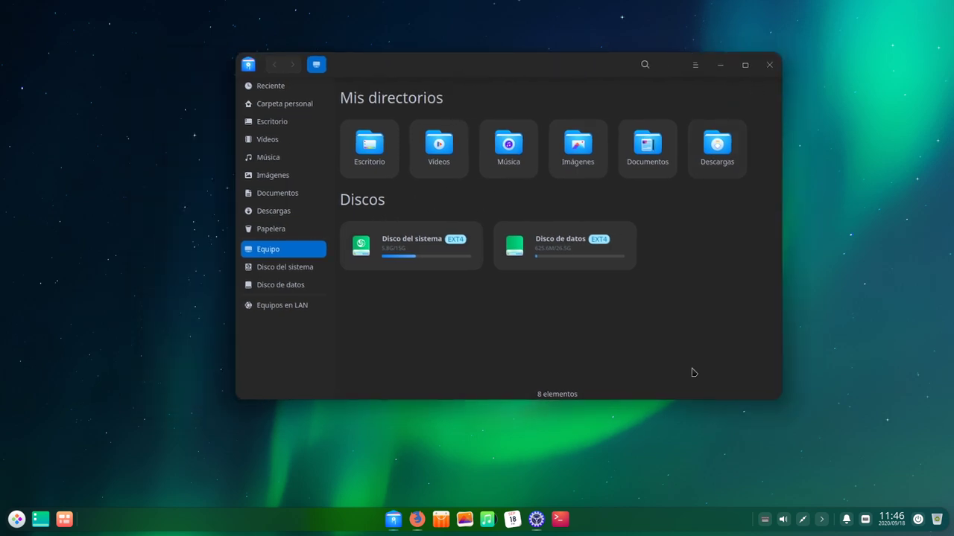
click(770, 65)
Open the terminal and briefly show the launcher to check how both look in the dark theme
click(560, 519)
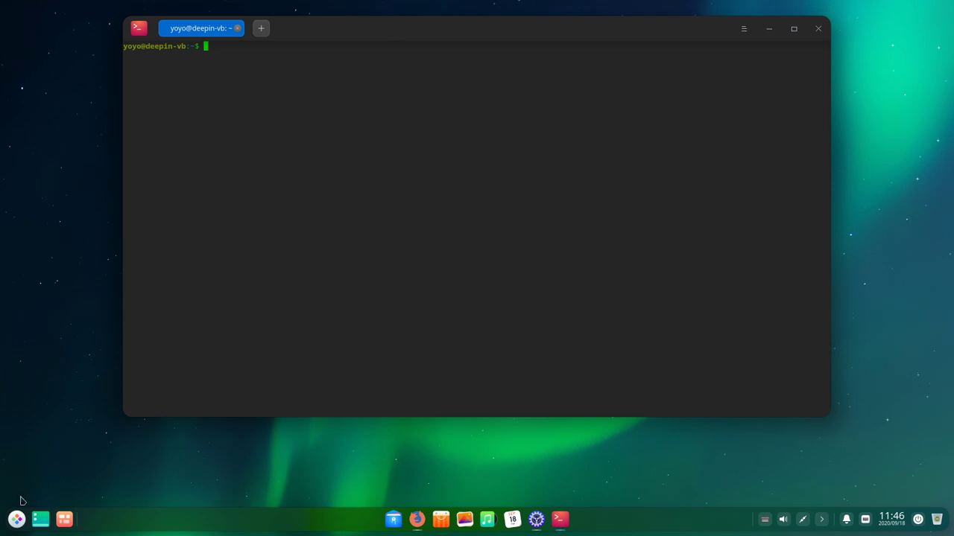
click(16, 519)
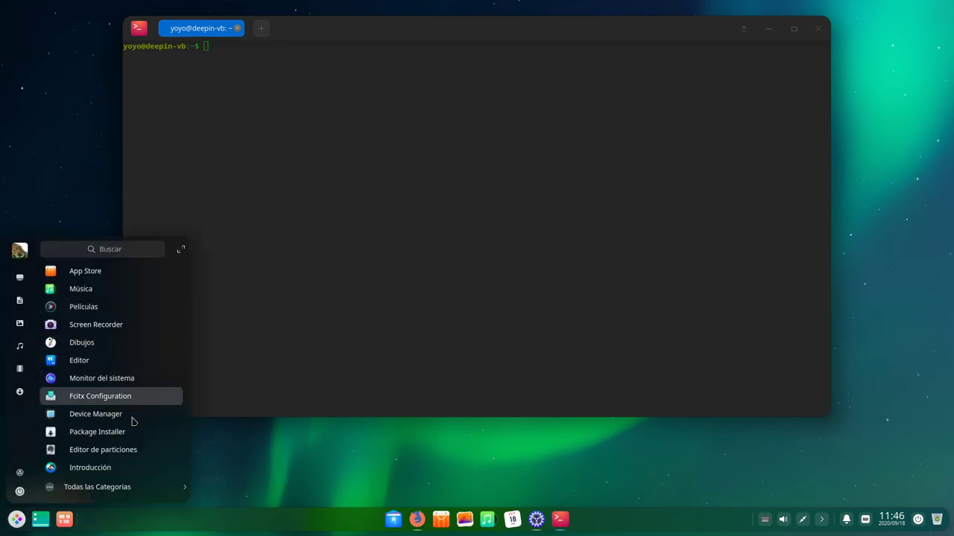
click(395, 464)
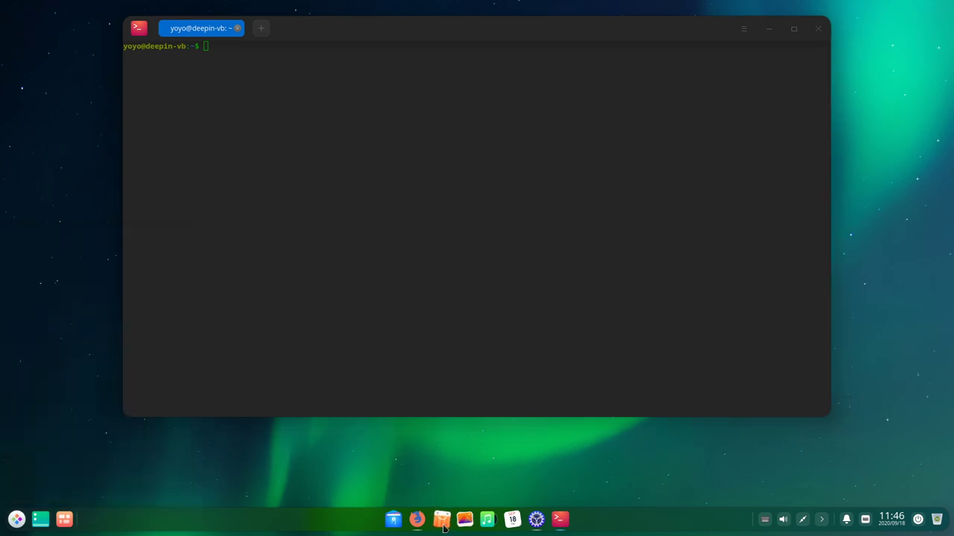
Open App Store from the dock, check its dark appearance, and close both the store and the terminal
click(441, 520)
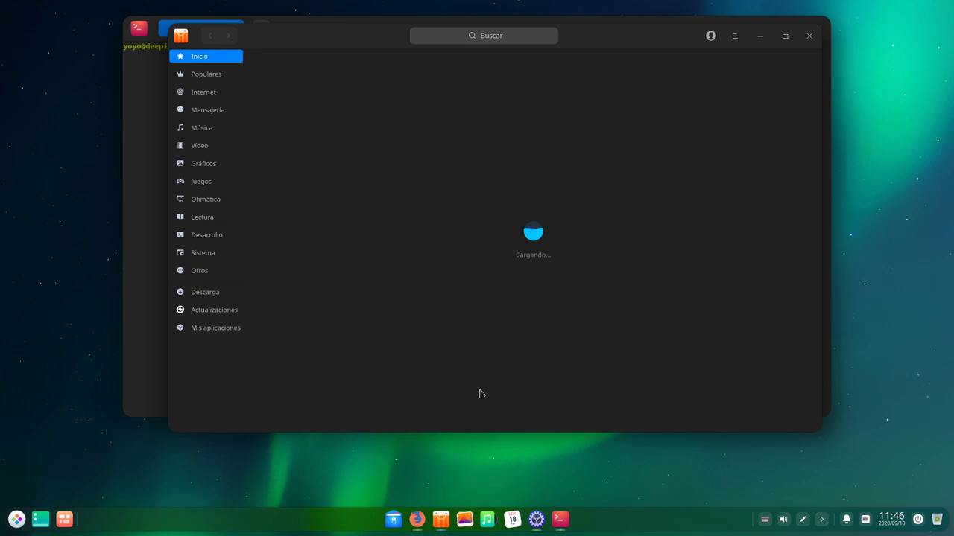
drag(604, 36, 566, 82)
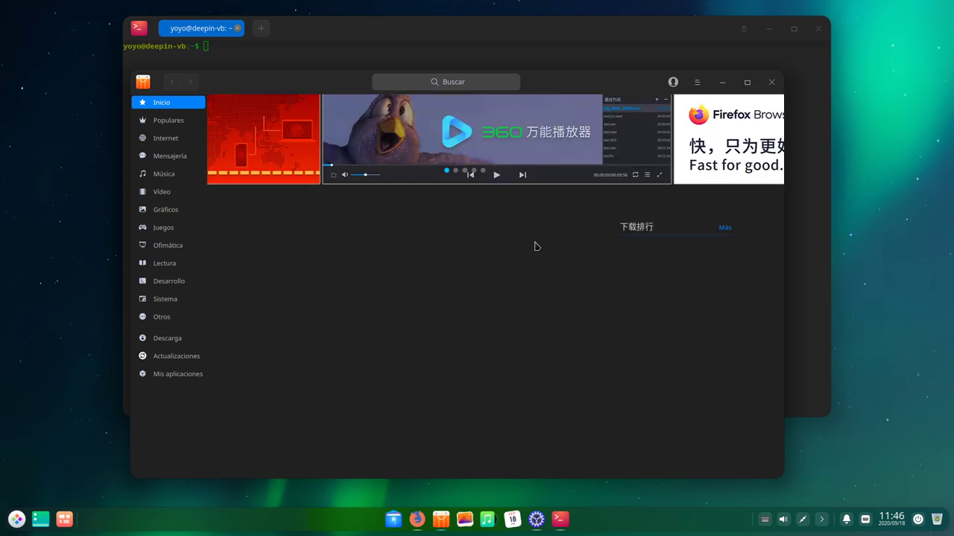
click(772, 83)
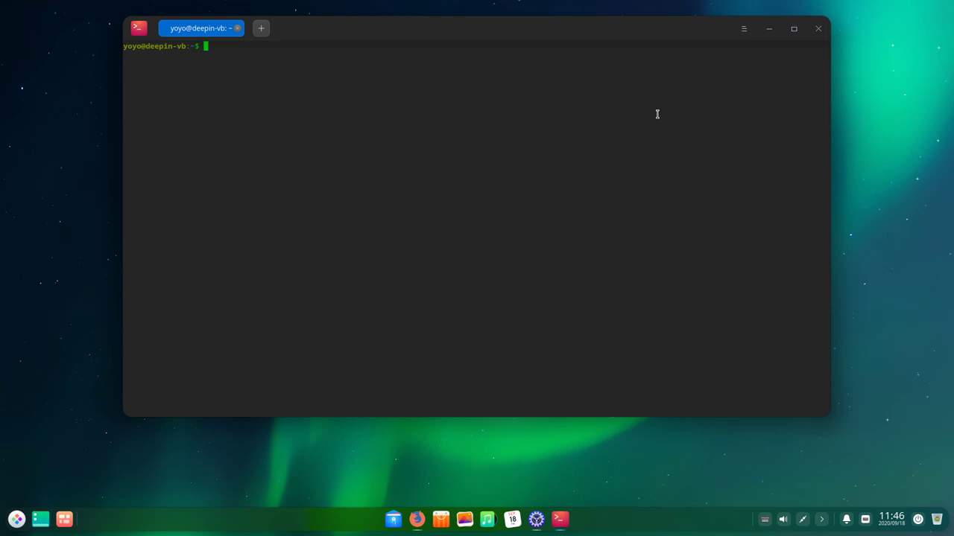
click(817, 29)
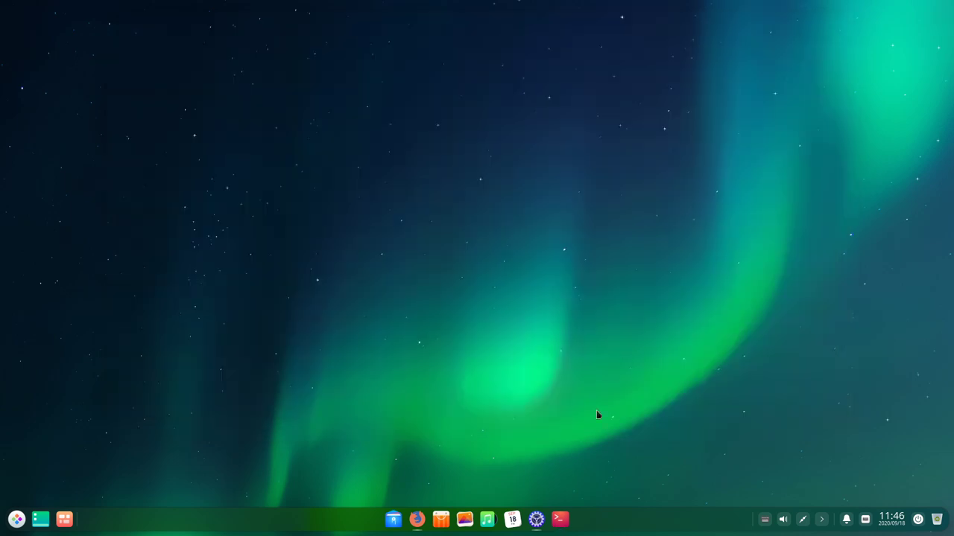
Restore the minimized Control Center and set the desktop theme back to Claro
click(536, 519)
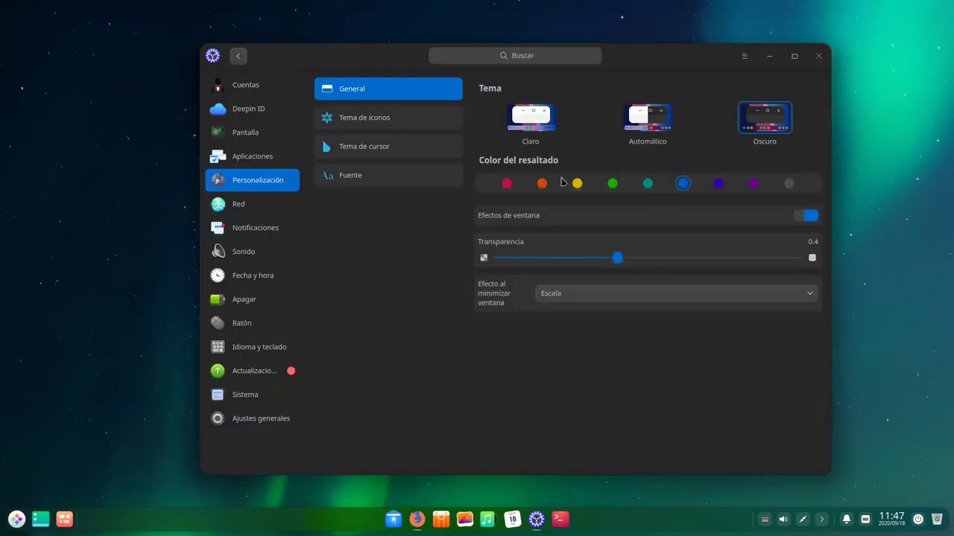
click(521, 113)
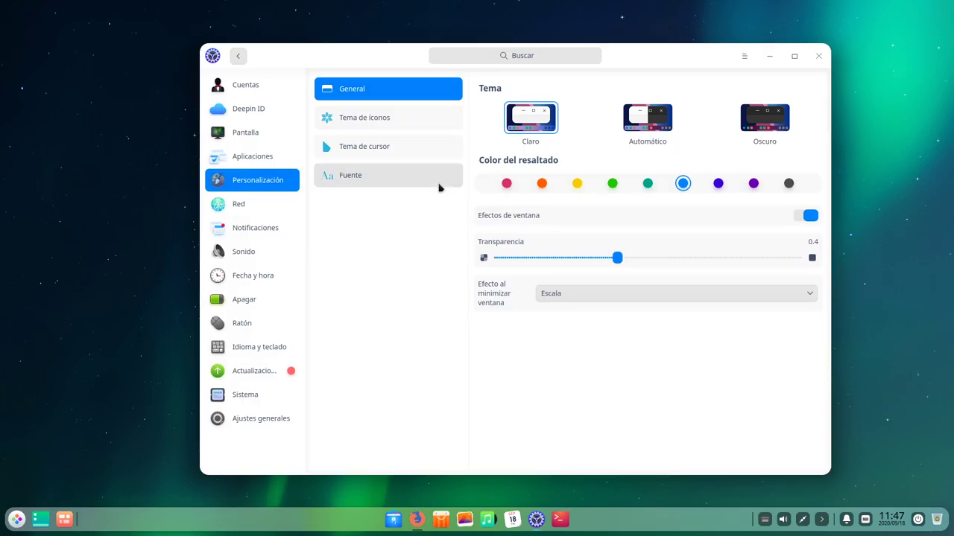
Look through the wired and DSL pages of the Red settings and the notification options for Gestor de archivos
click(256, 213)
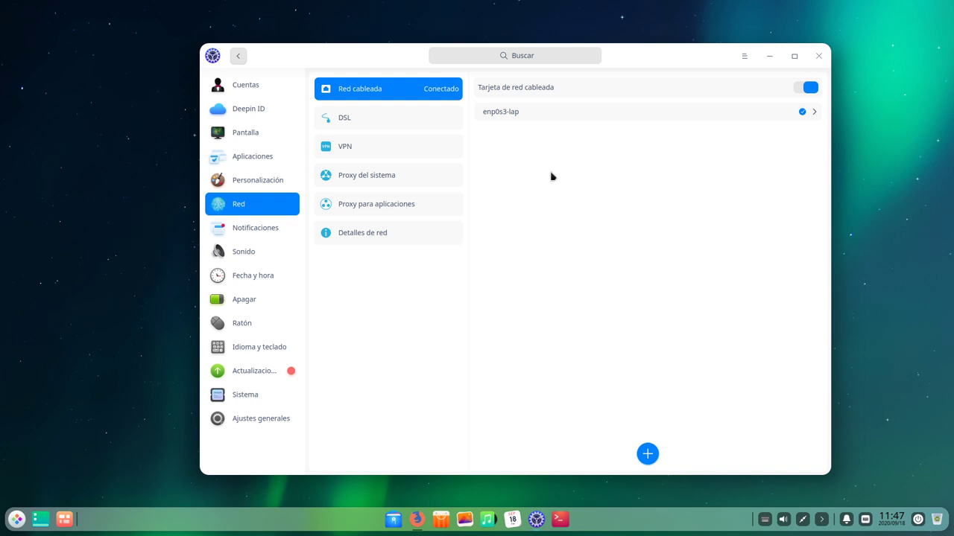
click(351, 120)
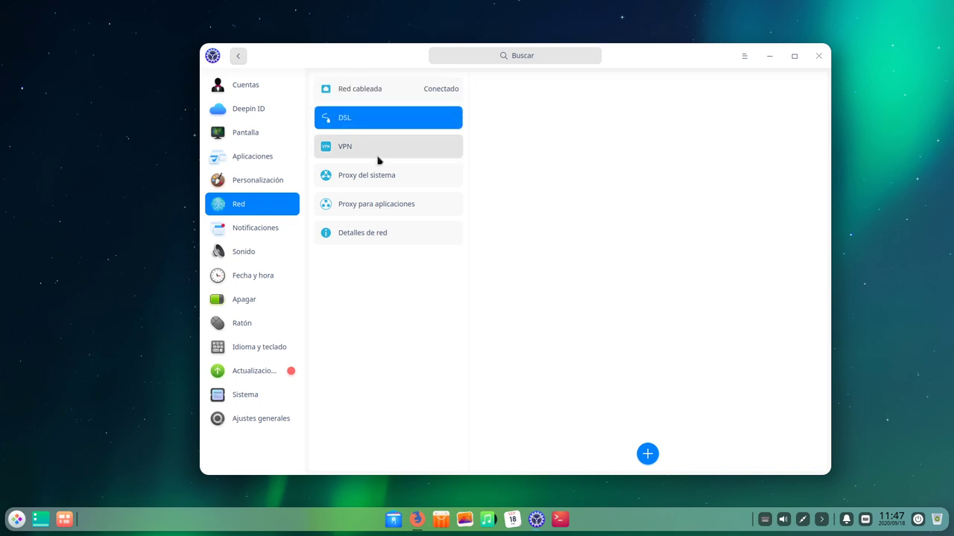
click(256, 231)
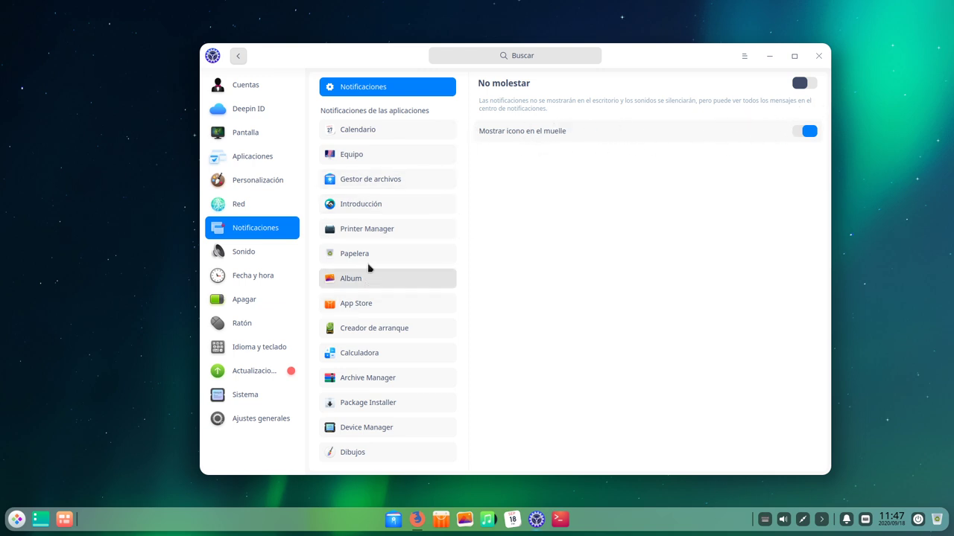
click(384, 188)
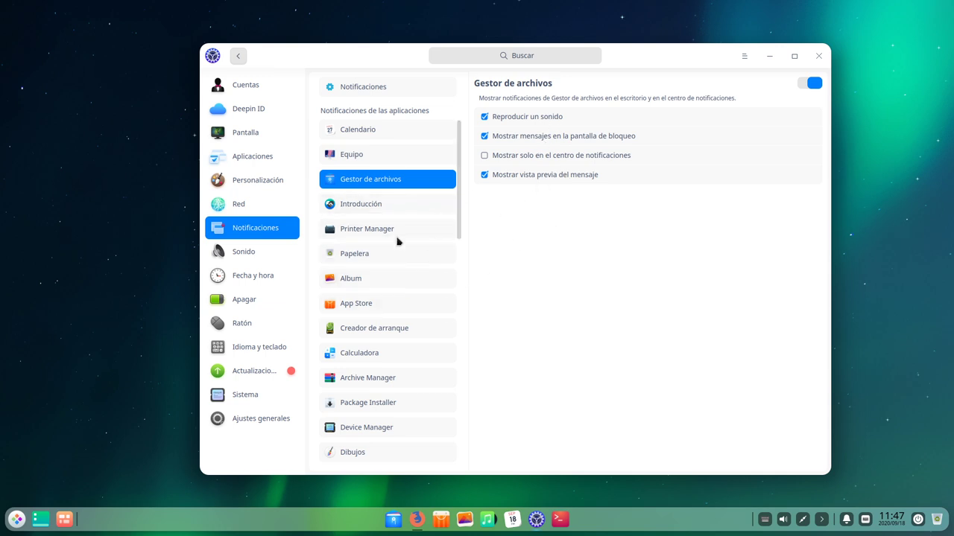
Review the Sonido settings for Altavoz, Micrófono, Avanzado and Efectos de sonido
click(239, 251)
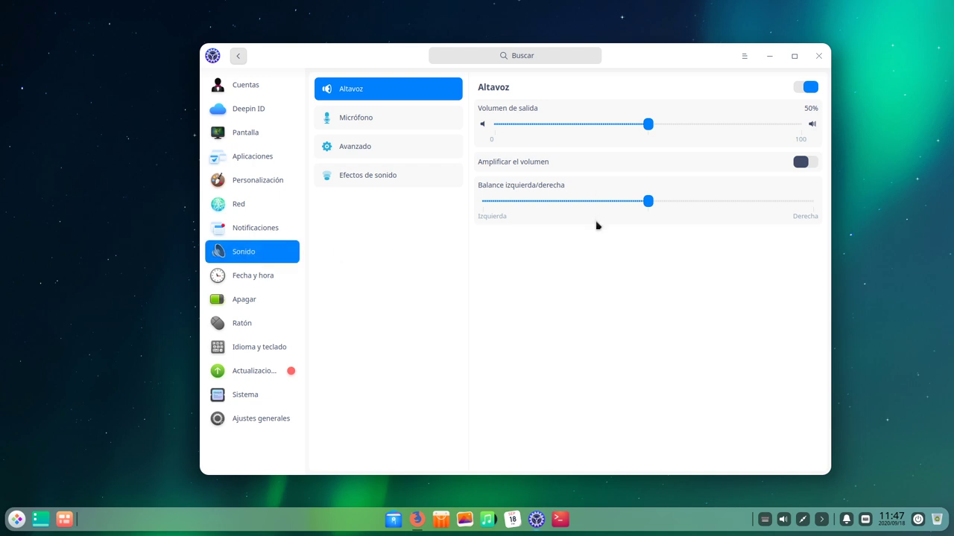
click(395, 129)
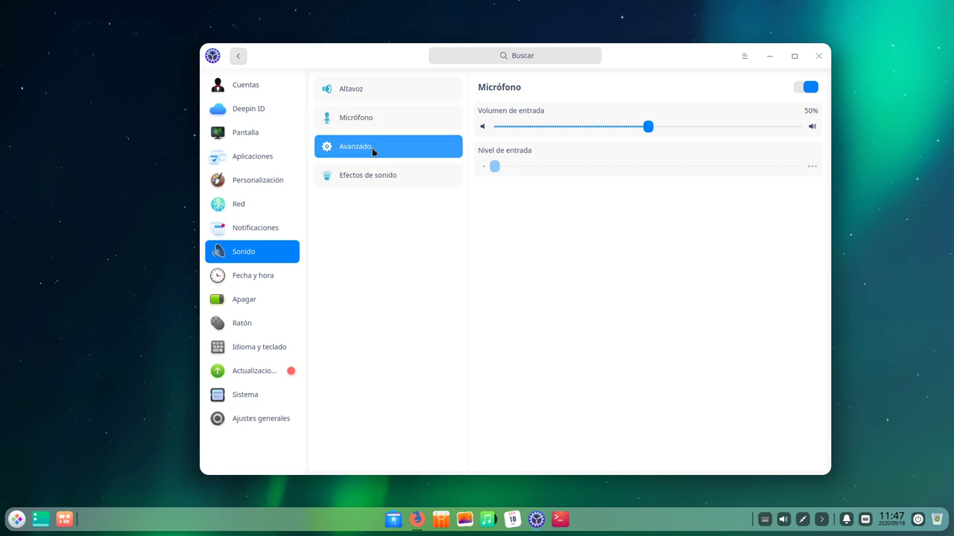
click(372, 151)
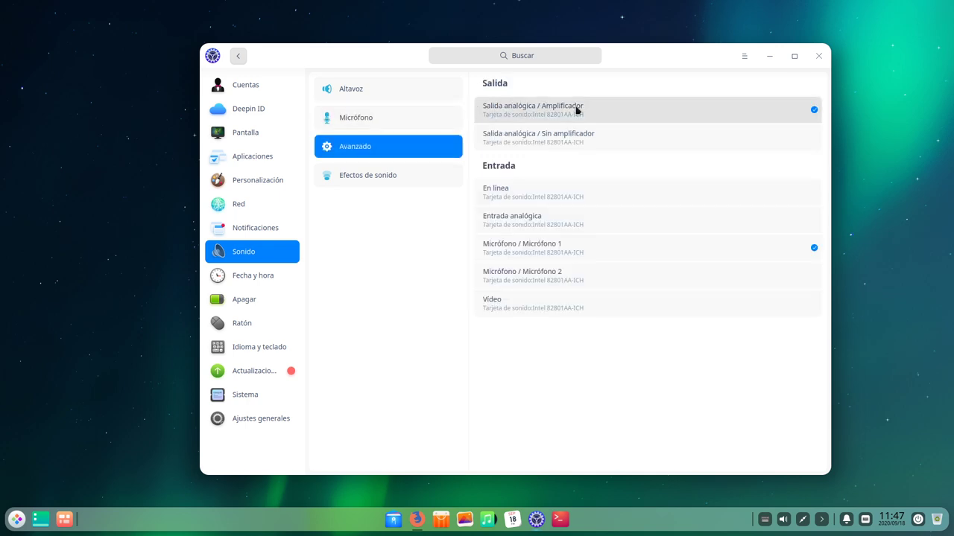
click(386, 184)
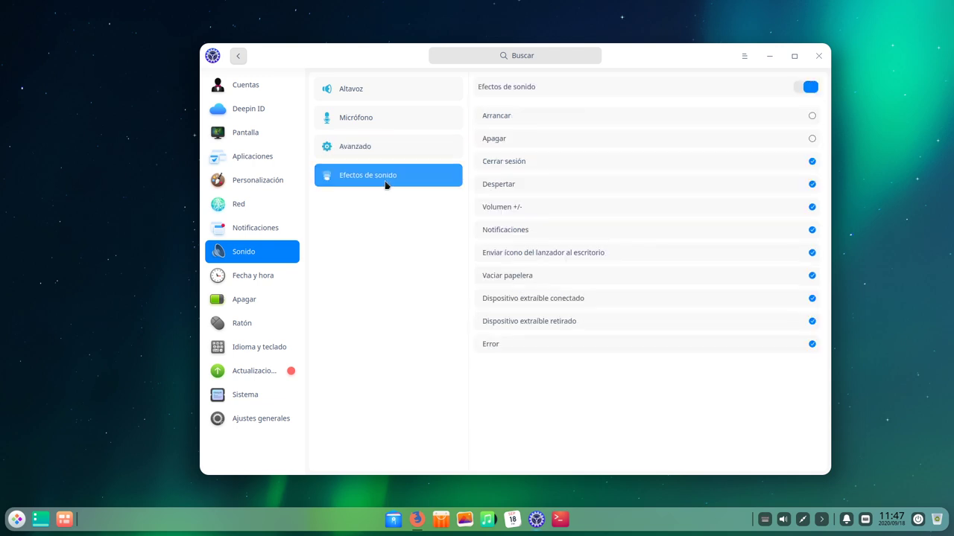
Review the Fecha y hora settings with the time zone list and the general Apagar settings
click(273, 277)
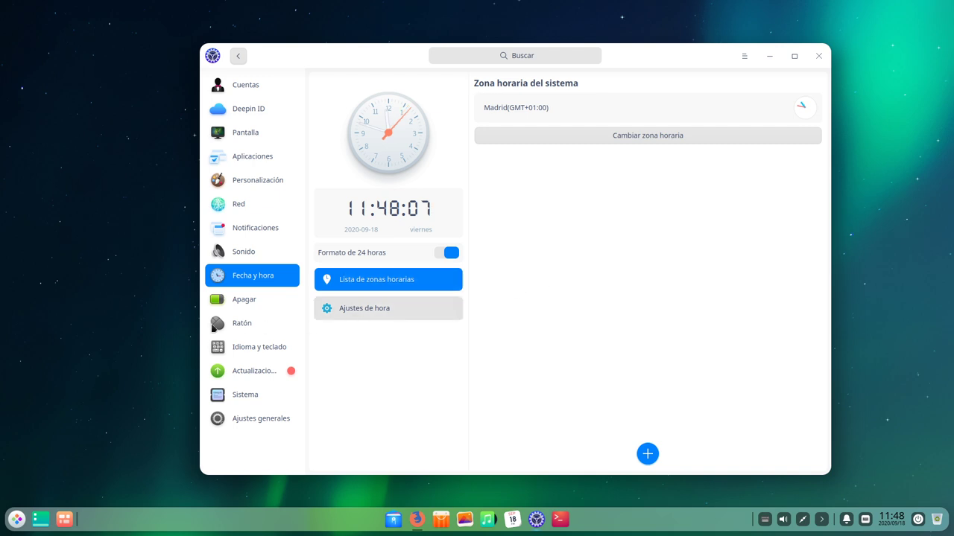
click(258, 302)
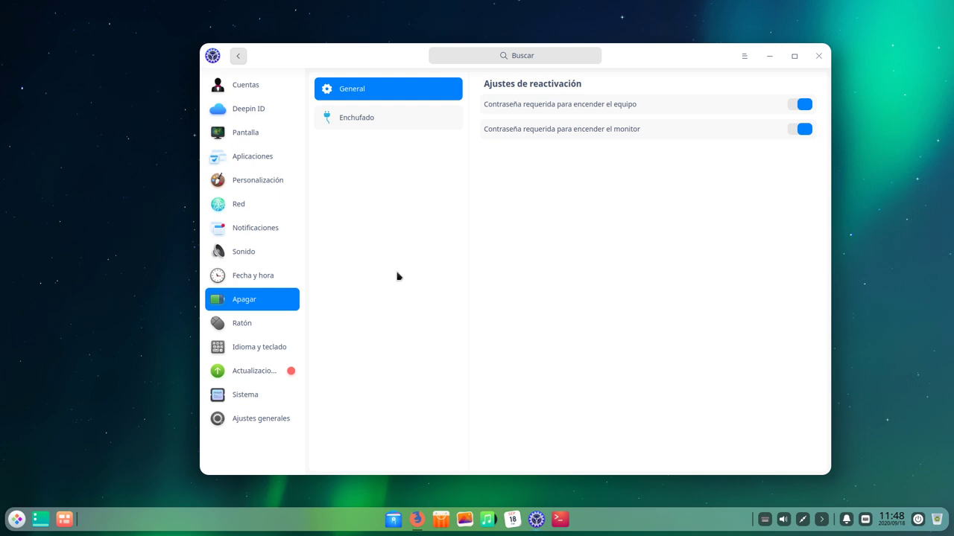
Review the General and Ratón pages of the Ratón settings and try the double-click test area
click(265, 329)
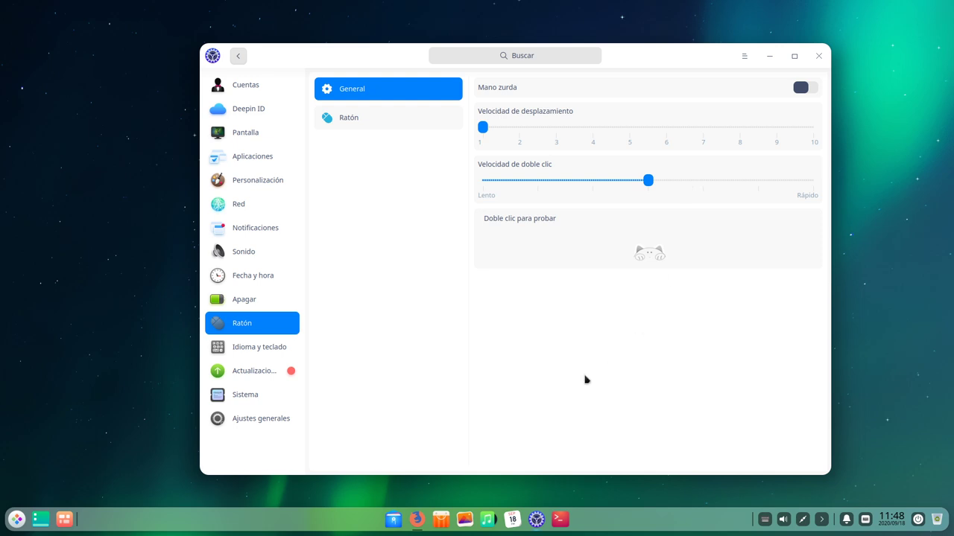
double_click(641, 258)
double_click(641, 258)
double_click(647, 254)
click(387, 121)
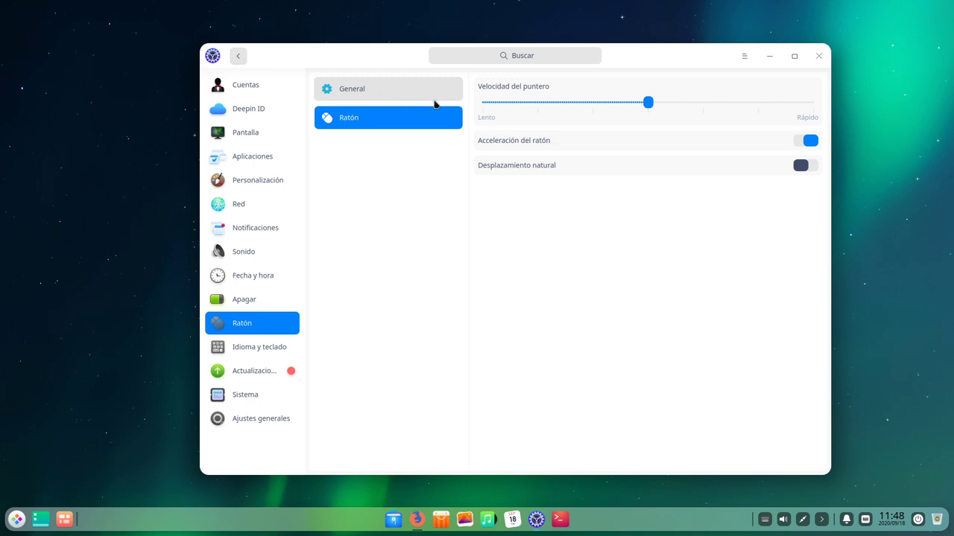
click(381, 96)
Look through the General, Distribución del teclado and Idioma del sistema pages of Idioma y teclado
click(287, 341)
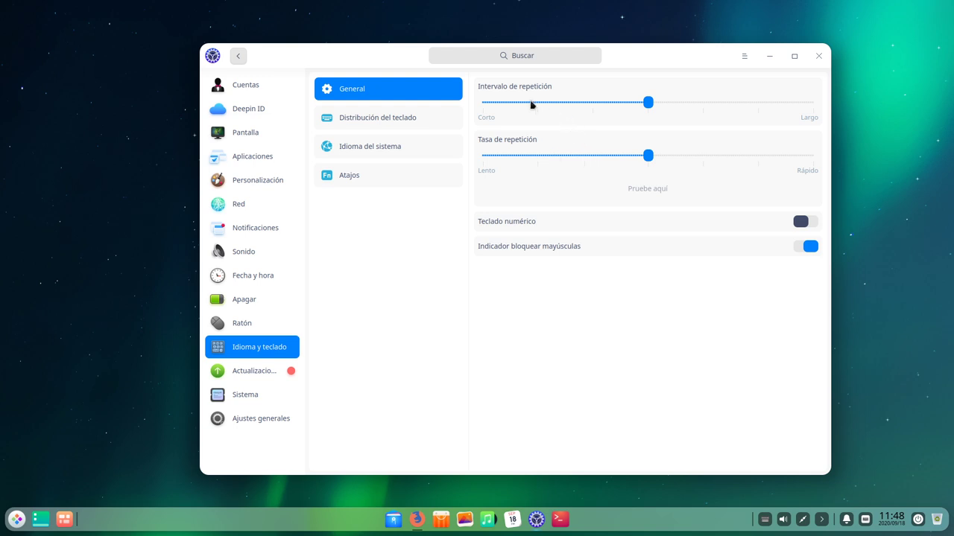
click(403, 122)
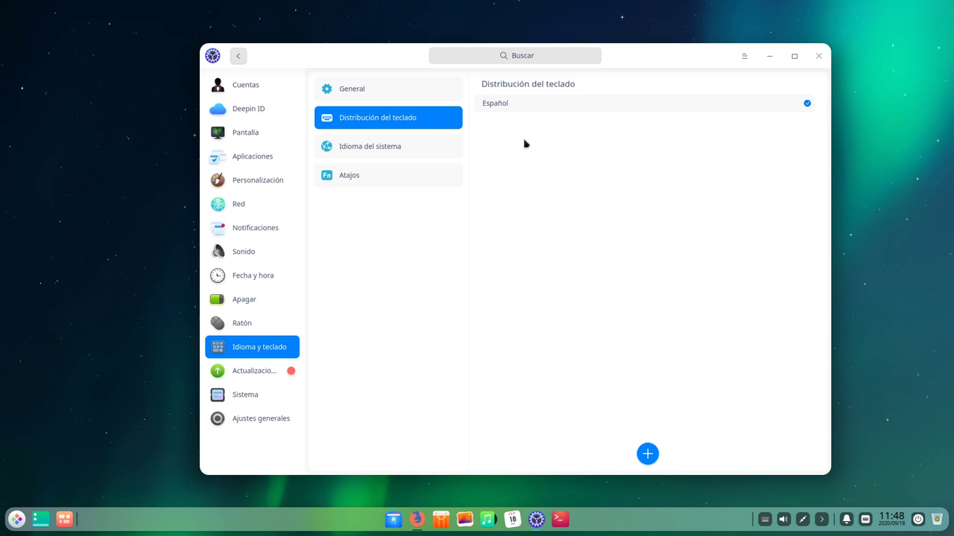
click(389, 148)
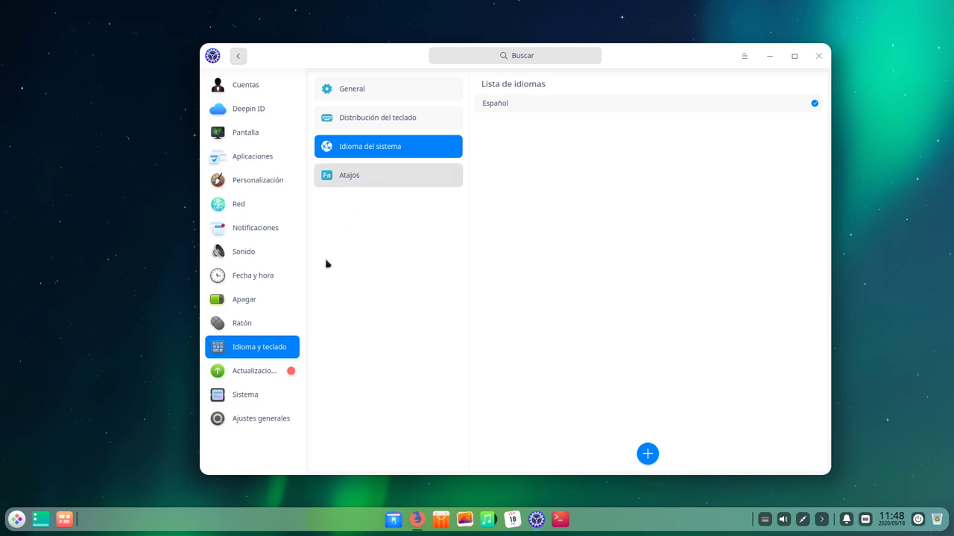
Review the Actualizaciones section and its automatic update settings, ending back on the updates page
click(252, 378)
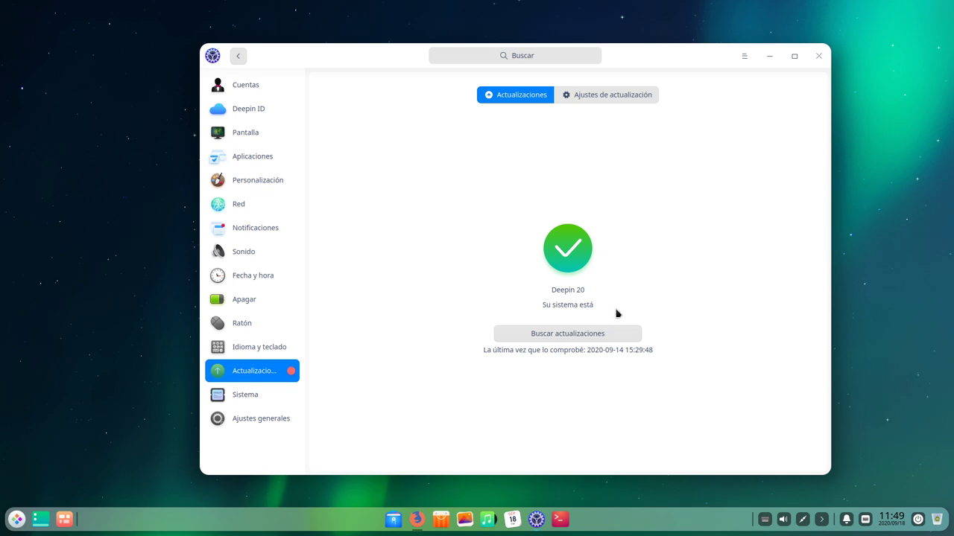
click(609, 97)
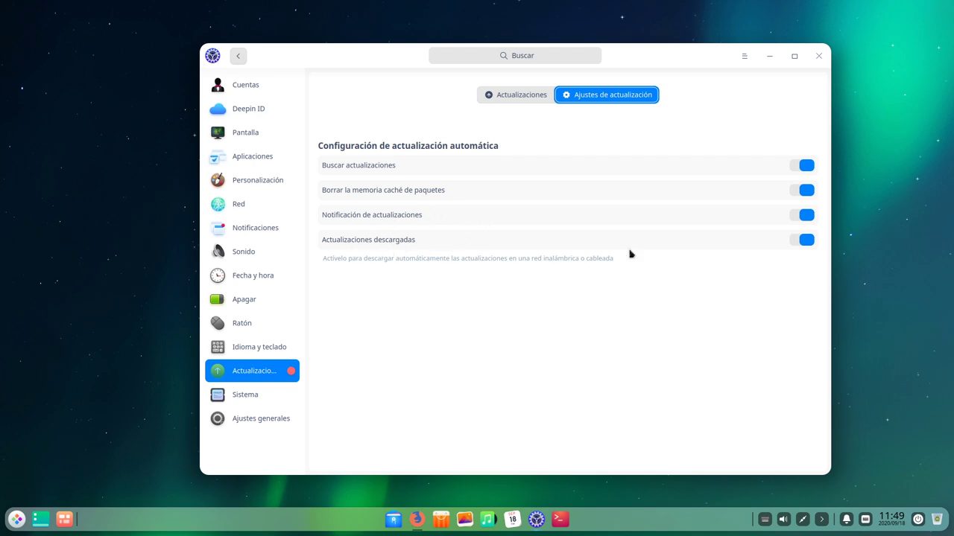
click(521, 96)
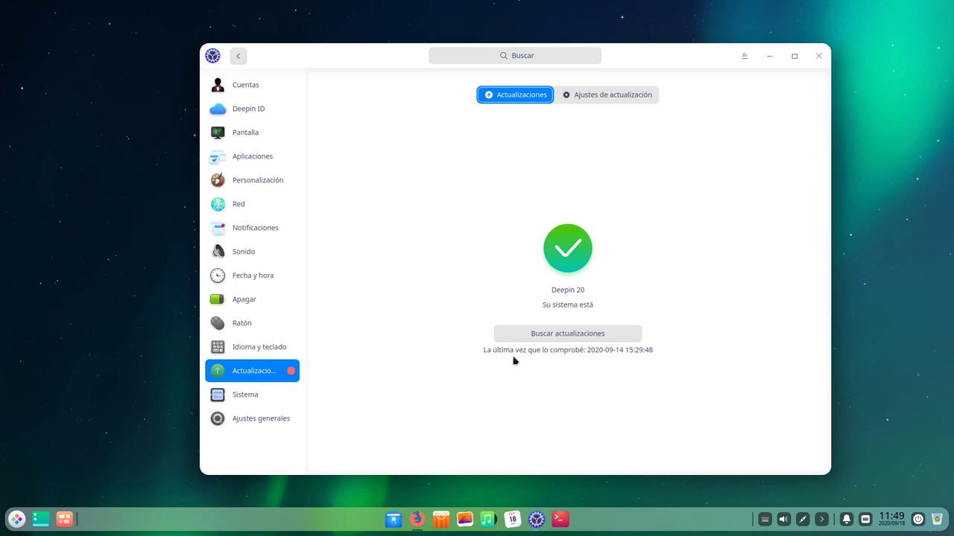
Examine the Acerca del equipo details in Sistema and skim the Licencia text to its end
click(255, 399)
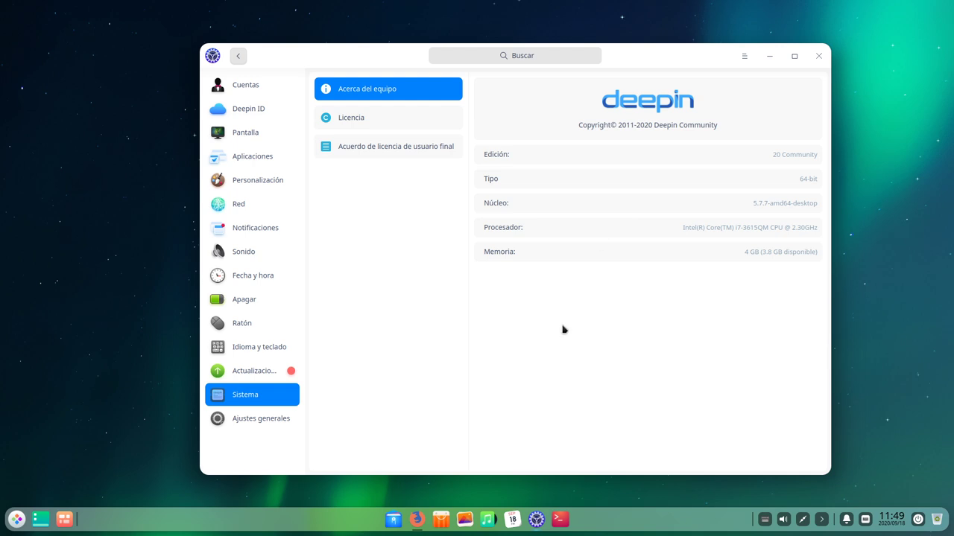
click(381, 115)
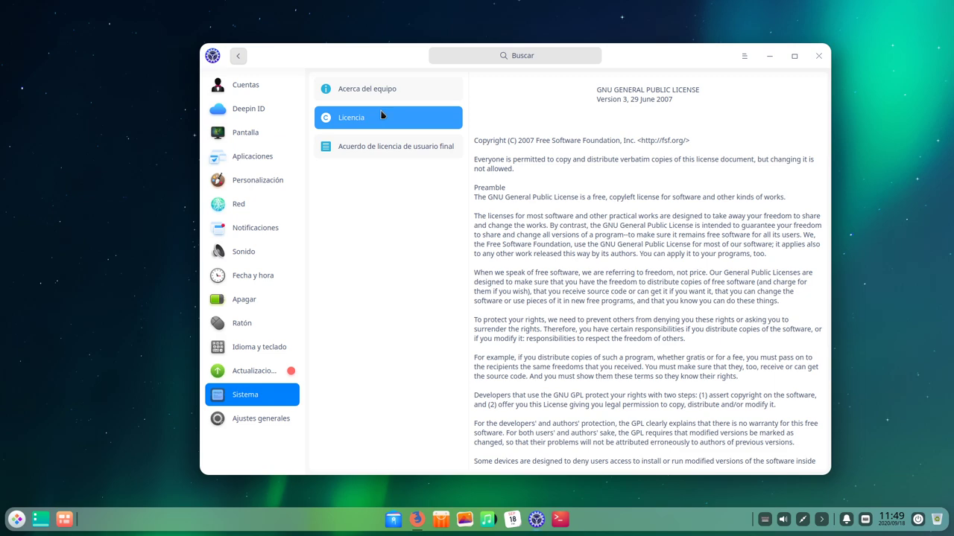
scroll(687, 365, down, 5)
scroll(687, 363, down, 15)
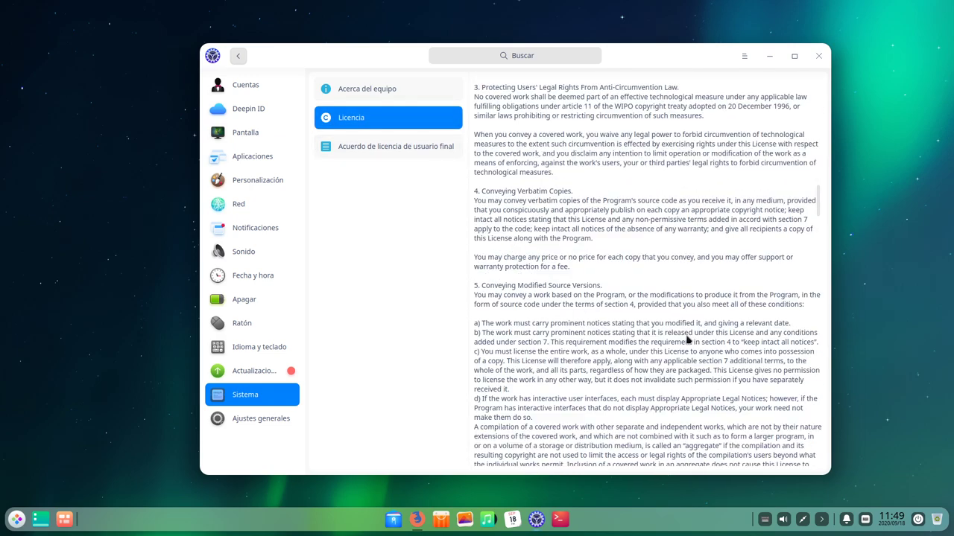
scroll(689, 312, down, 3)
scroll(689, 310, down, 15)
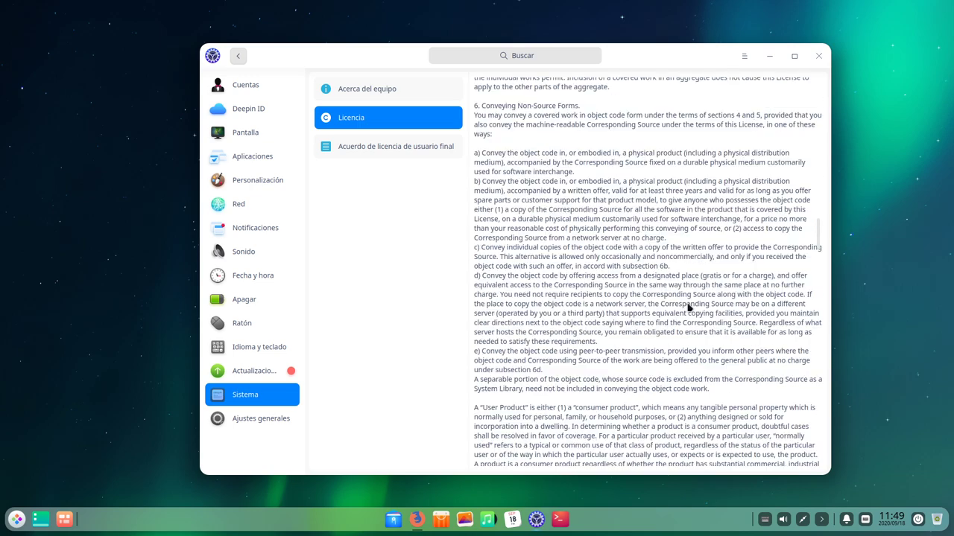
scroll(688, 281, down, 15)
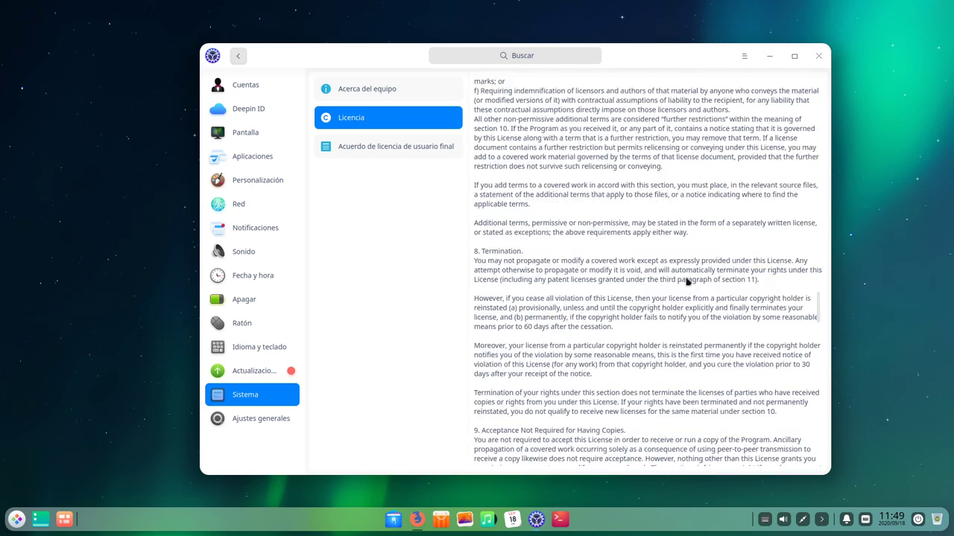
scroll(684, 281, down, 10)
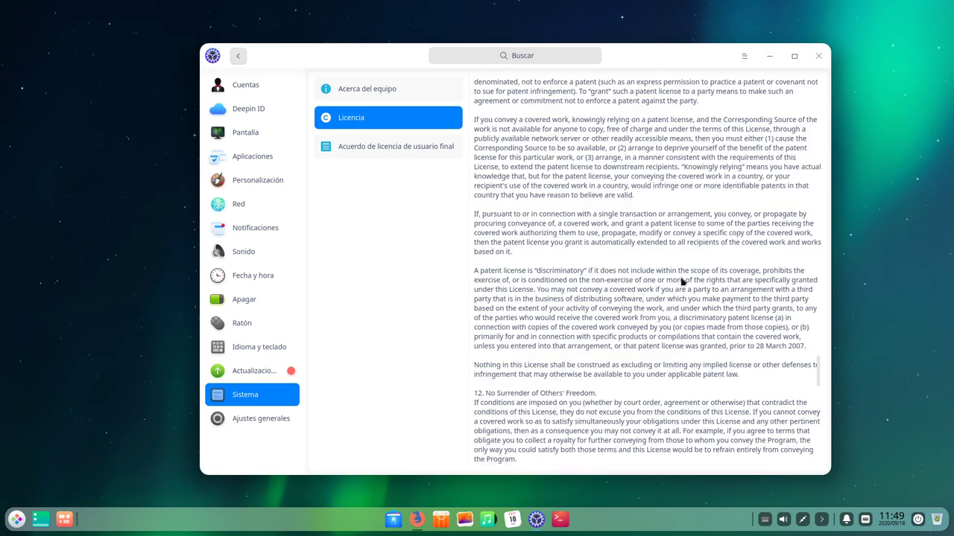
scroll(682, 278, down, 10)
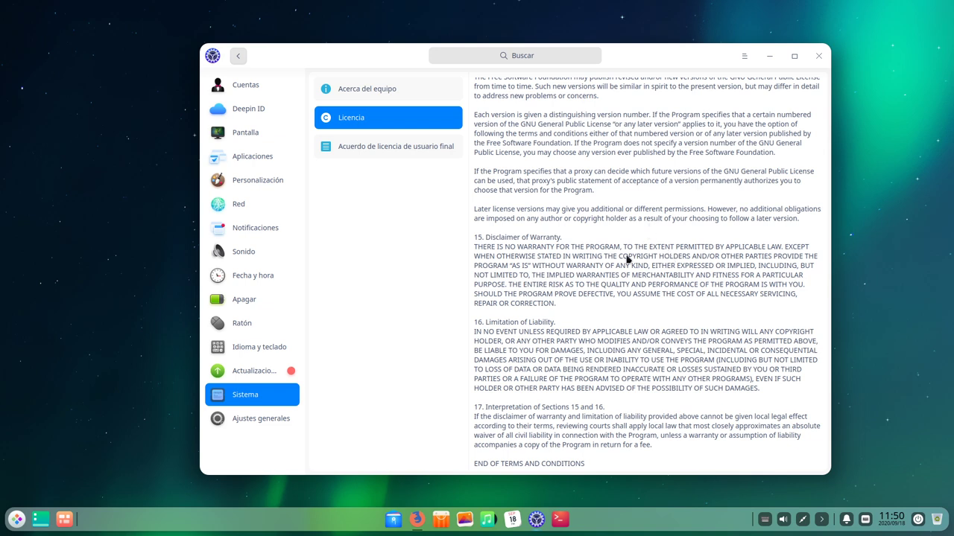
Skim the Acuerdo de licencia de usuario final in the Sistema settings
click(421, 146)
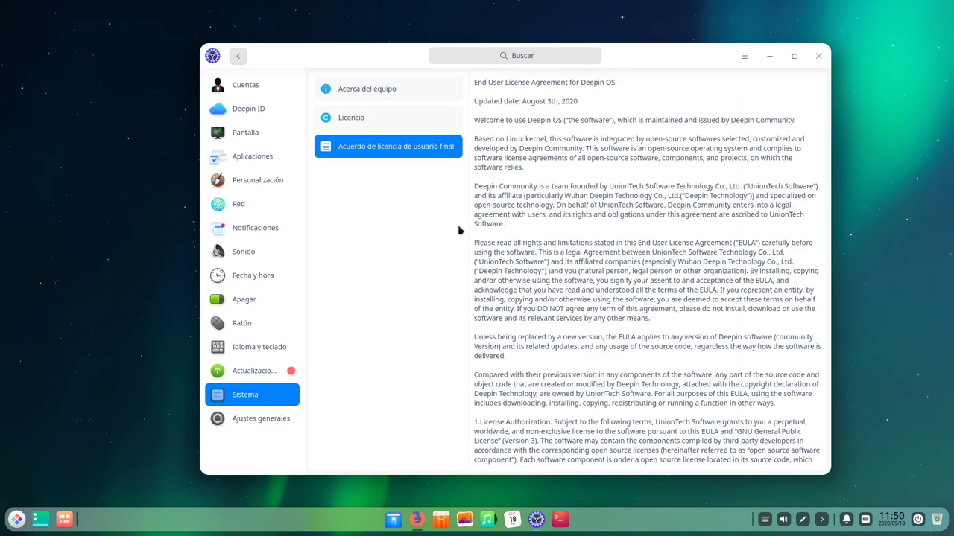
scroll(555, 286, down, 6)
scroll(555, 285, down, 15)
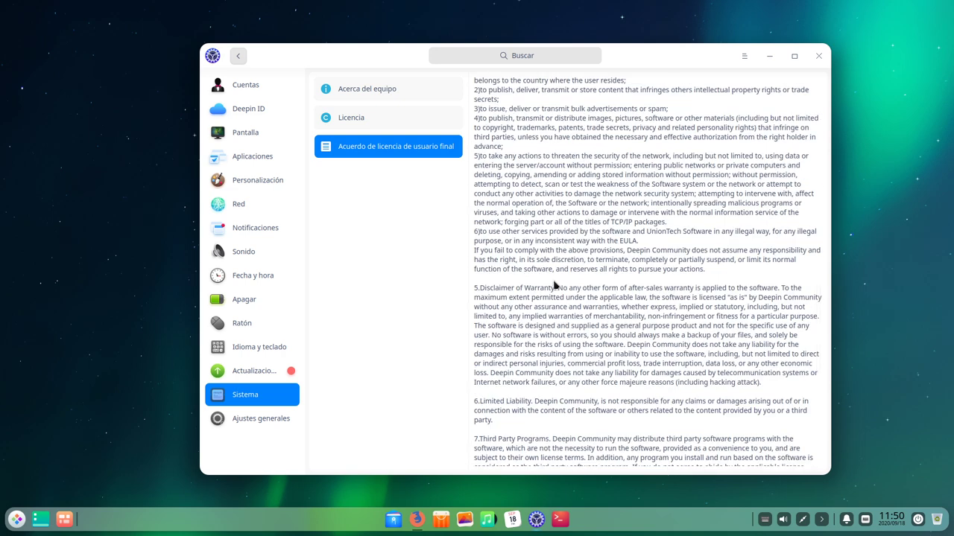
Review Menú de arranque and Experiencia de usuario in Ajustes generales, and return to the Control Center overview
click(277, 424)
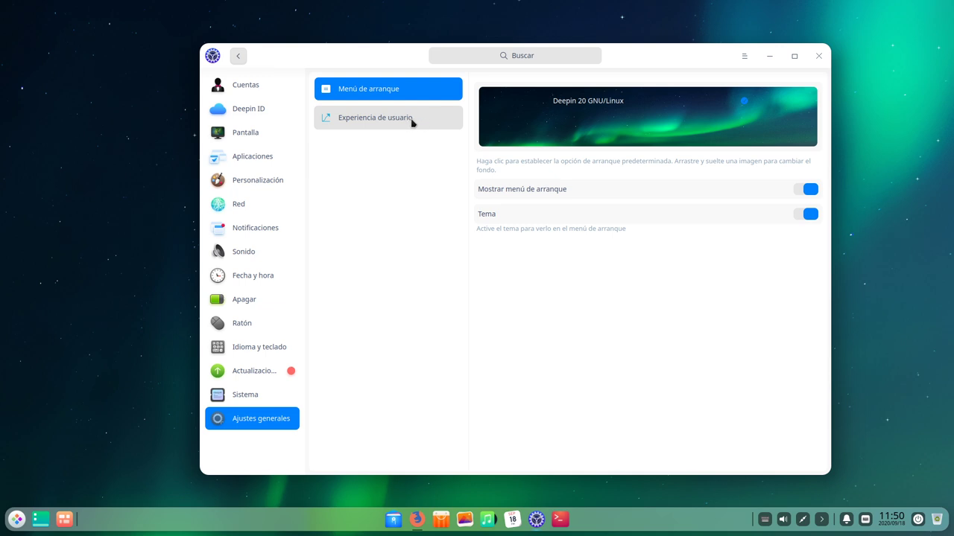
click(373, 122)
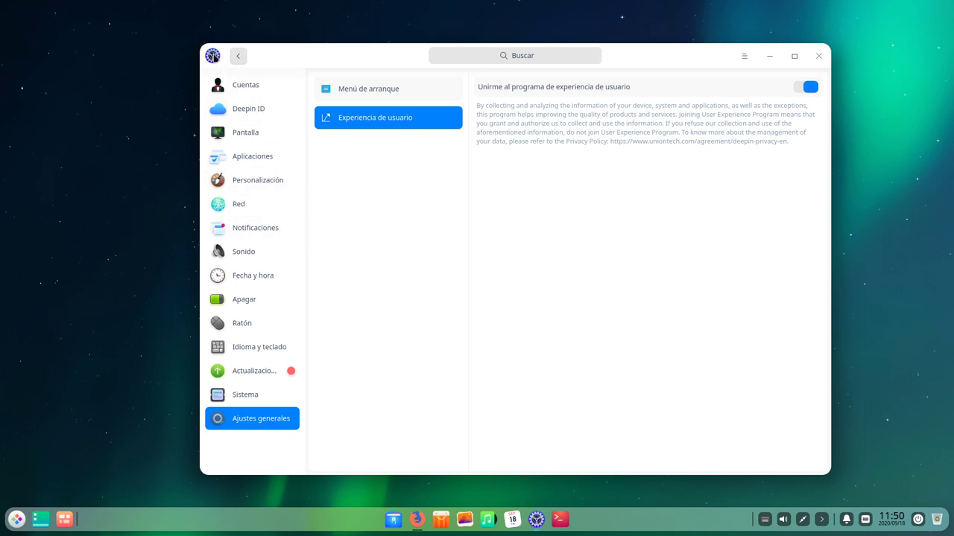
click(238, 57)
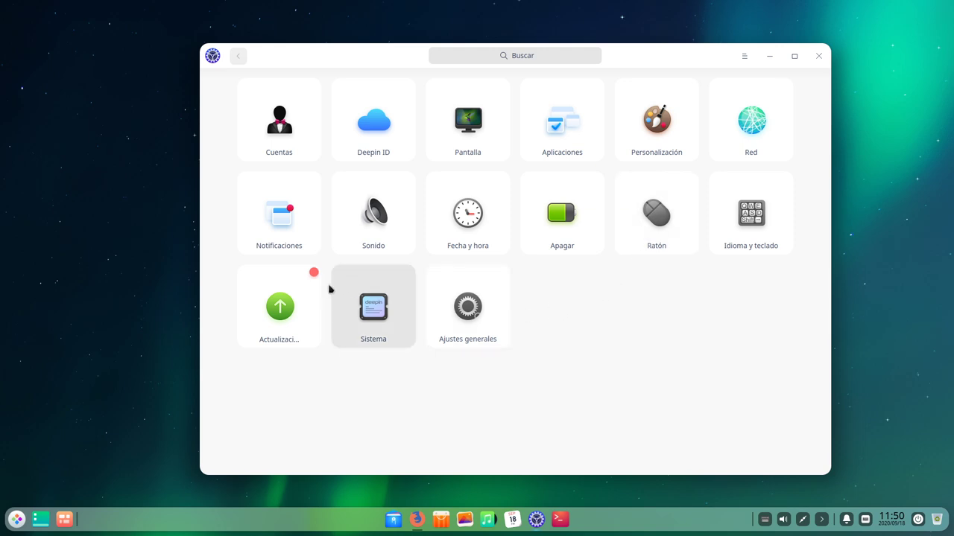
Start a check for system updates in Actualizaciones and close the Control Center
click(289, 302)
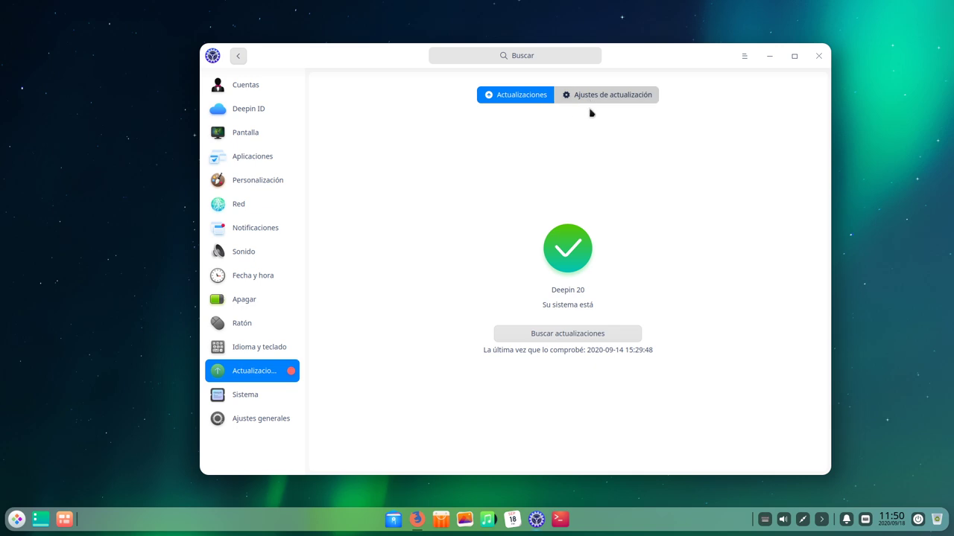
click(567, 336)
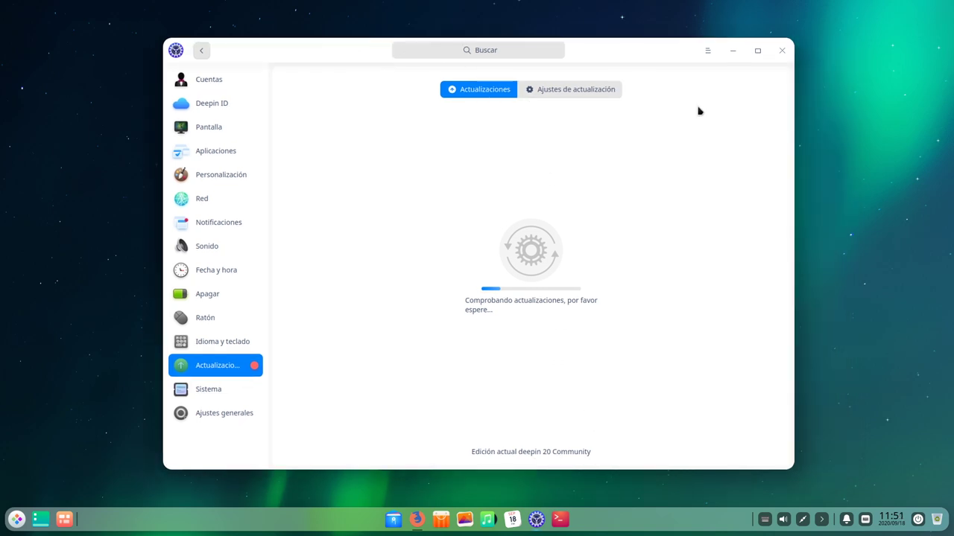
click(781, 51)
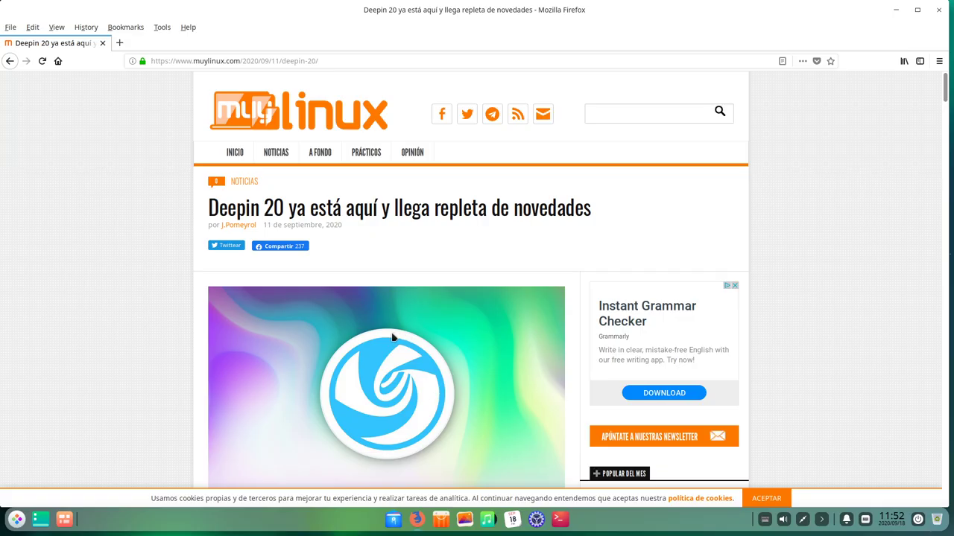
Open mxlinux.org in a new Firefox tab and look over its home page
click(121, 44)
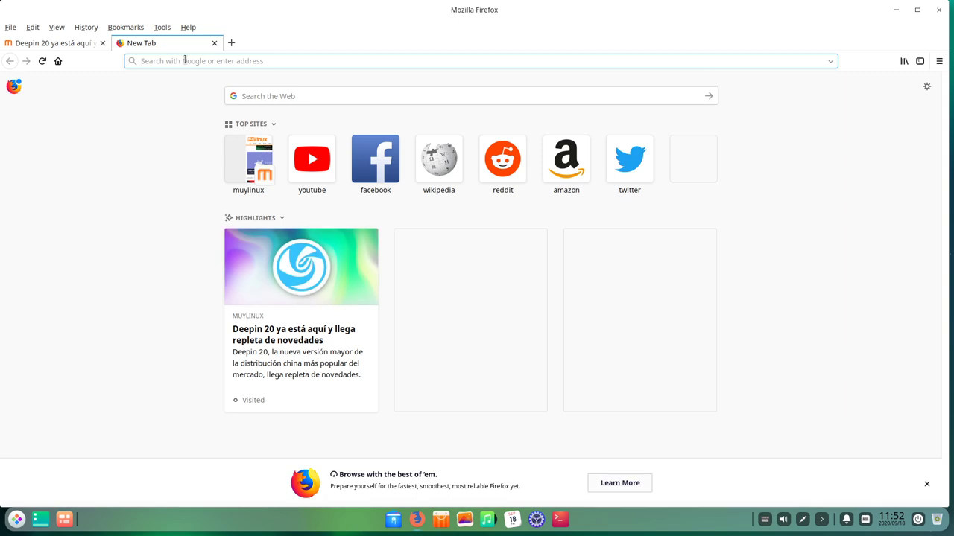
text(mxl)
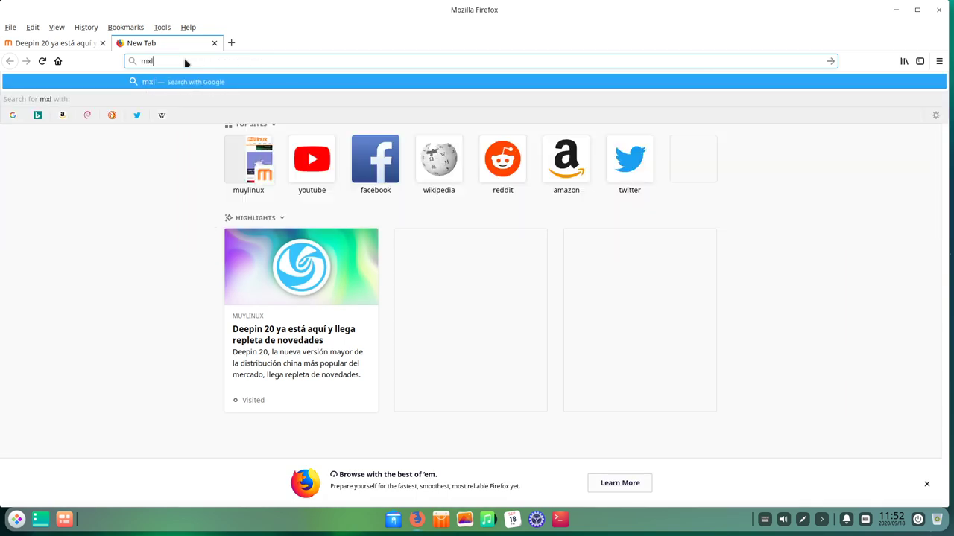
text(inux.org)
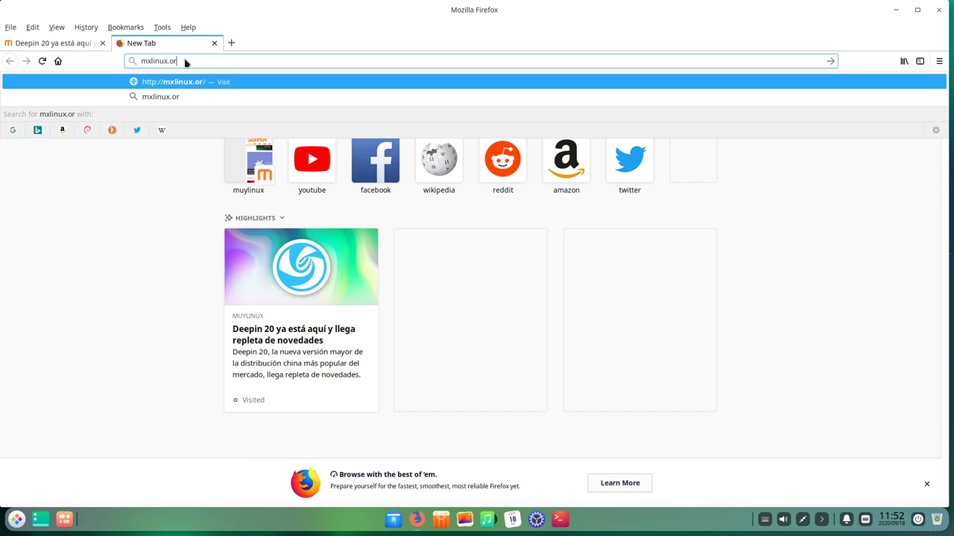
key(Return)
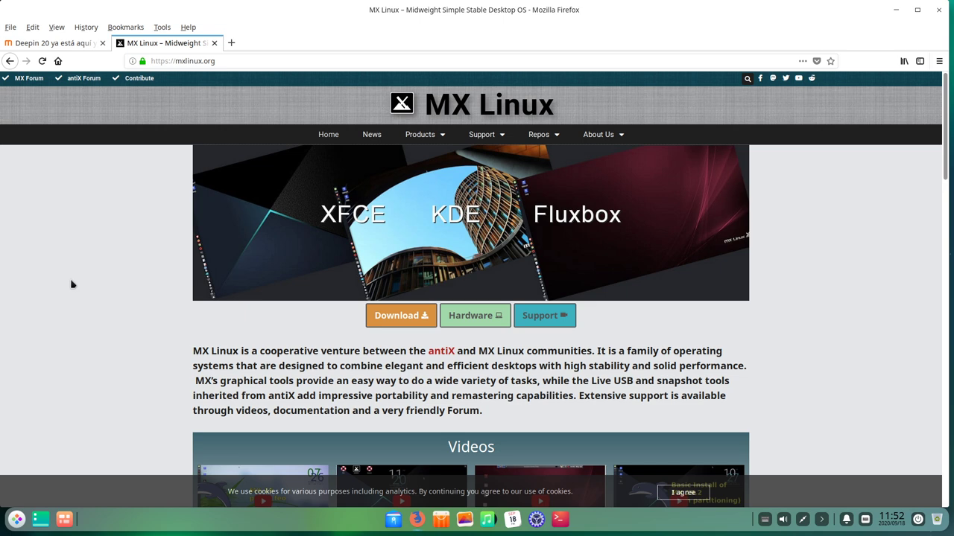
scroll(252, 294, down, 5)
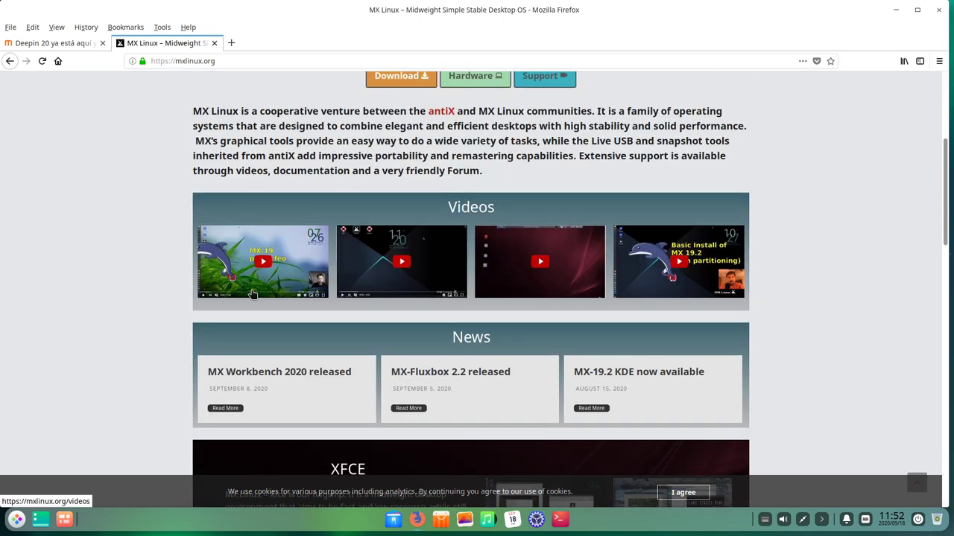
scroll(251, 294, up, 5)
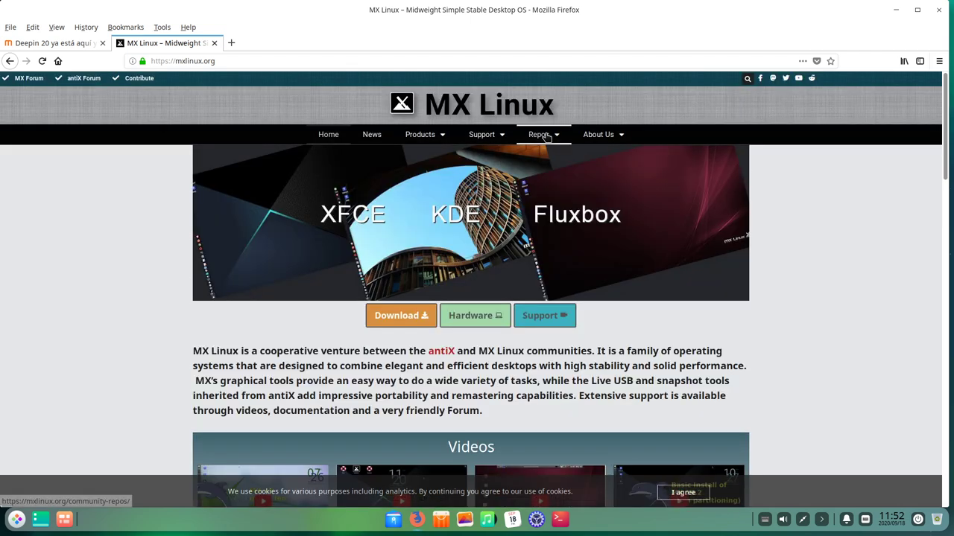
Open the MX Linux Sources List page and bring up the default repositories for MX-19
mouse_move(548, 137)
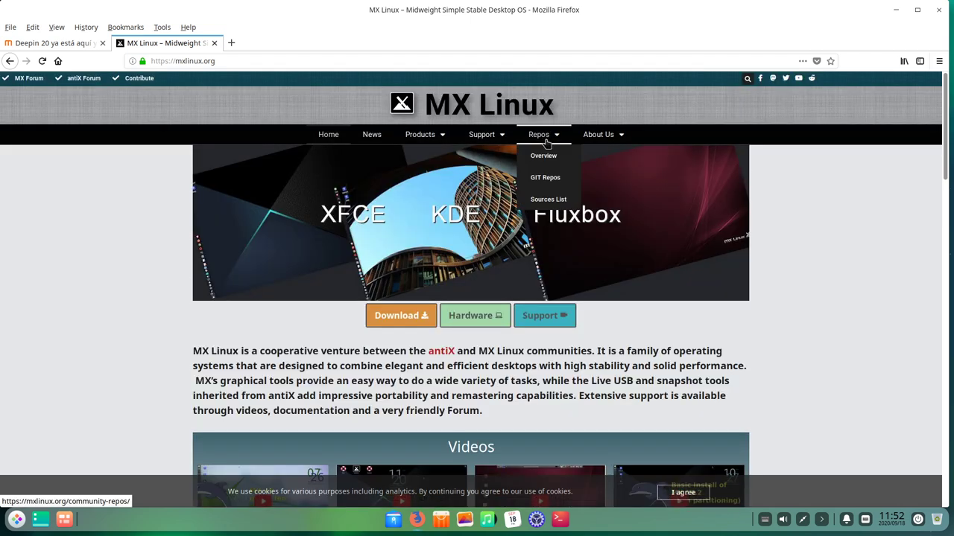
click(547, 199)
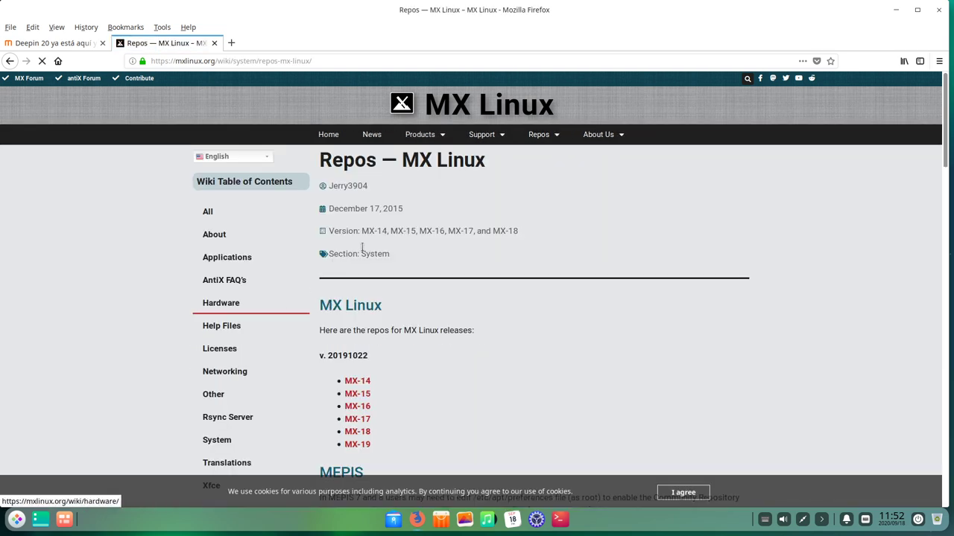
scroll(407, 257, down, 5)
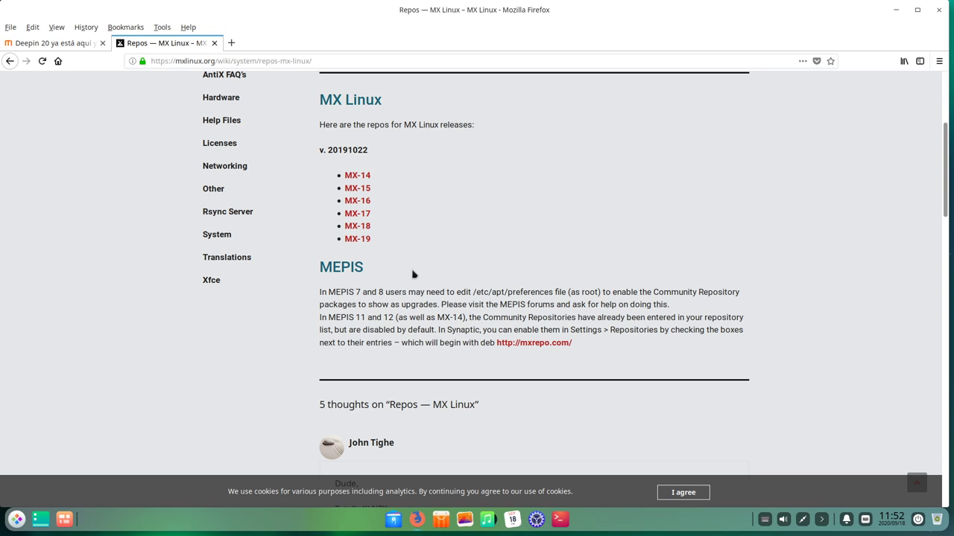
click(358, 241)
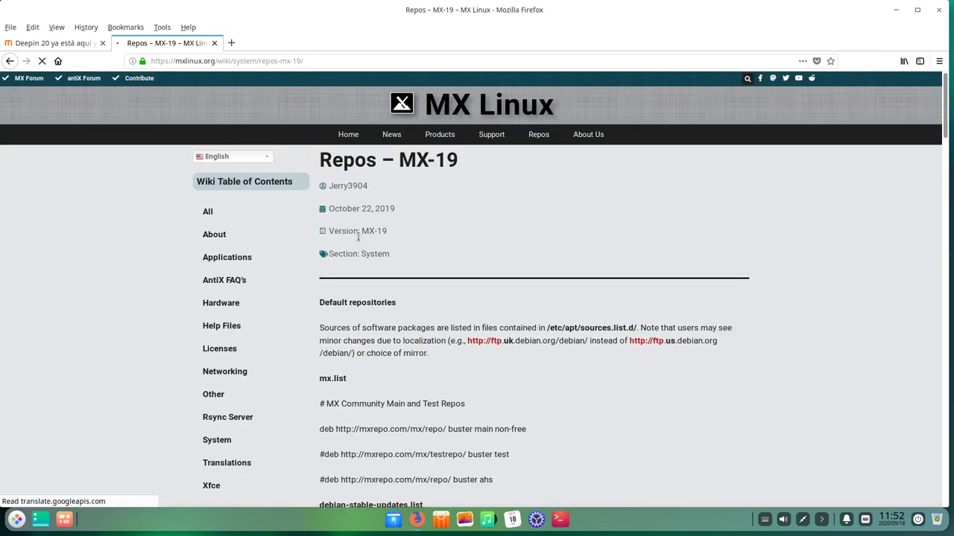
scroll(132, 324, down, 3)
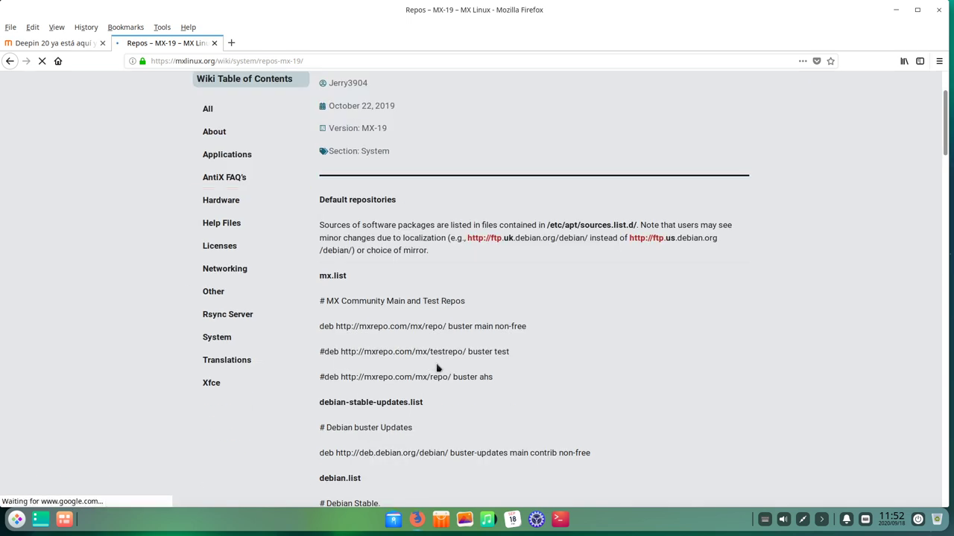
drag(533, 332, 316, 329)
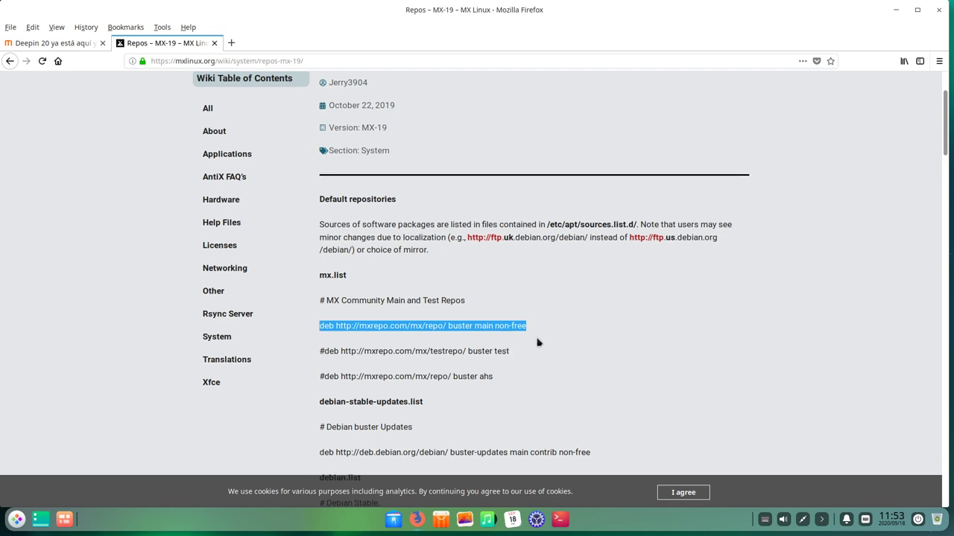
scroll(536, 340, down, 8)
scroll(536, 341, up, 6)
scroll(538, 342, up, 4)
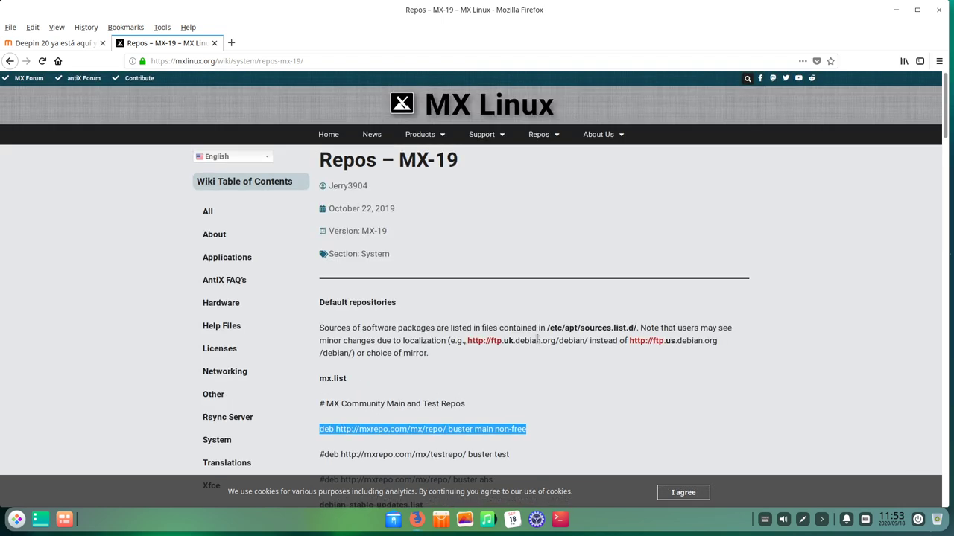
click(898, 10)
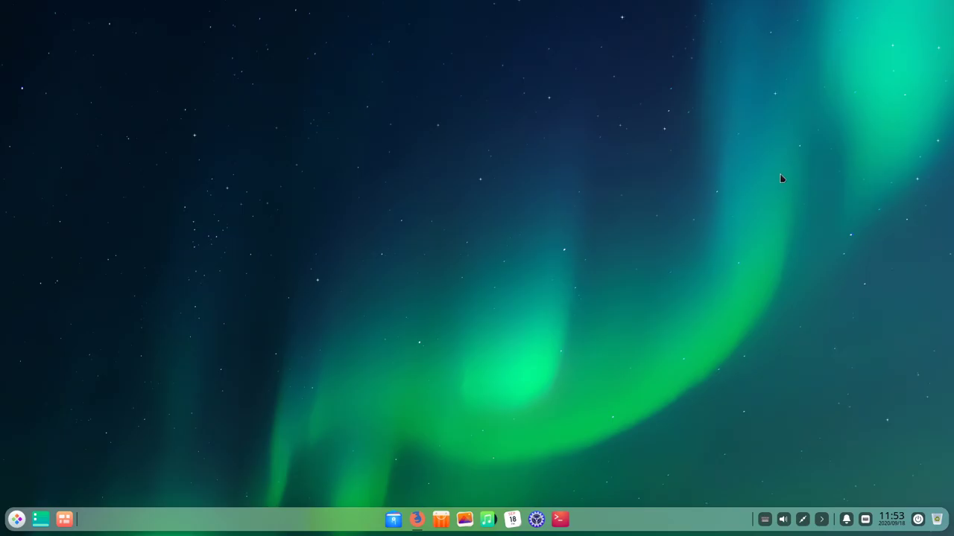